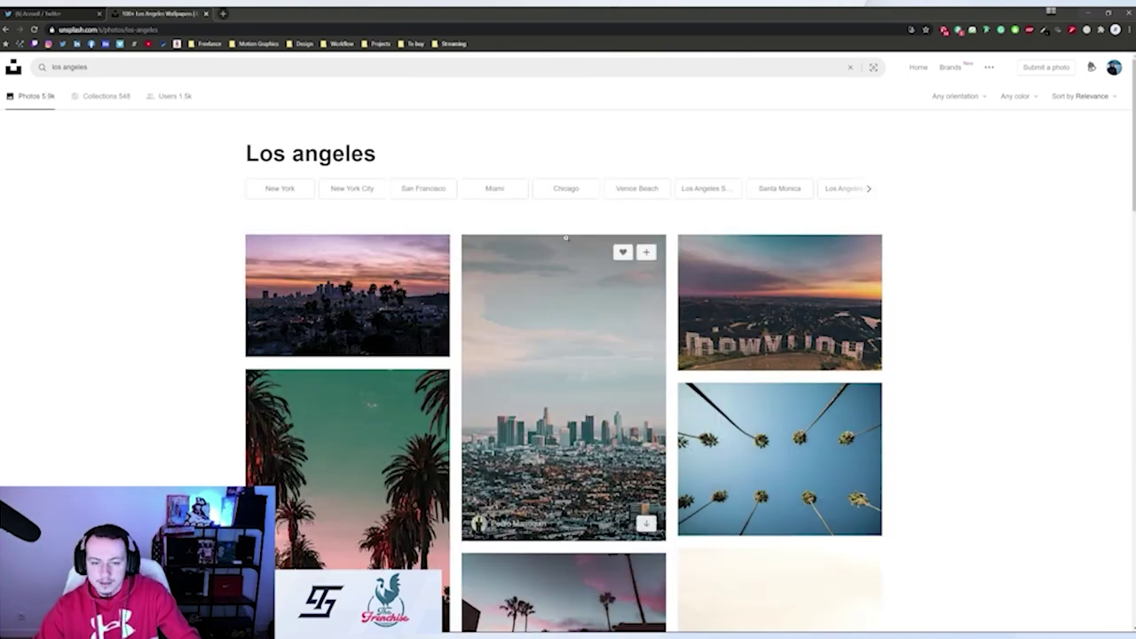
Open the Wiltern theatre marquee photo from the Los Angeles image results and copy the image
{"action": "left_click", "coordinate": [576, 346]}
{"action": "right_click", "coordinate": [721, 326]}
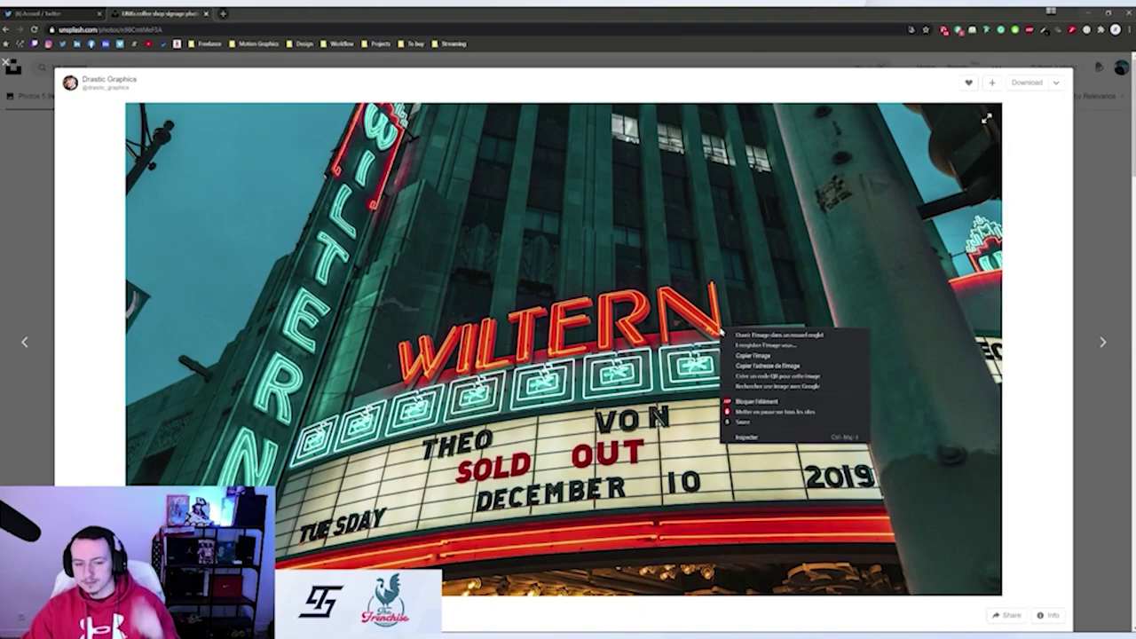
{"action": "left_click", "coordinate": [765, 368]}
Switch to Photoshop, paste the theatre photo on a new layer of the EXERCICE document and enlarge it to cover the canvas
{"action": "key", "text": "alt+Tab"}
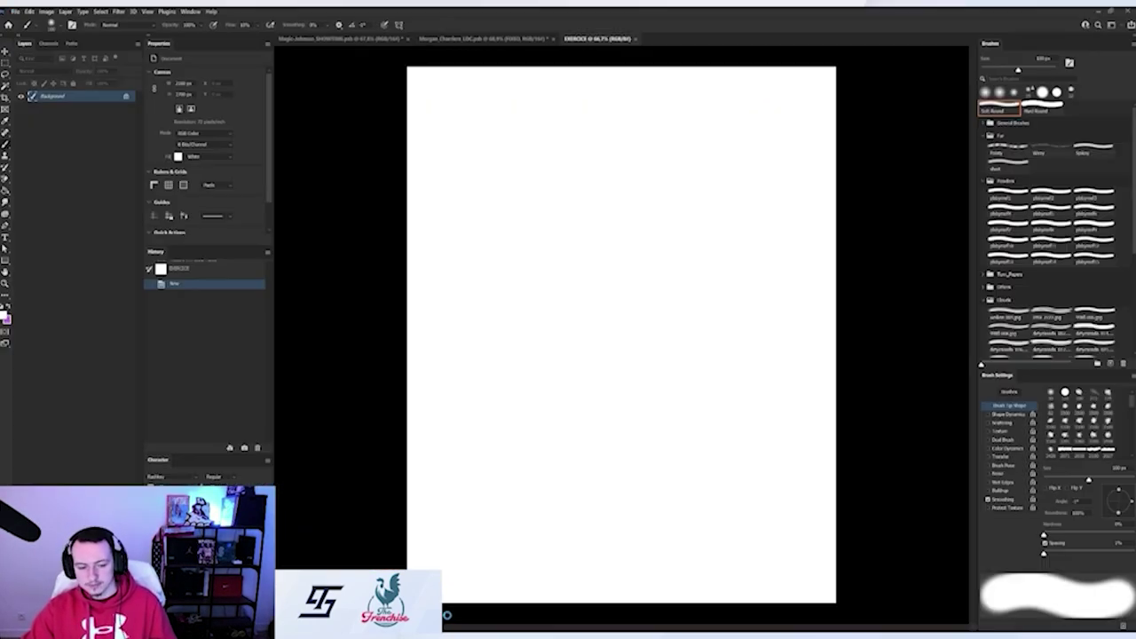
{"action": "key", "text": "ctrl+shift+alt+n"}
{"action": "key", "text": "ctrl+v"}
{"action": "key", "text": "v"}
{"action": "scroll", "coordinate": [646, 332], "scroll_direction": "down", "scroll_amount": 3}
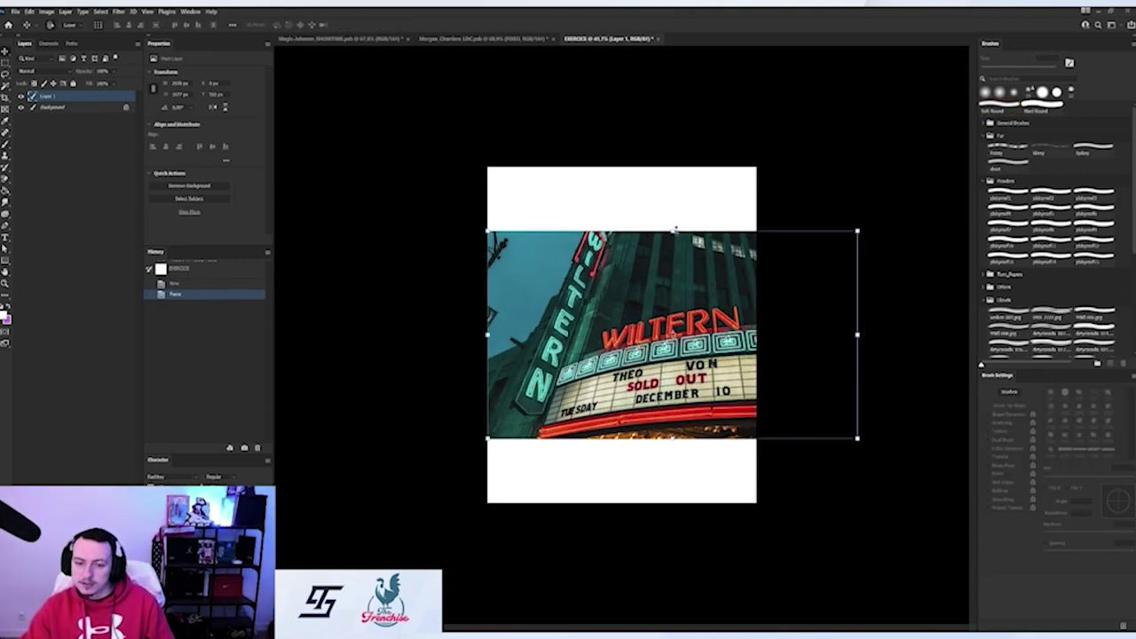
{"action": "mouse_move", "coordinate": [671, 231]}
{"action": "left_mouse_down"}
{"action": "mouse_move", "coordinate": [685, 165]}
{"action": "mouse_move", "coordinate": [664, 224]}
{"action": "mouse_move", "coordinate": [646, 225]}
{"action": "mouse_move", "coordinate": [666, 224]}
{"action": "left_mouse_up"}
{"action": "key", "text": "Return"}
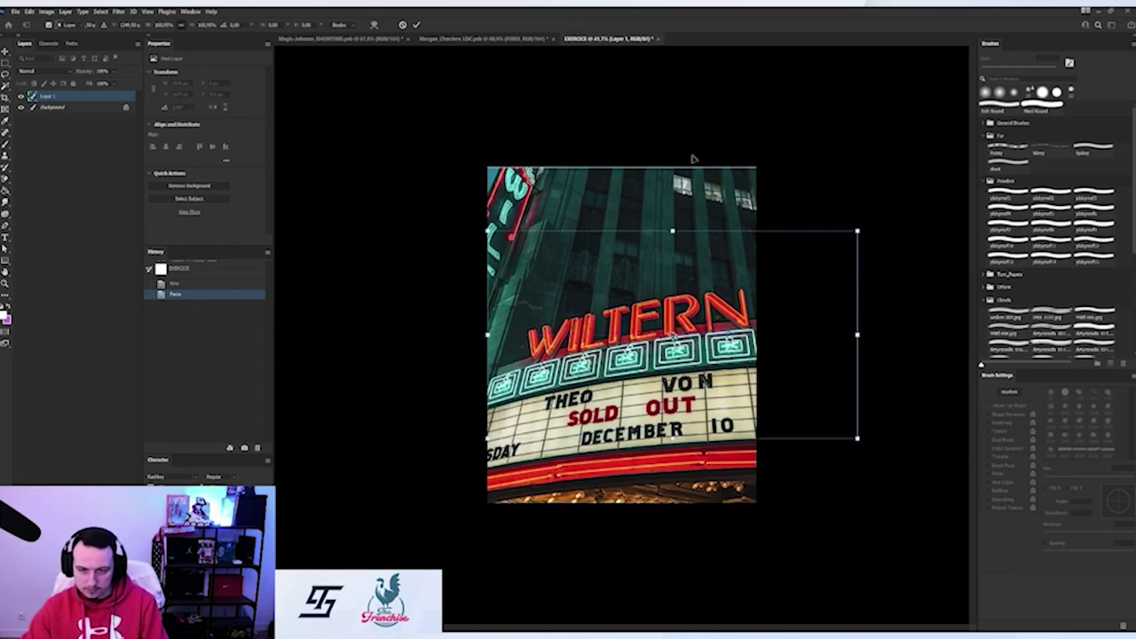
Convert the theatre photo layer to a smart object and soften it with a Gaussian Blur
{"action": "left_click", "coordinate": [116, 11]}
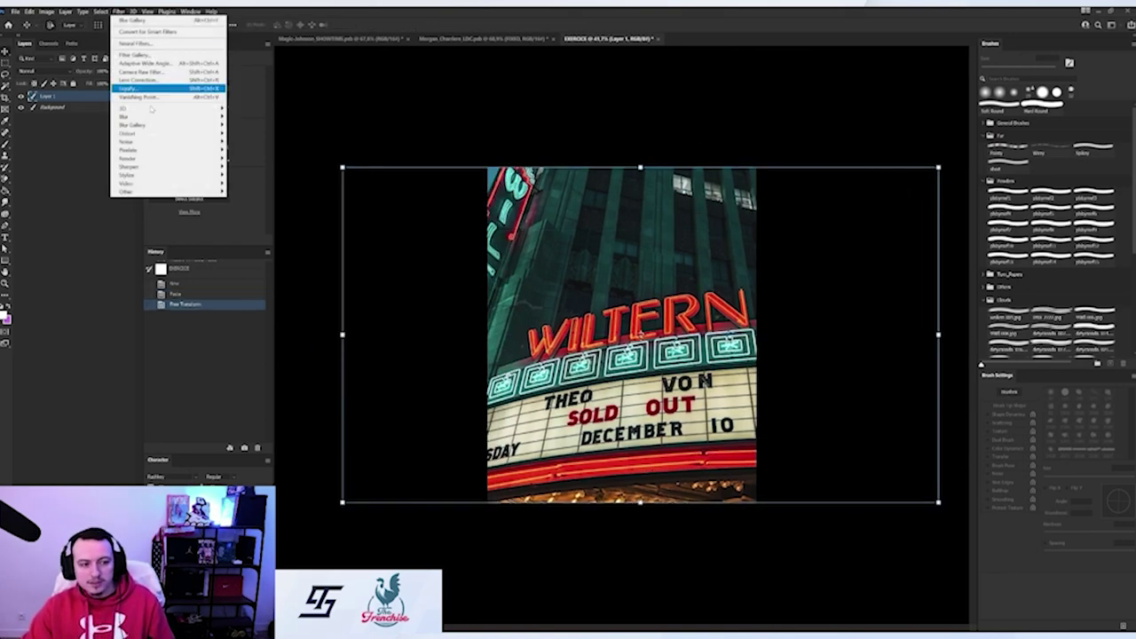
{"action": "left_click", "coordinate": [59, 101]}
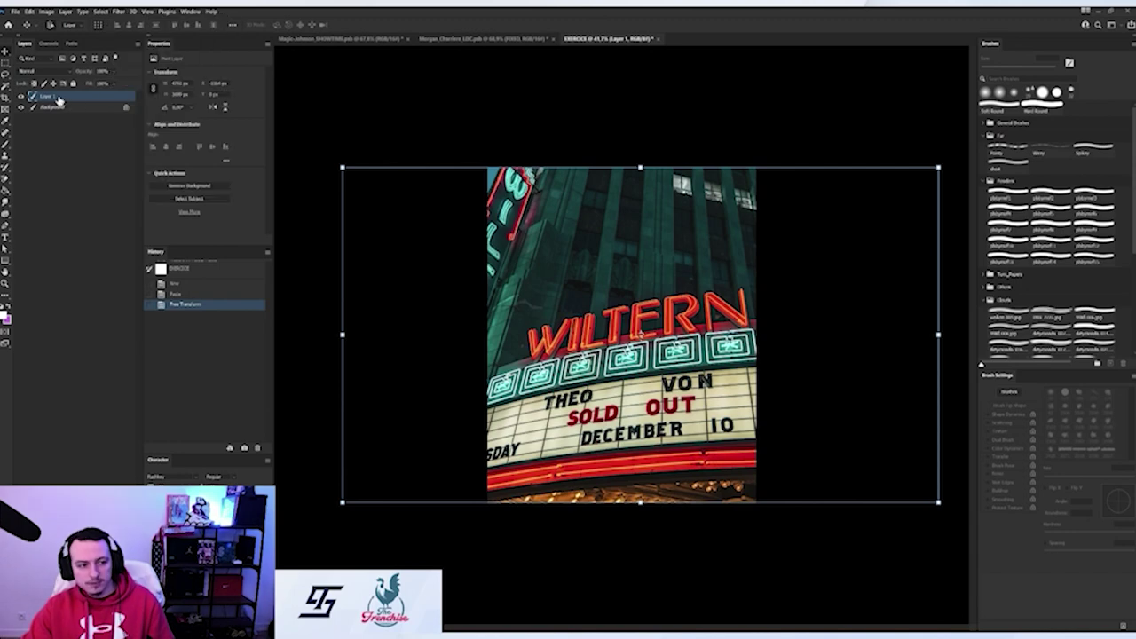
{"action": "left_click", "coordinate": [150, 11]}
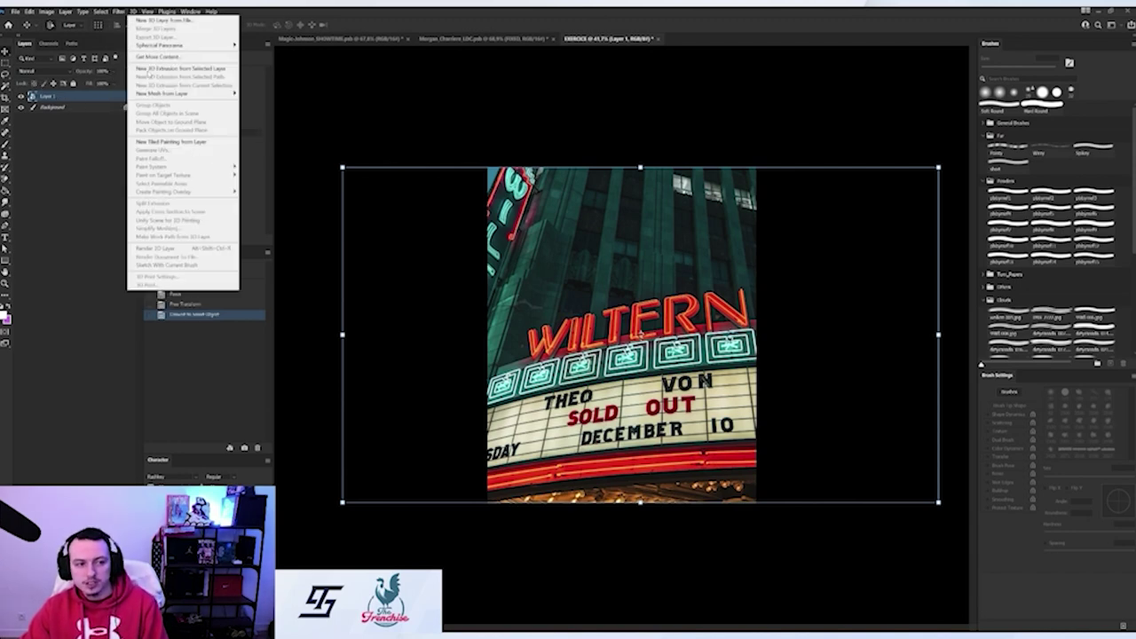
{"action": "left_click", "coordinate": [129, 9]}
{"action": "left_click", "coordinate": [127, 11]}
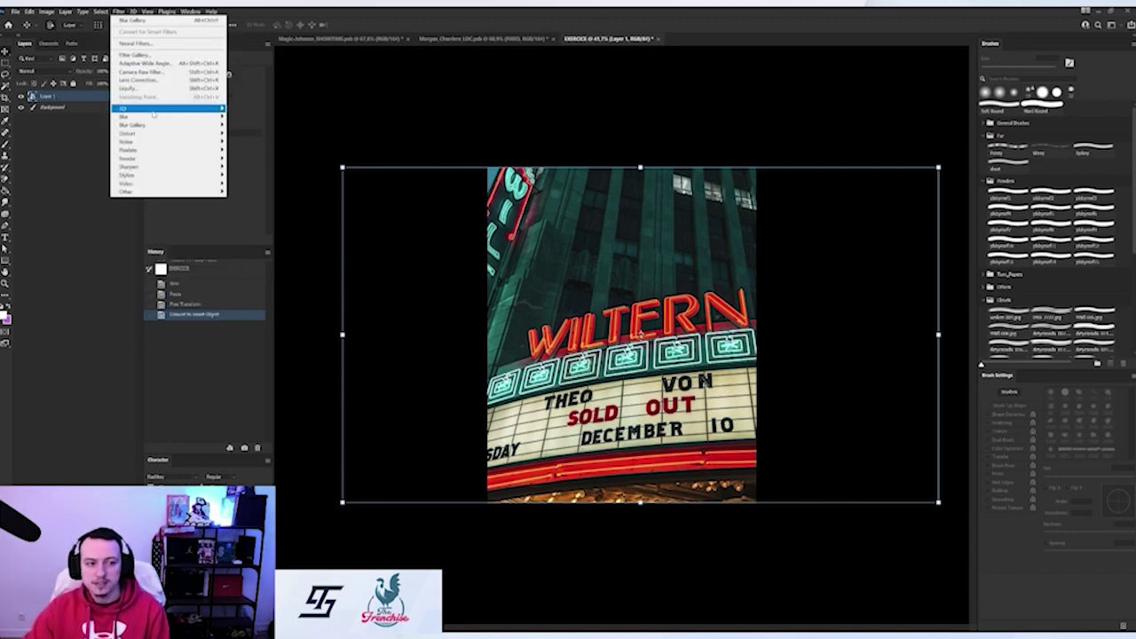
{"action": "mouse_move", "coordinate": [174, 129]}
{"action": "left_click", "coordinate": [246, 150]}
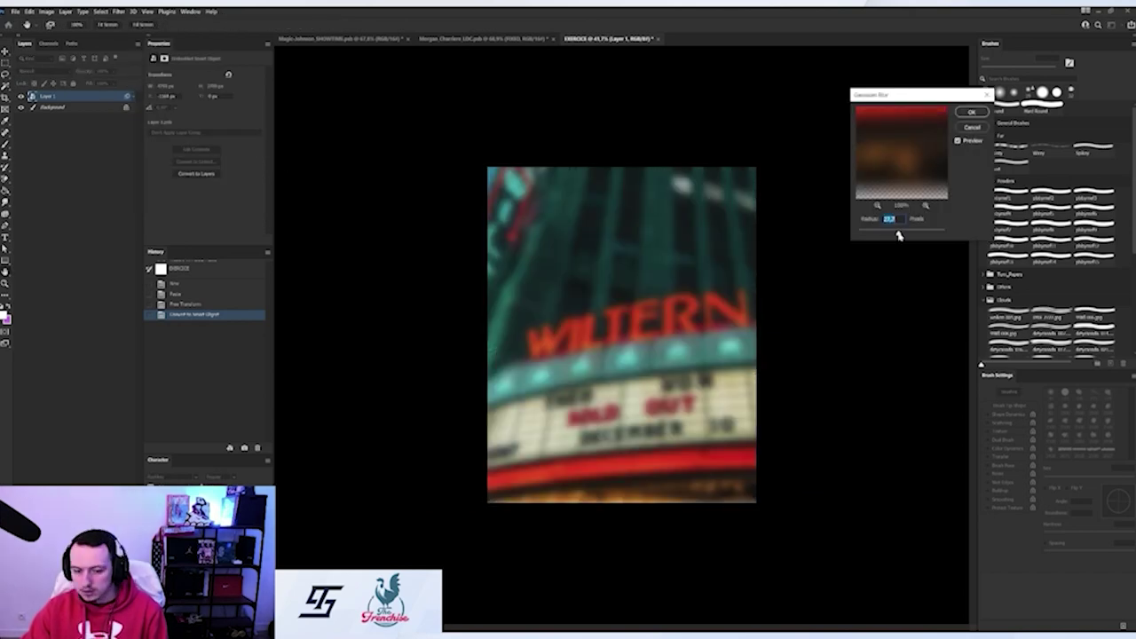
{"action": "left_click_drag", "start_coordinate": [894, 234], "coordinate": [891, 235]}
{"action": "left_click", "coordinate": [971, 113]}
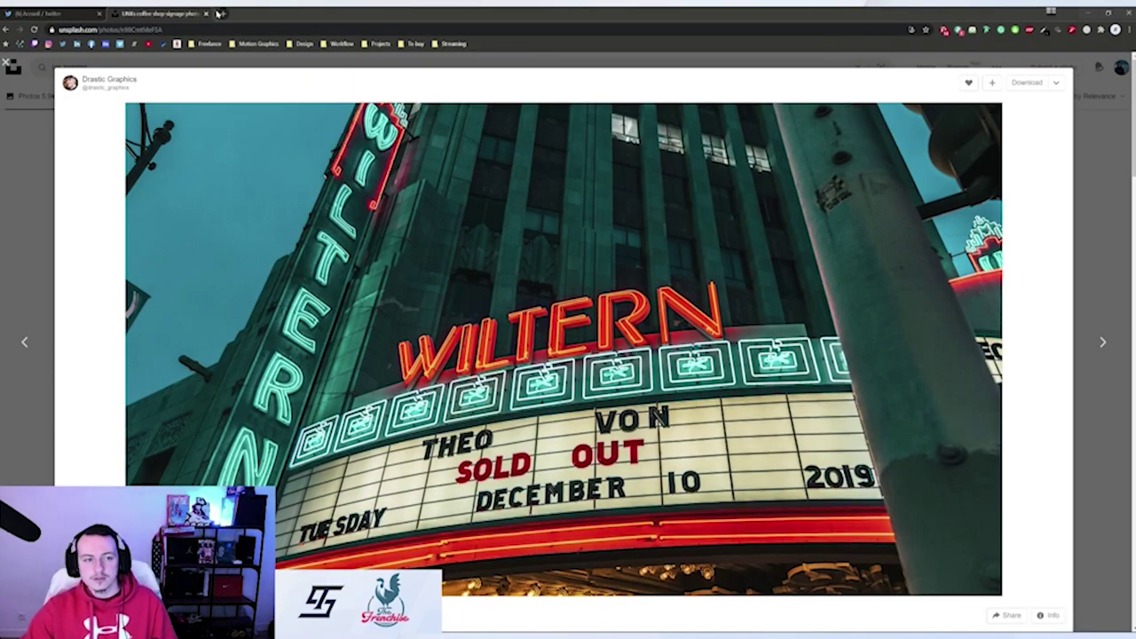
Search for LeBron James images in a new browser tab and copy the Rolling Stone photo of him holding a basketball
{"action": "left_click", "coordinate": [220, 14]}
{"action": "type", "text": "Leb"}
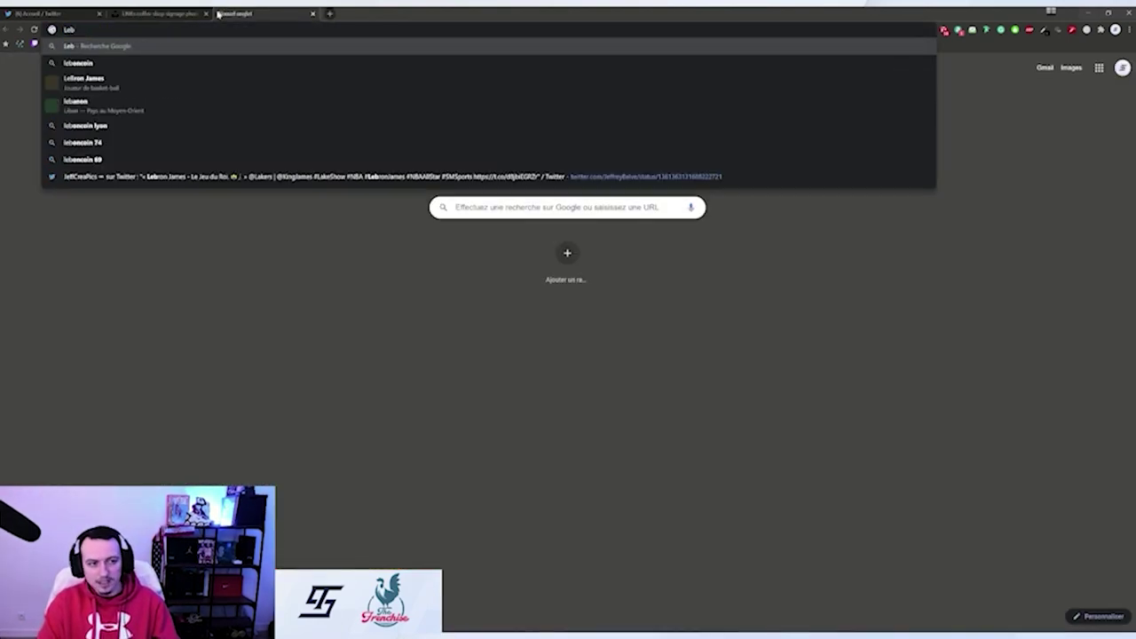
{"action": "type", "text": "ron James"}
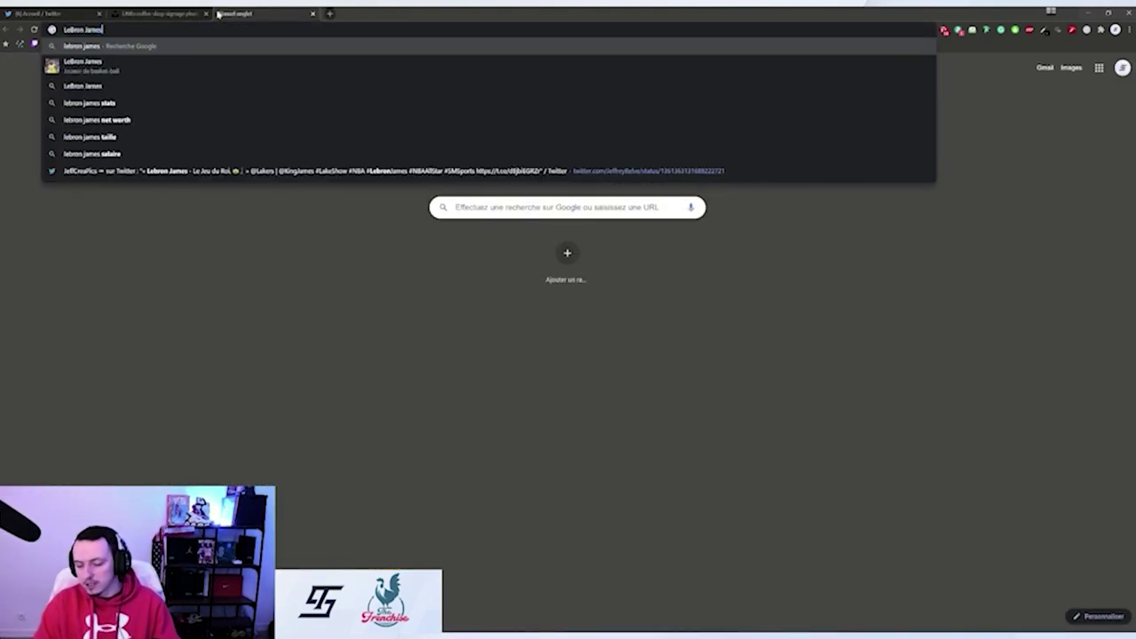
{"action": "key", "text": "Return"}
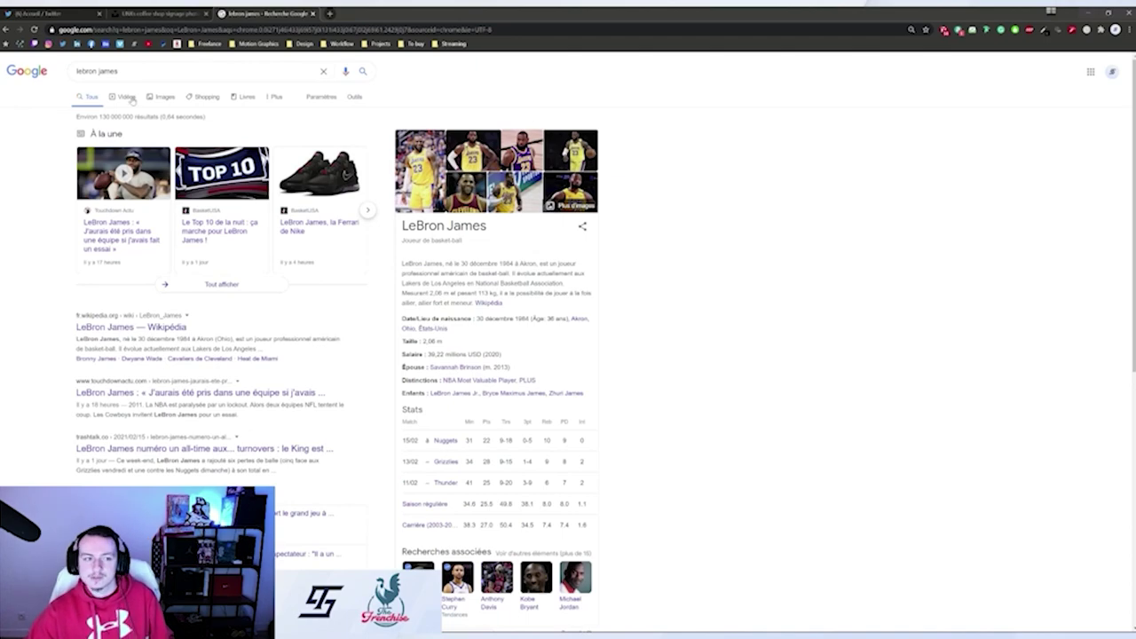
{"action": "left_click", "coordinate": [165, 97]}
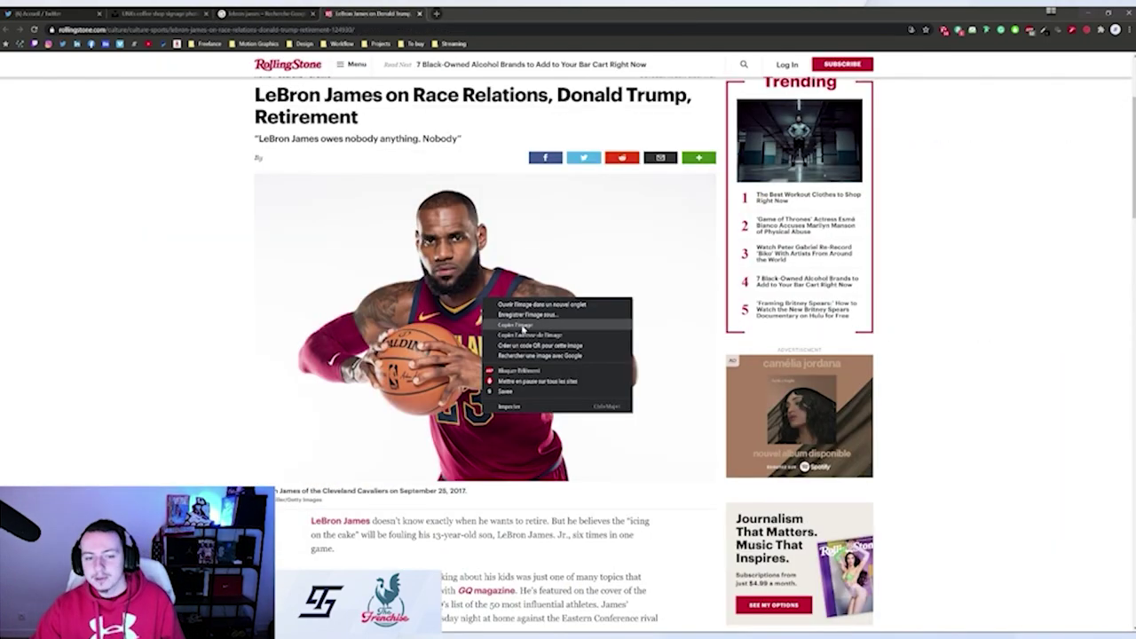
{"action": "left_click", "coordinate": [523, 330]}
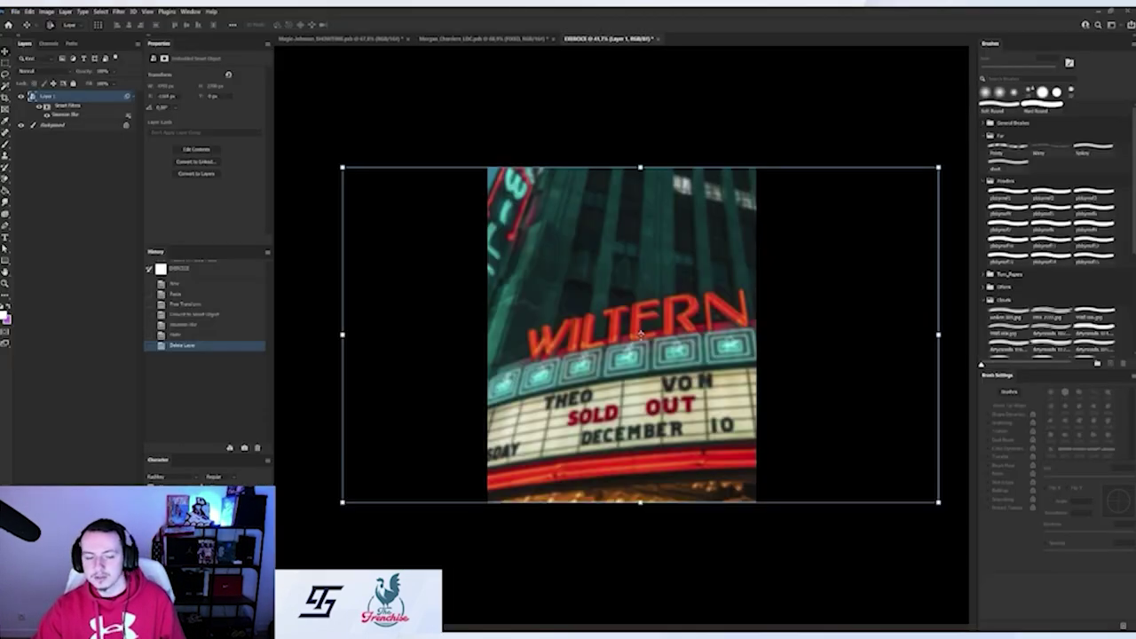
Paste the player photo above the blurred background, convert it to a smart object and open its contents
{"action": "key", "text": "Delete"}
{"action": "key", "text": "ctrl+v"}
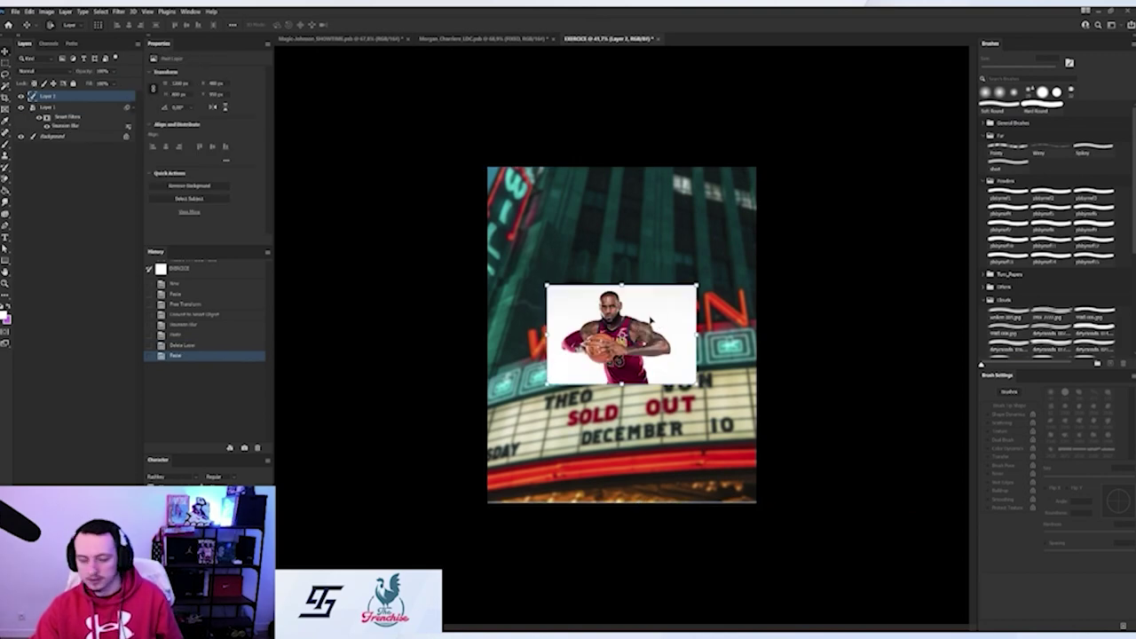
{"action": "key", "text": "F2"}
{"action": "double_click", "coordinate": [33, 97]}
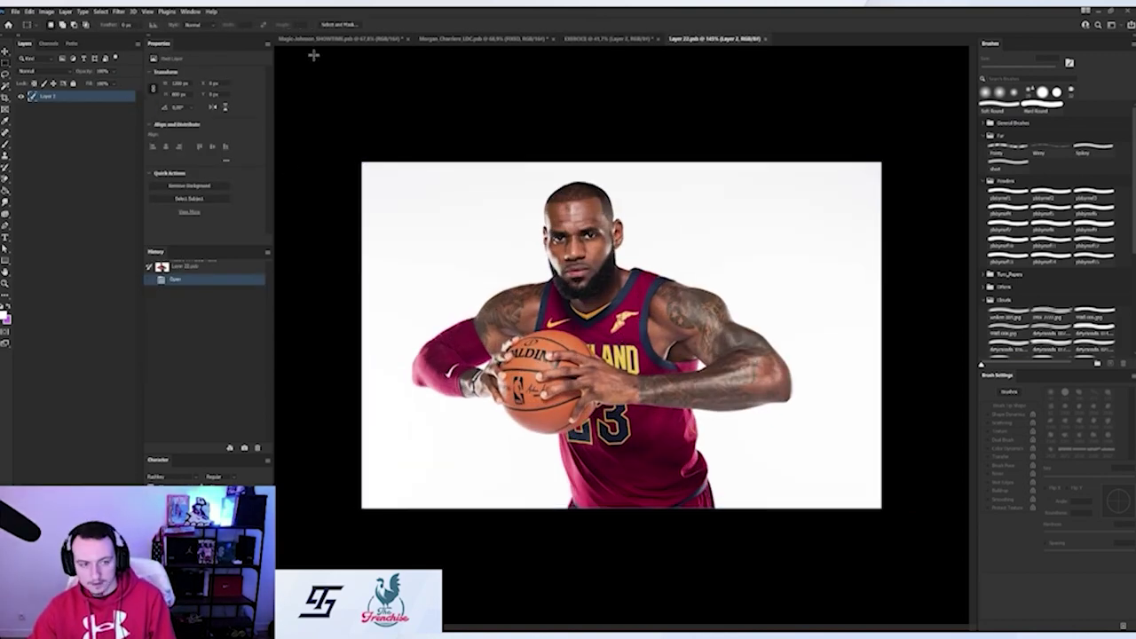
In Select and Mask, select the player as the subject and subtract the white gap between his sleeve and wrist
{"action": "left_click", "coordinate": [325, 25]}
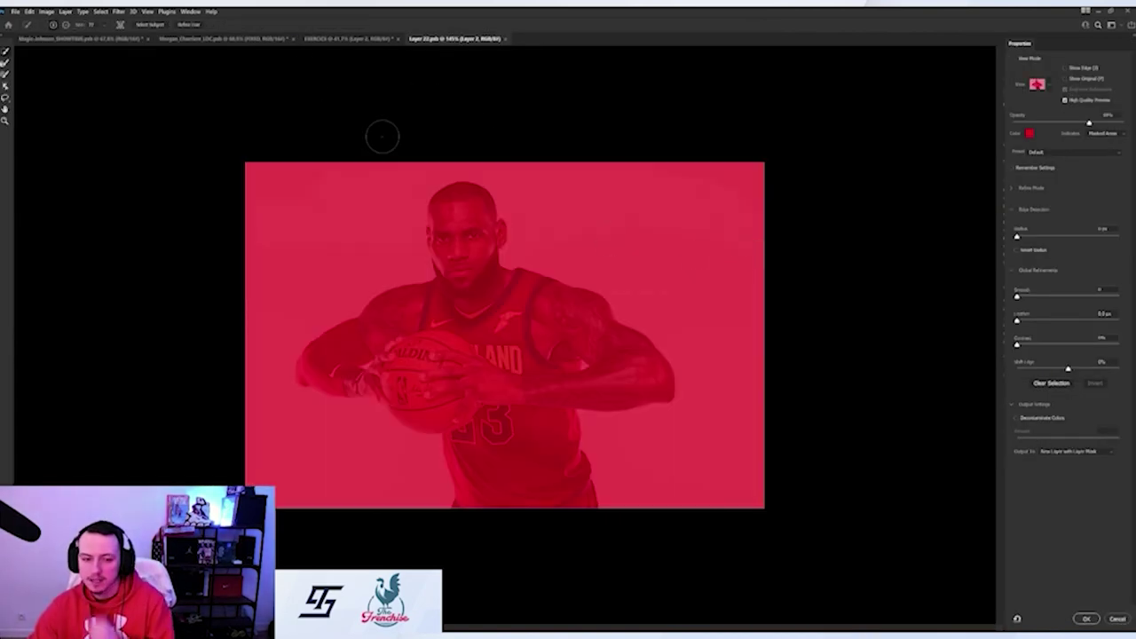
{"action": "left_click", "coordinate": [148, 25]}
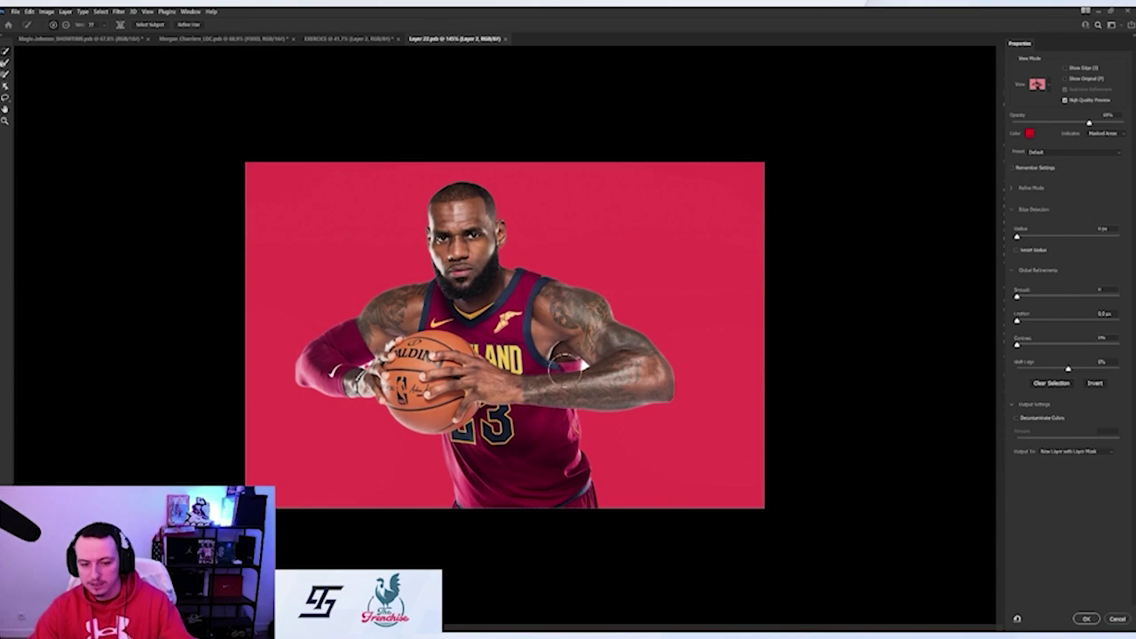
{"action": "scroll", "coordinate": [449, 359], "scroll_direction": "up", "scroll_amount": 8}
{"action": "mouse_move", "coordinate": [229, 387]}
{"action": "left_mouse_down"}
{"action": "mouse_move", "coordinate": [153, 387]}
{"action": "mouse_move", "coordinate": [585, 337]}
{"action": "left_mouse_up"}
{"action": "scroll", "coordinate": [475, 351], "scroll_direction": "up", "scroll_amount": 3}
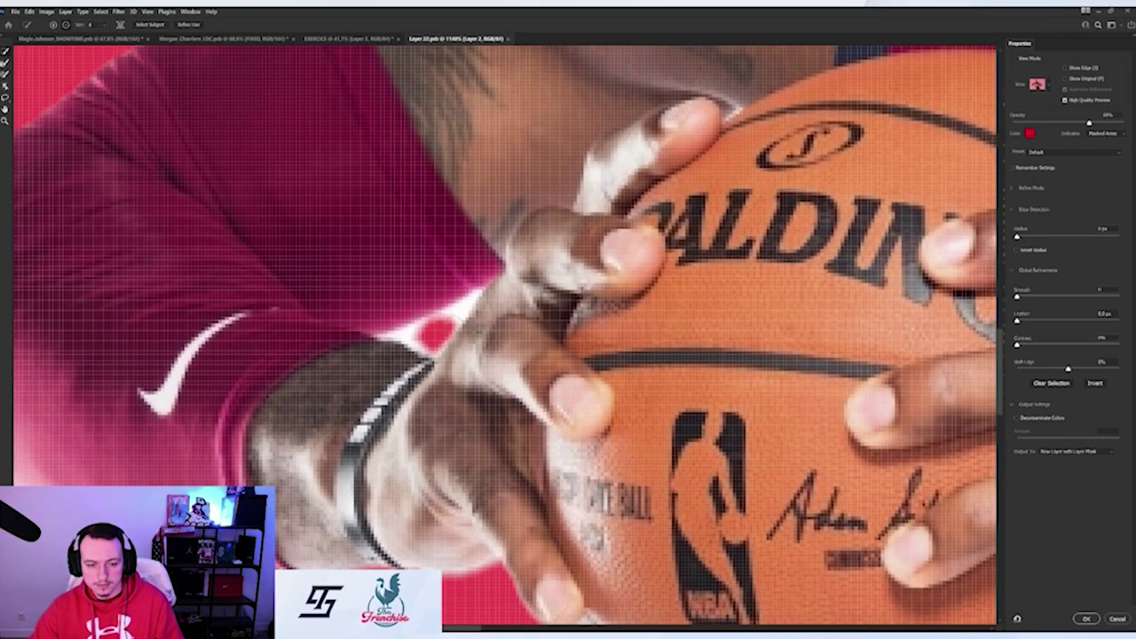
{"action": "left_click", "coordinate": [461, 311], "text": "alt"}
{"action": "left_click_drag", "start_coordinate": [406, 336], "coordinate": [397, 339]}
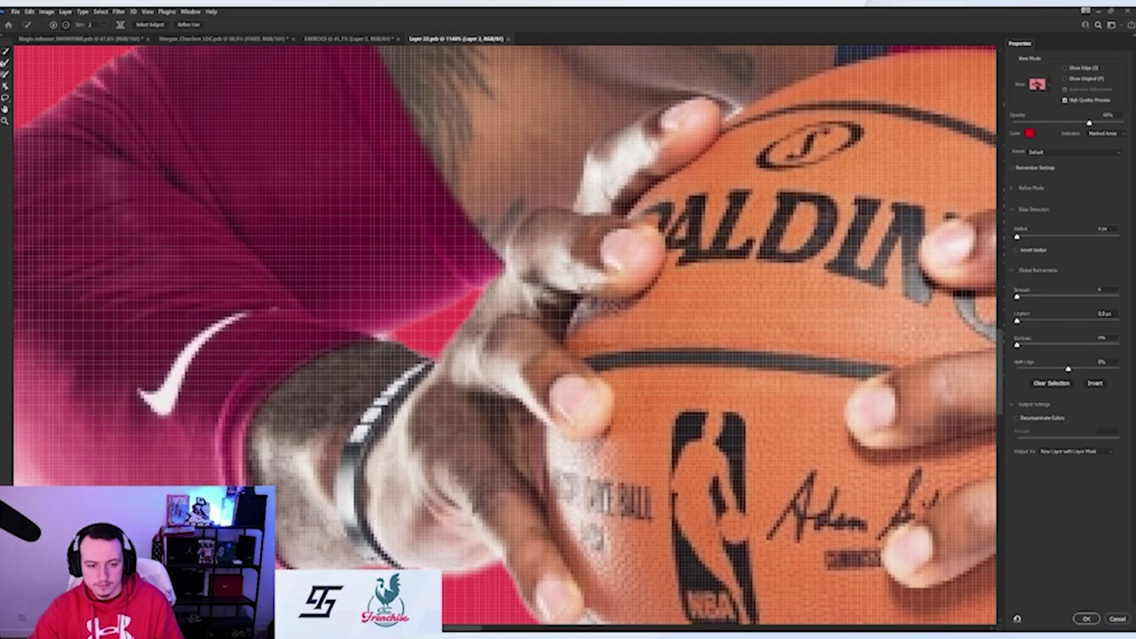
Subtract the white gap between the jersey's side and the tattooed forearm from the selection
{"action": "scroll", "coordinate": [513, 323], "scroll_direction": "down", "scroll_amount": 5}
{"action": "left_click_drag", "start_coordinate": [568, 327], "coordinate": [120, 414]}
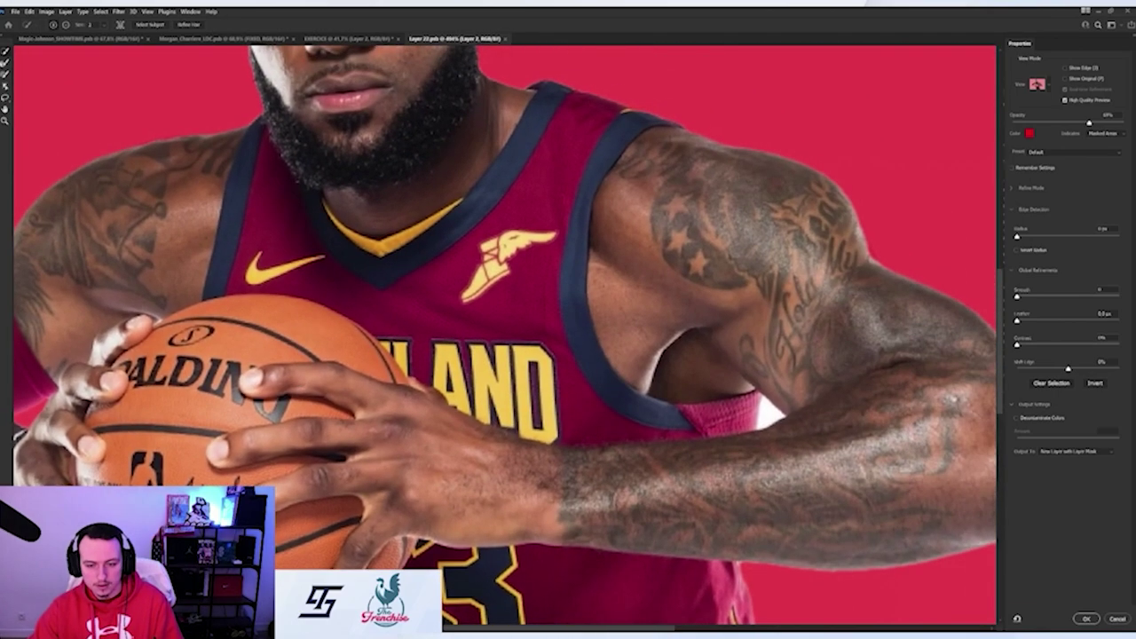
{"action": "left_click_drag", "start_coordinate": [783, 414], "coordinate": [787, 414]}
{"action": "left_click", "coordinate": [772, 415], "text": "alt"}
Enable Decontaminate Colors, raise the edge contrast, output the cutout to a new layer with layer mask, and close the smart object's contents
{"action": "scroll", "coordinate": [812, 390], "scroll_direction": "down", "scroll_amount": 5}
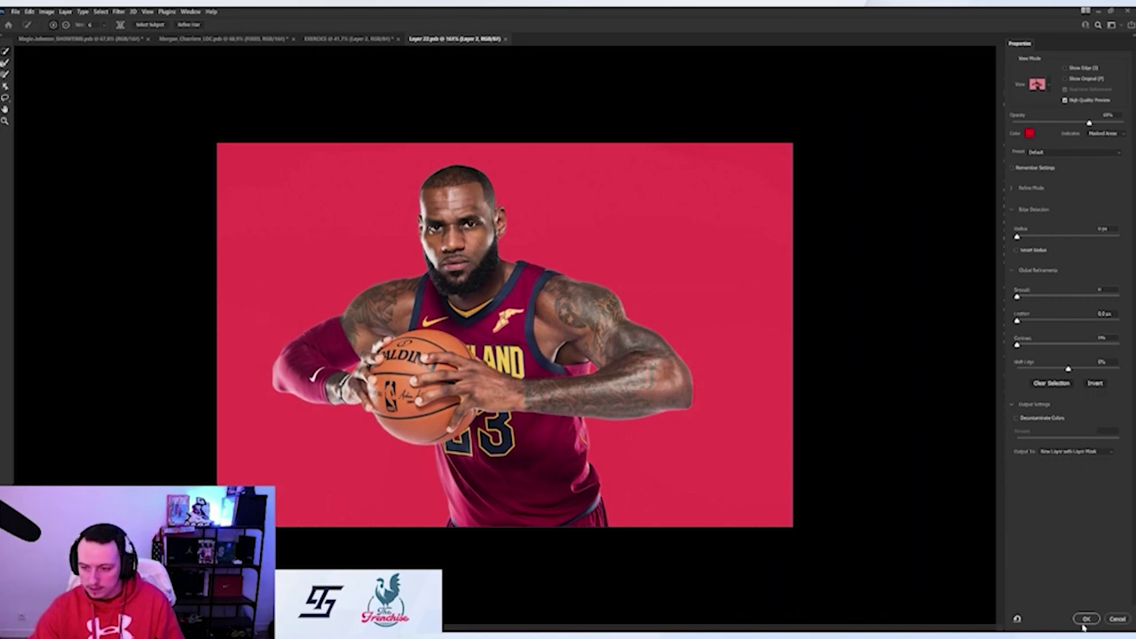
{"action": "left_click", "coordinate": [1041, 419]}
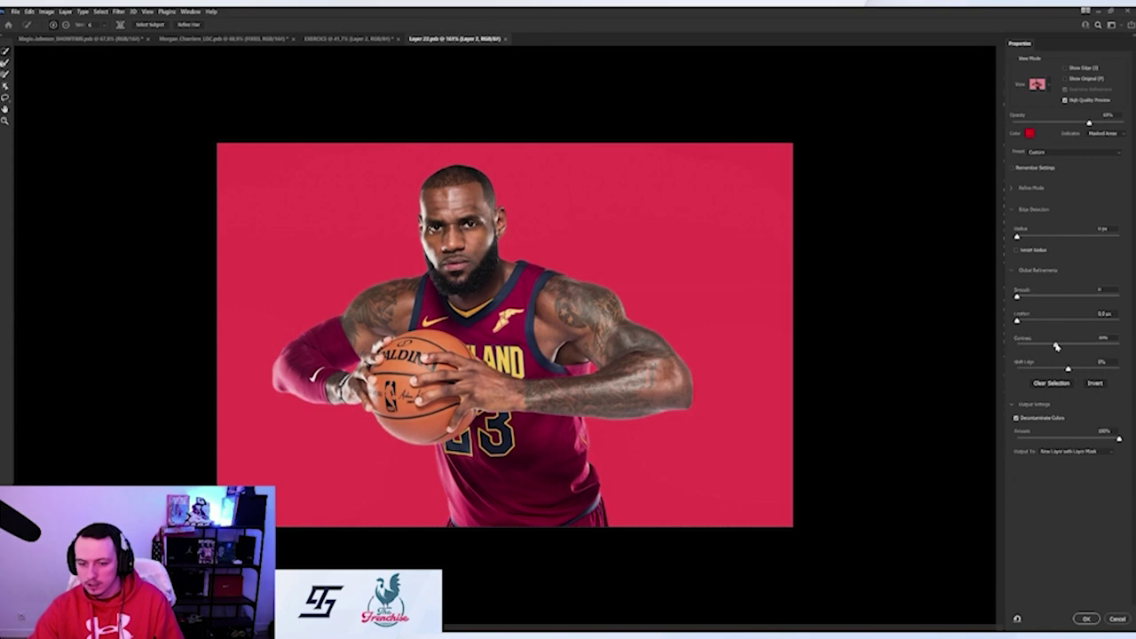
{"action": "left_click", "coordinate": [1086, 618]}
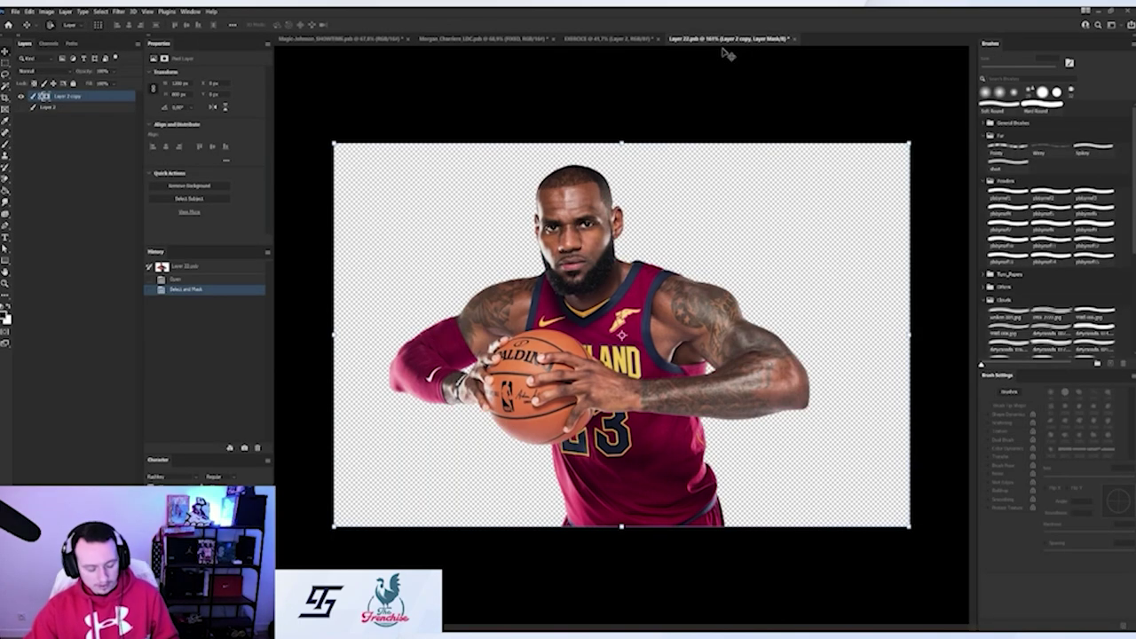
{"action": "left_click", "coordinate": [793, 40]}
Scale up the player cutout with Free Transform so it spans the poster's width, with the head in the upper half
{"action": "key", "text": "ctrl+t"}
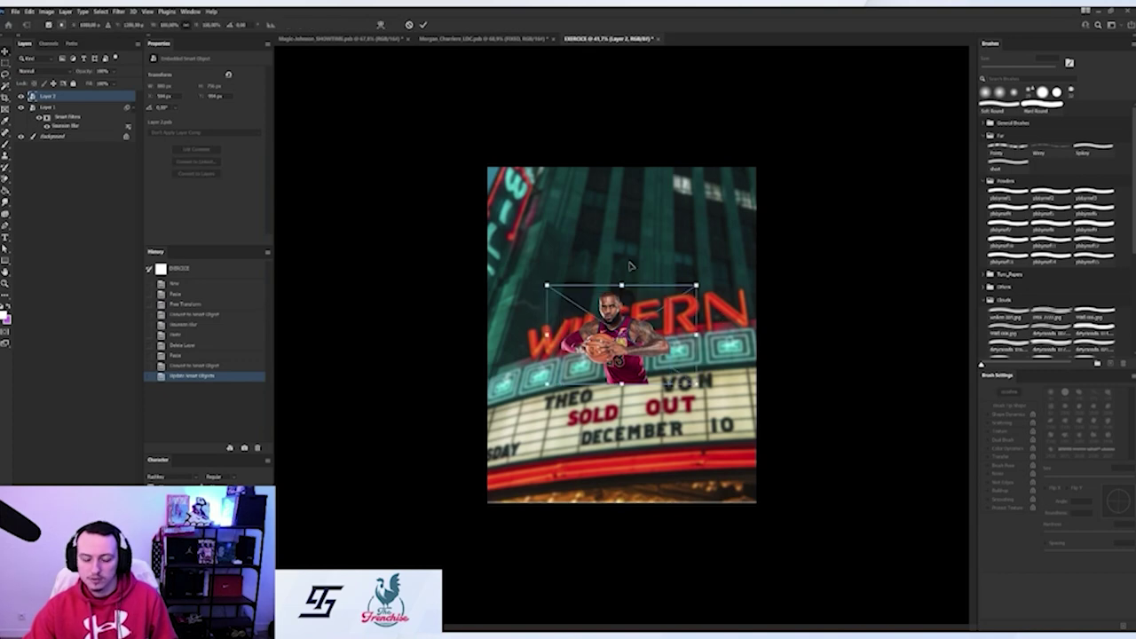
{"action": "left_click_drag", "start_coordinate": [618, 291], "coordinate": [711, 213]}
{"action": "left_click_drag", "start_coordinate": [677, 329], "coordinate": [683, 322]}
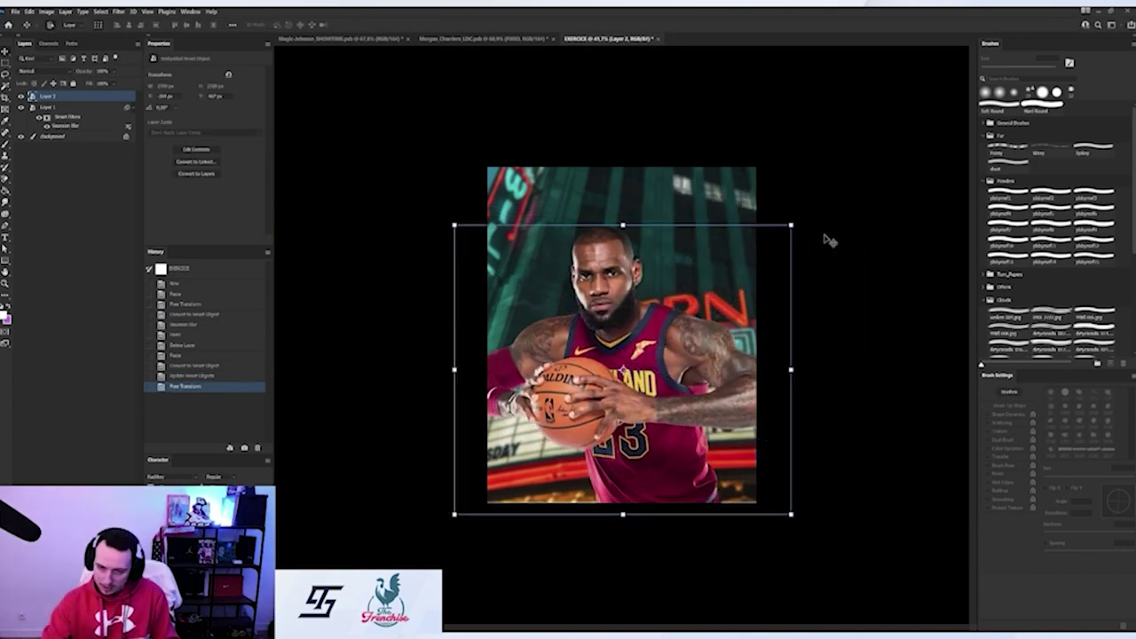
{"action": "key", "text": "Return"}
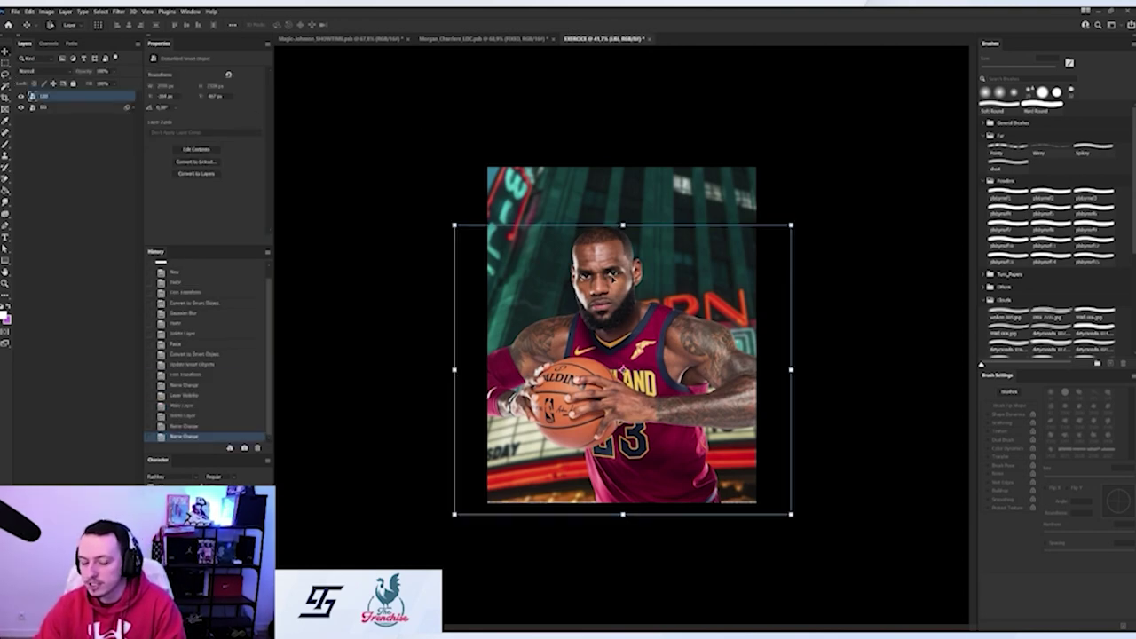
{"action": "left_click", "coordinate": [837, 215]}
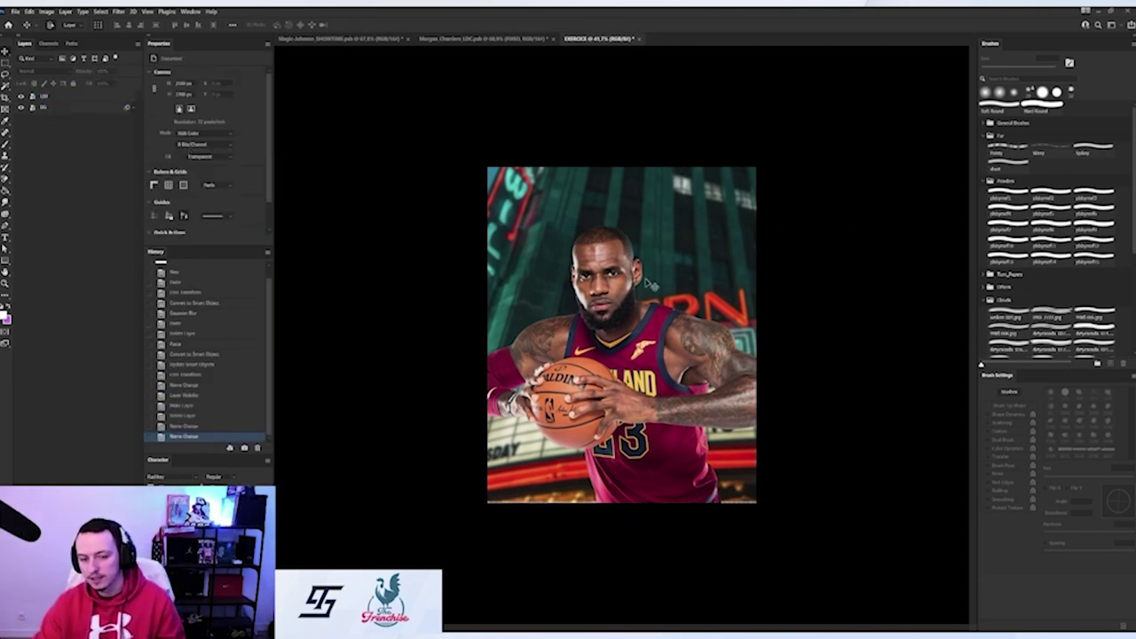
Open the Camera Raw Filter on the LBJ layer and increase the sharpening to about the middle of its range
{"action": "left_click", "coordinate": [96, 96]}
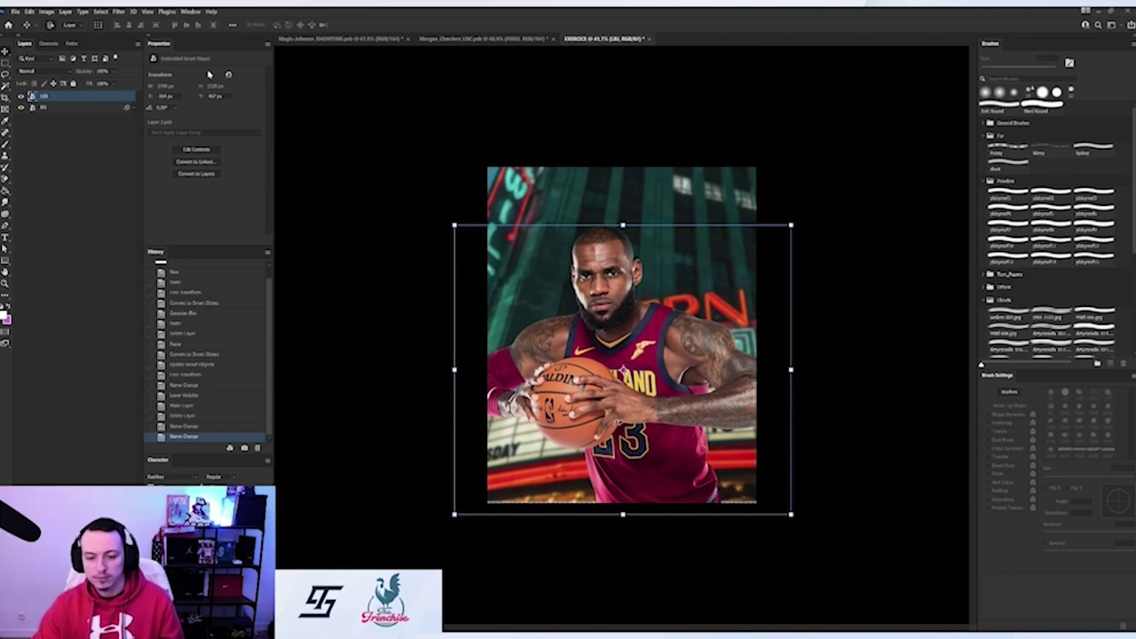
{"action": "left_click", "coordinate": [135, 11]}
{"action": "mouse_move", "coordinate": [120, 10]}
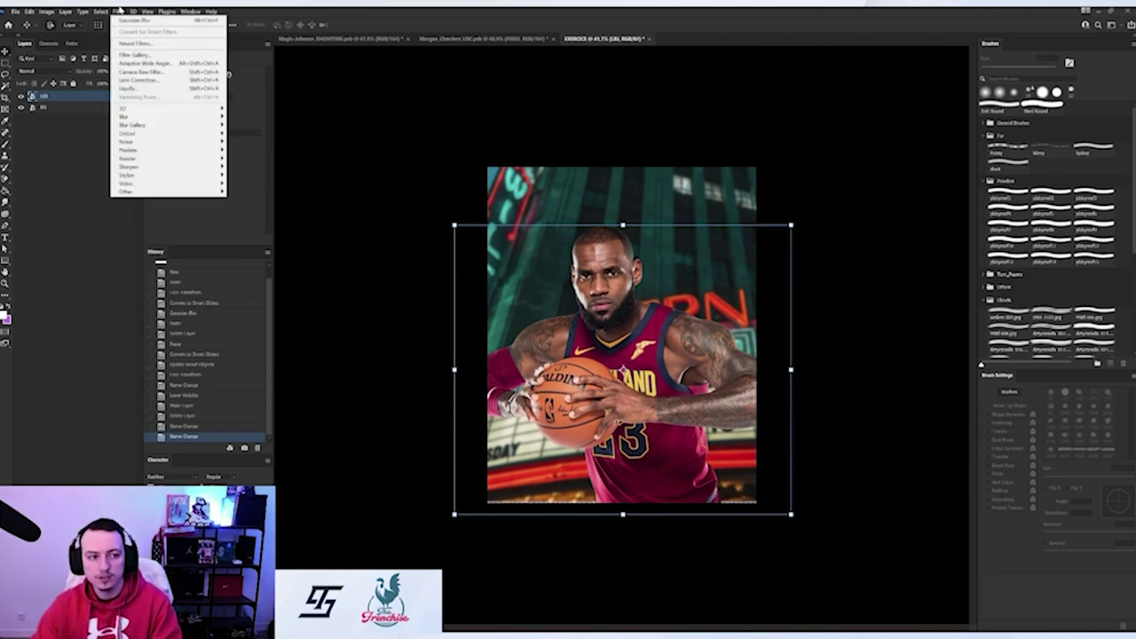
{"action": "left_click", "coordinate": [146, 81]}
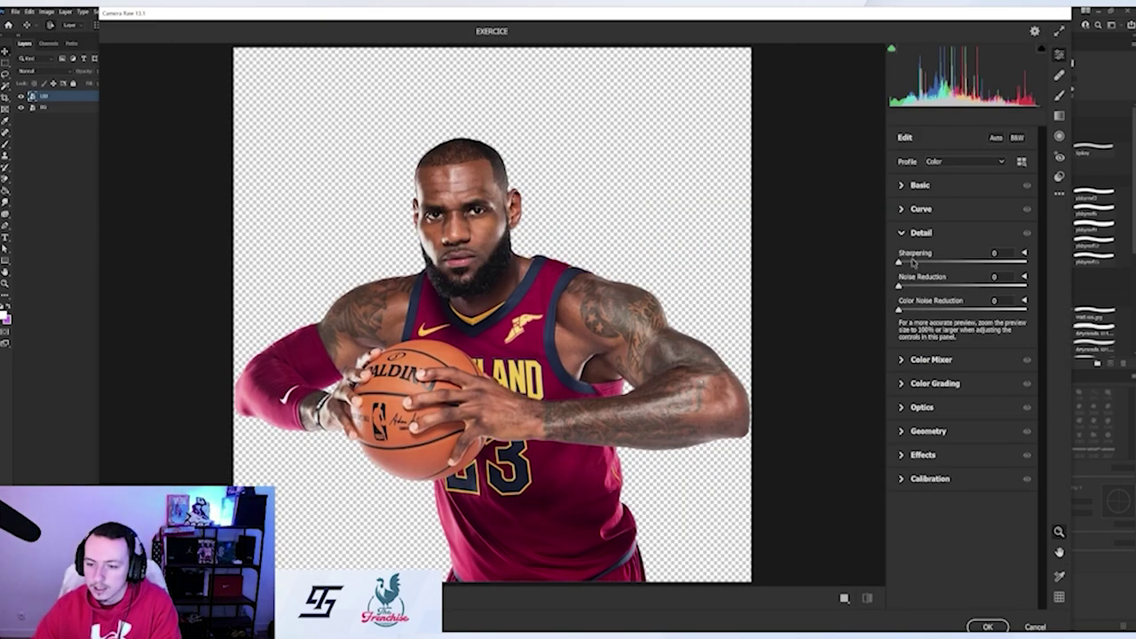
{"action": "left_click_drag", "start_coordinate": [898, 263], "coordinate": [965, 264]}
{"action": "left_click", "coordinate": [903, 234]}
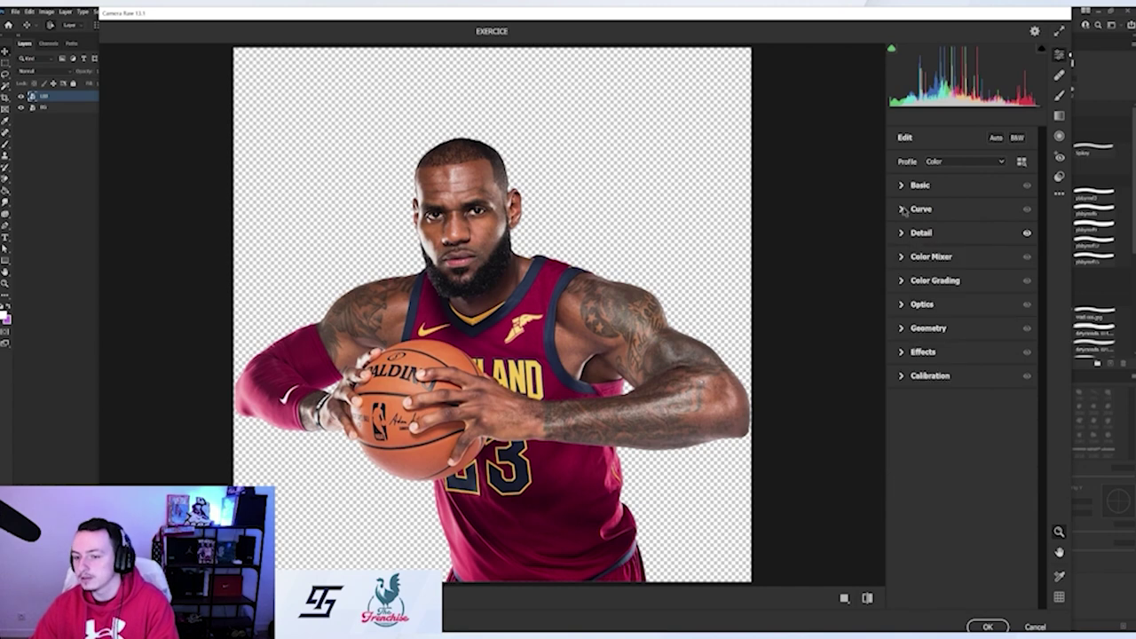
Set the player's Texture to +58 and Clarity to about +41 in the basic adjustments
{"action": "left_click", "coordinate": [905, 186]}
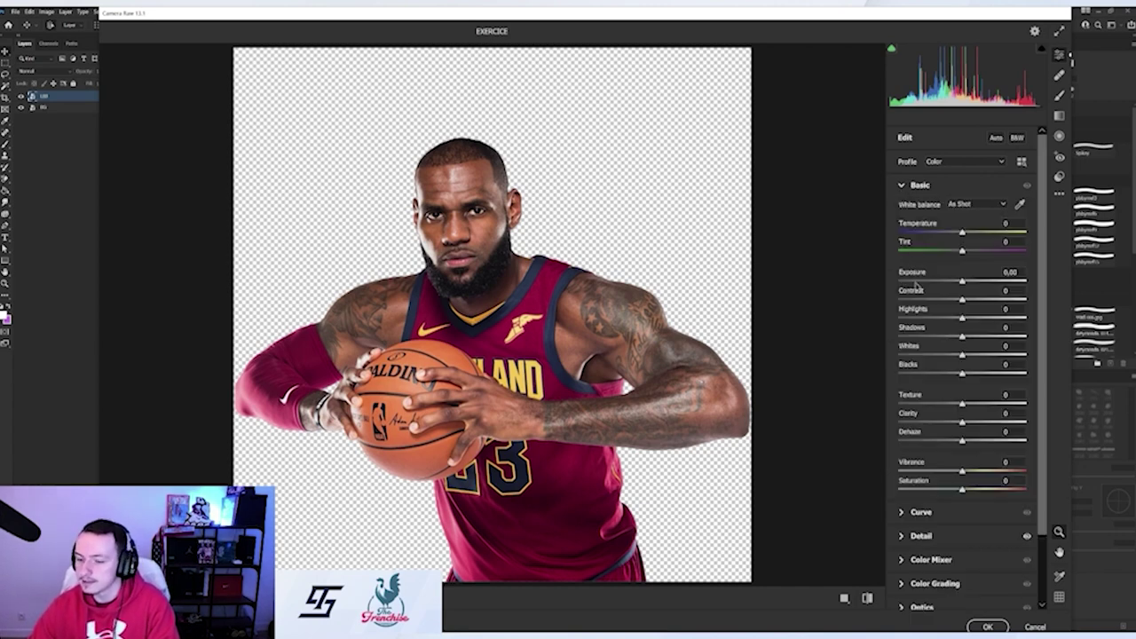
{"action": "left_click_drag", "start_coordinate": [962, 405], "coordinate": [999, 405]}
{"action": "left_click_drag", "start_coordinate": [963, 423], "coordinate": [987, 424]}
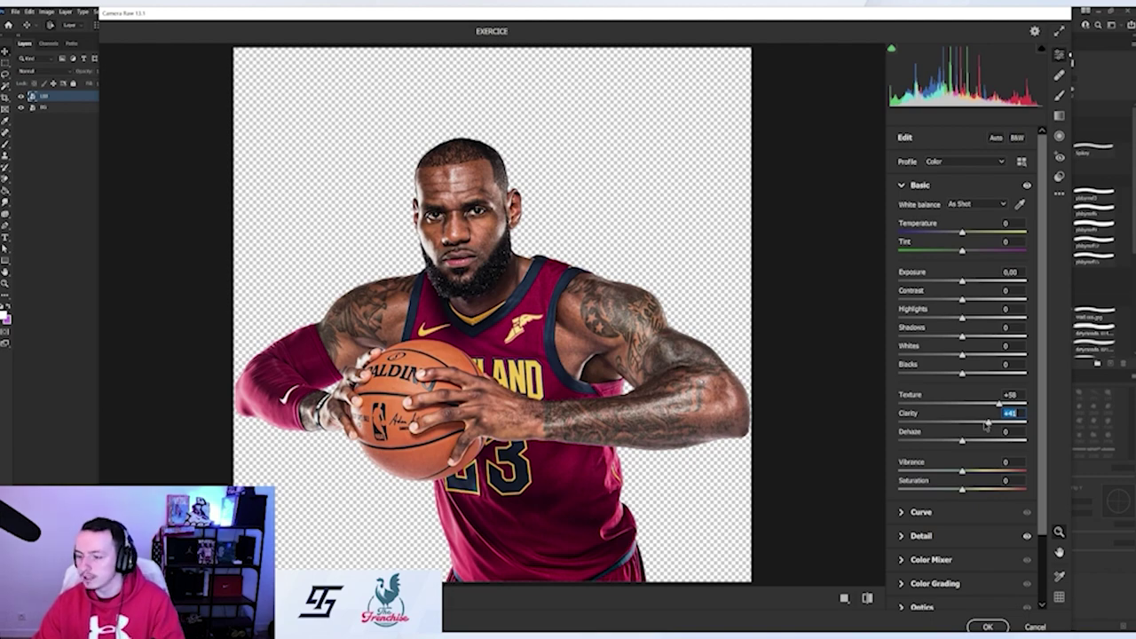
Set the player's Dehaze to +14, apply the Camera Raw Filter, and compare the player with the smart filters off and on
{"action": "left_click_drag", "start_coordinate": [964, 446], "coordinate": [971, 444]}
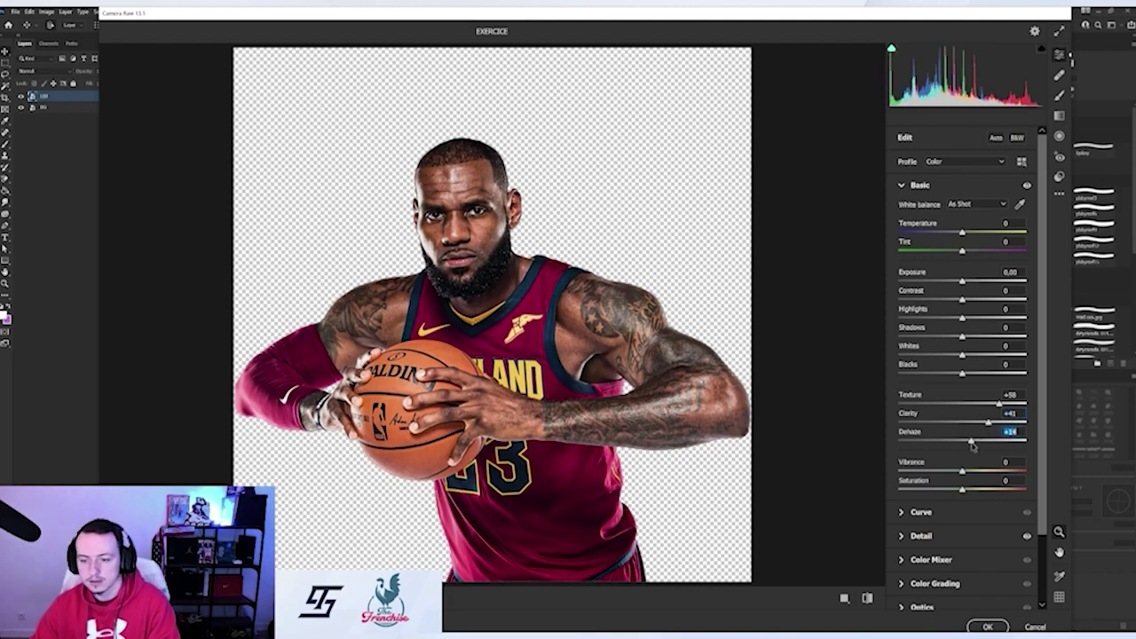
{"action": "left_click", "coordinate": [987, 626]}
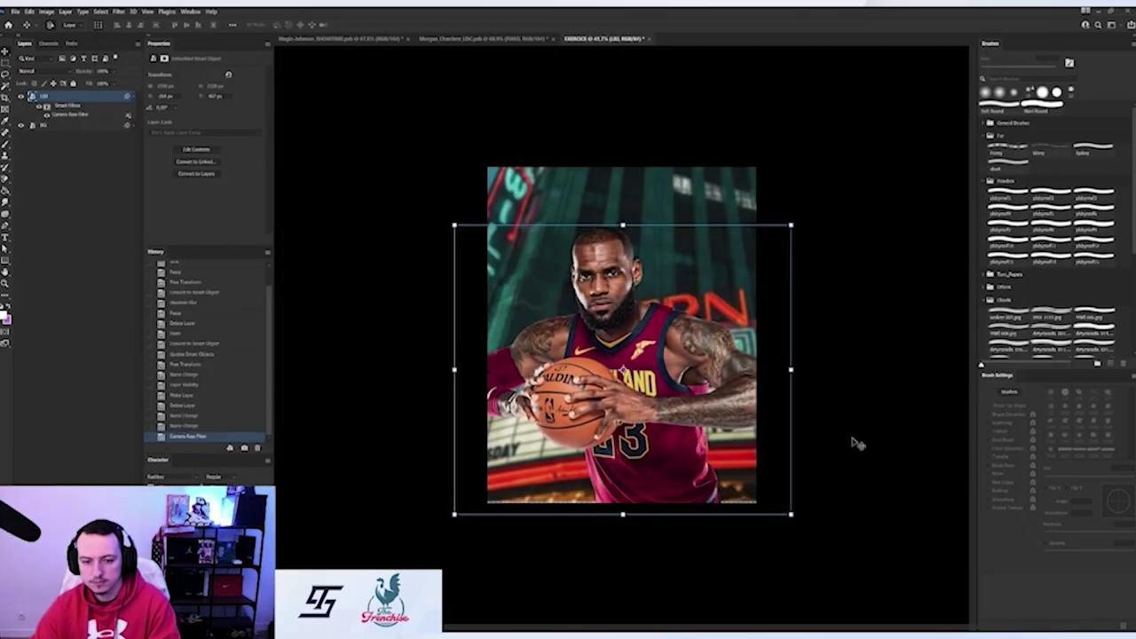
{"action": "left_click", "coordinate": [40, 107]}
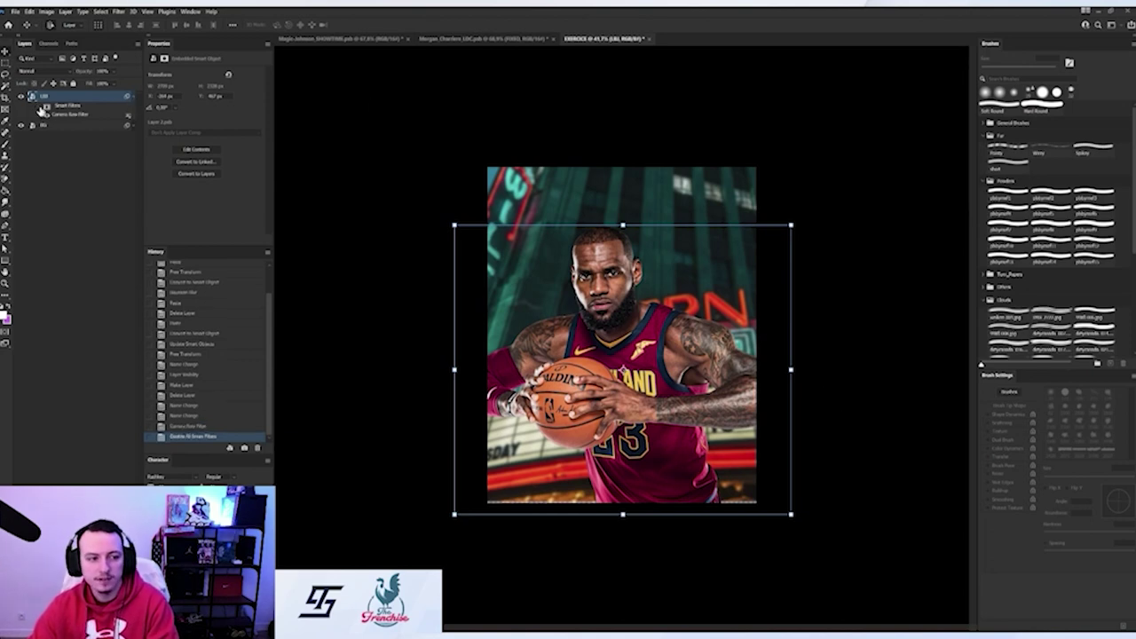
{"action": "left_click", "coordinate": [40, 107]}
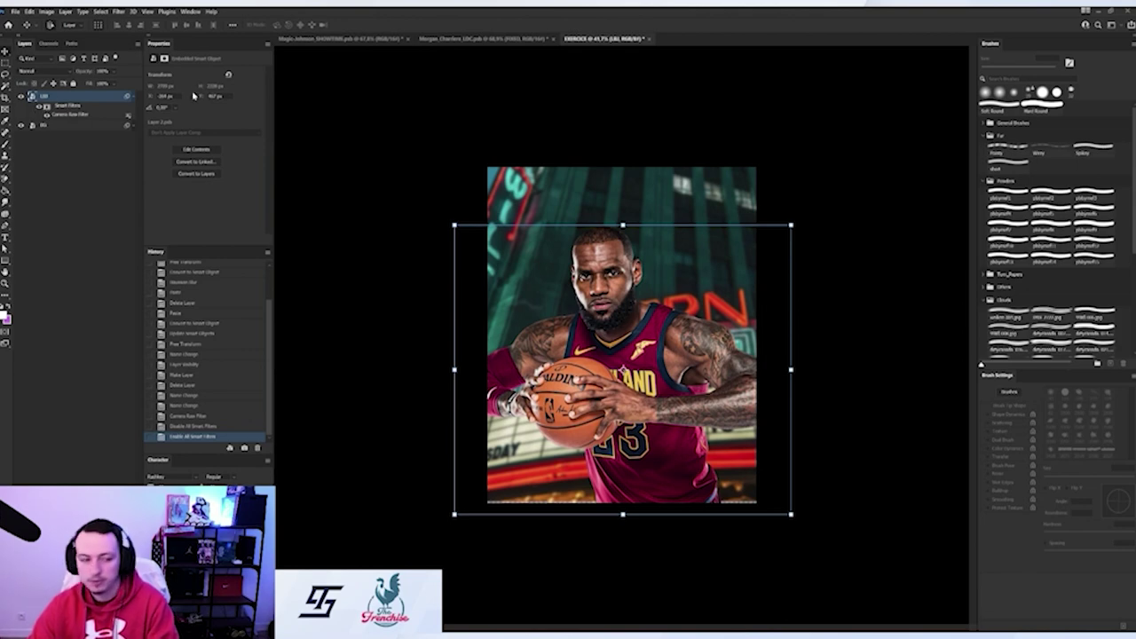
{"action": "left_click", "coordinate": [130, 100]}
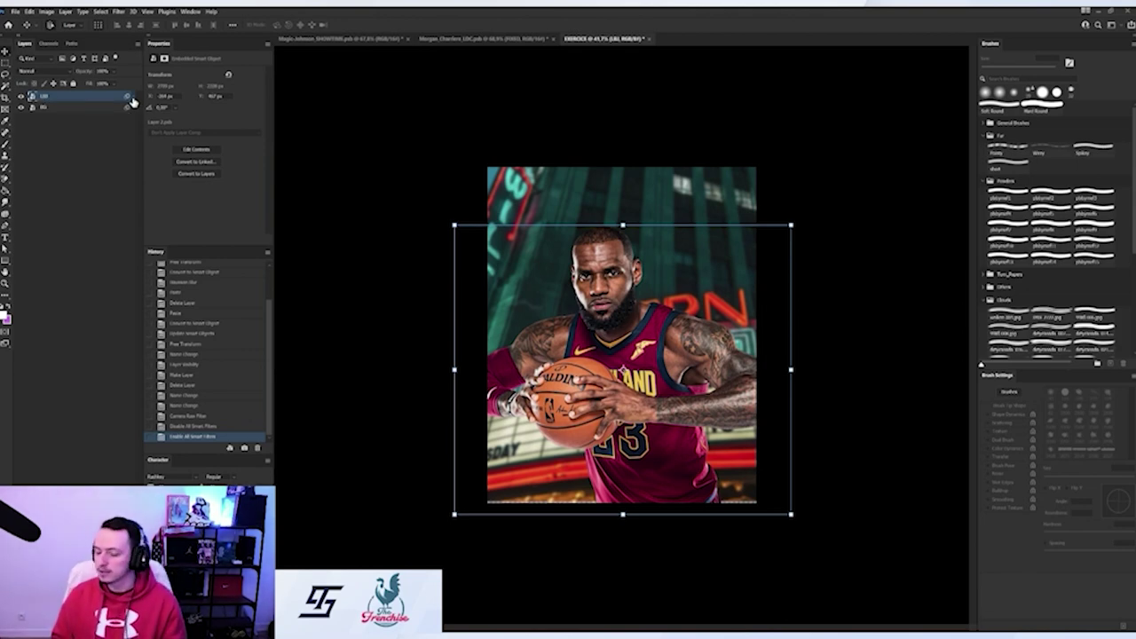
Create a new layer group above the LBJ layer and name it FIX
{"action": "key", "text": "ctrl+g"}
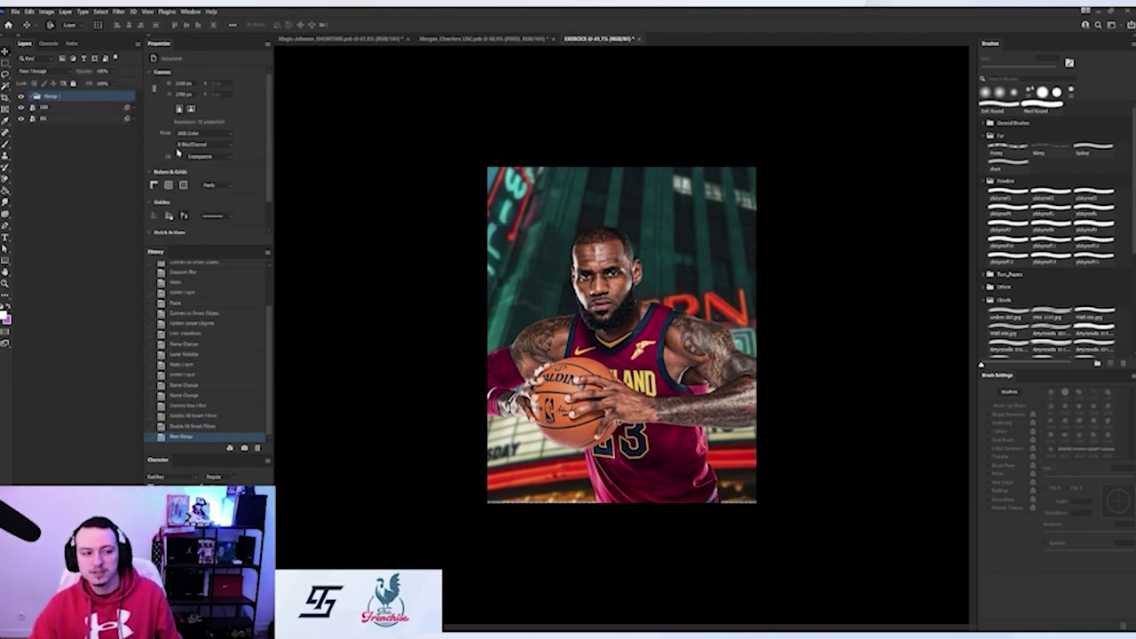
{"action": "double_click", "coordinate": [49, 96]}
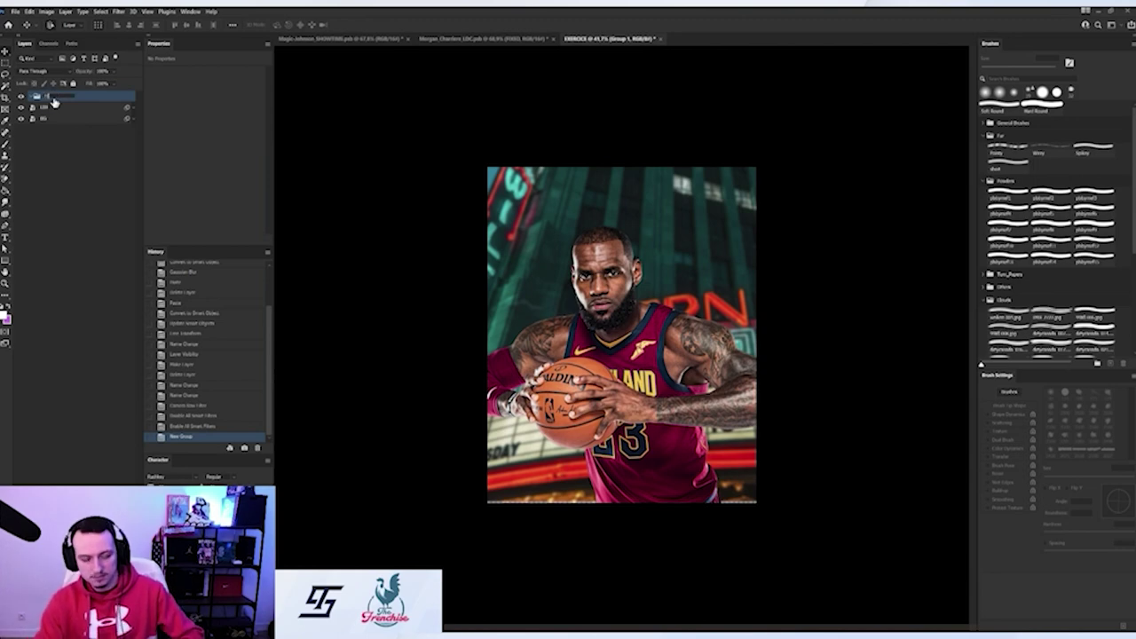
{"action": "type", "text": "FIX"}
{"action": "key", "text": "Return"}
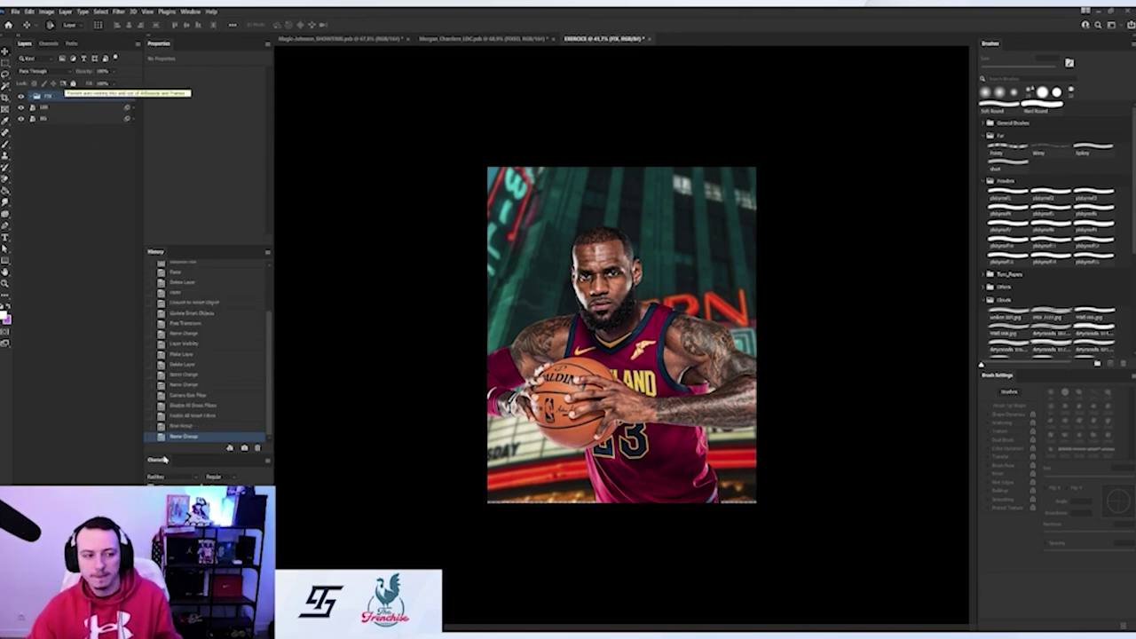
Add a Solid Color fill layer in the FIX group with 50% brightness grey and set its blending mode to Luminosity
{"action": "left_click", "coordinate": [88, 624]}
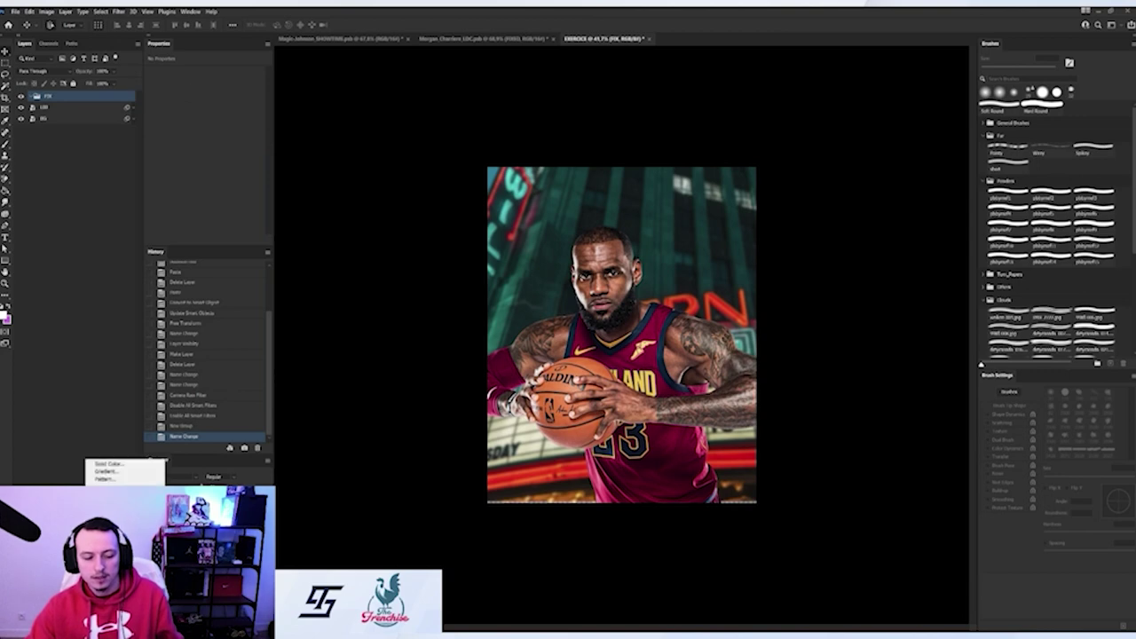
{"action": "left_click", "coordinate": [134, 466]}
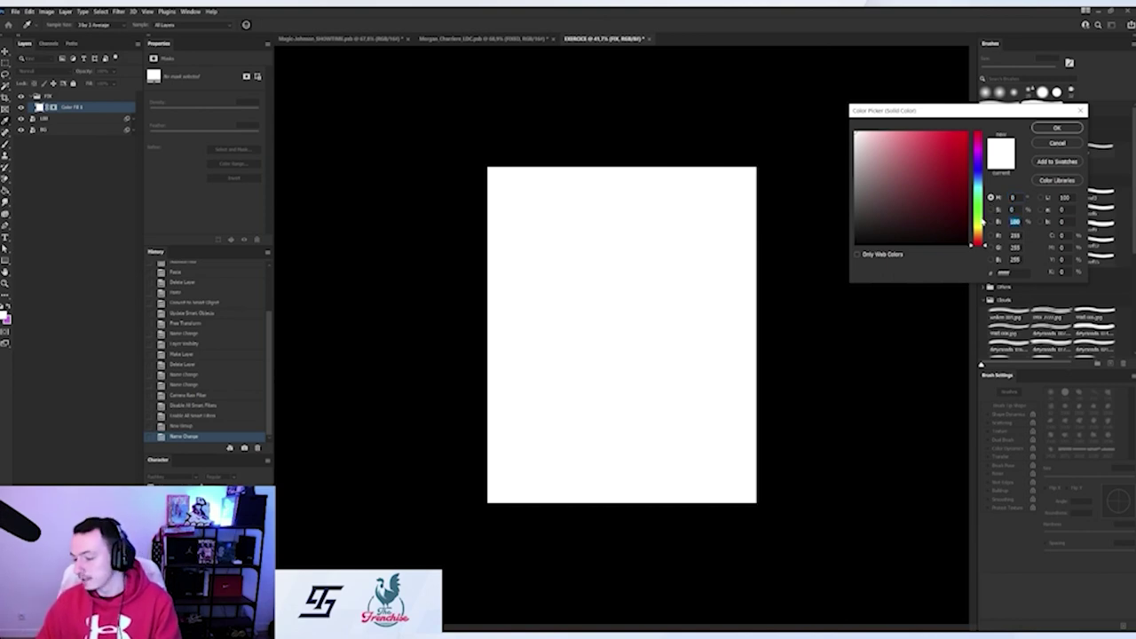
{"action": "type", "text": "50"}
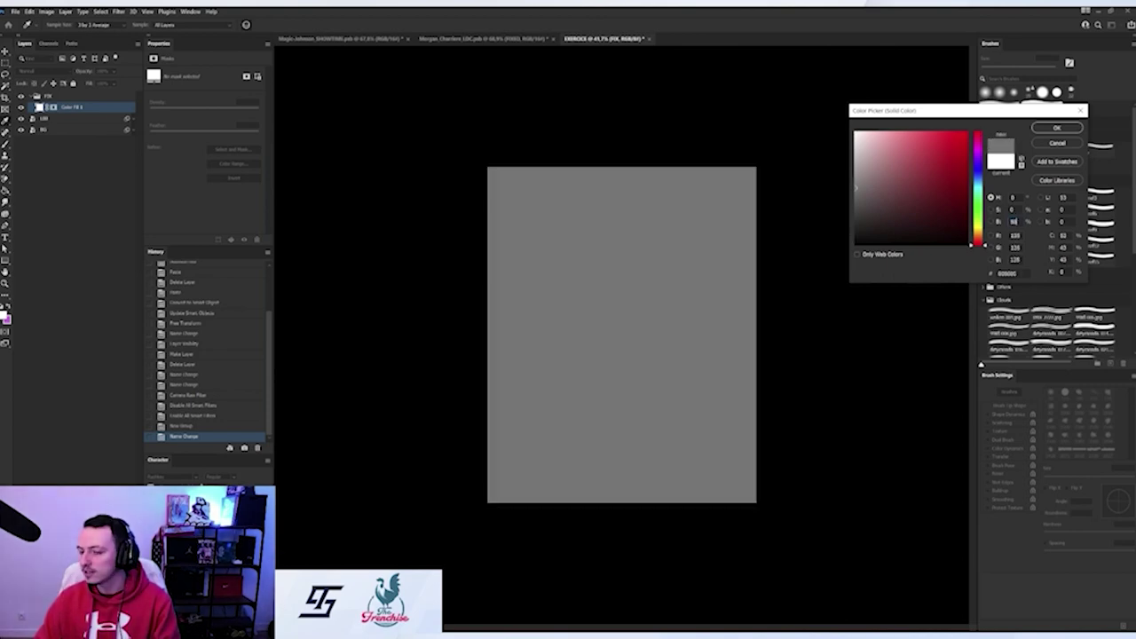
{"action": "key", "text": "Return"}
{"action": "left_click", "coordinate": [40, 71]}
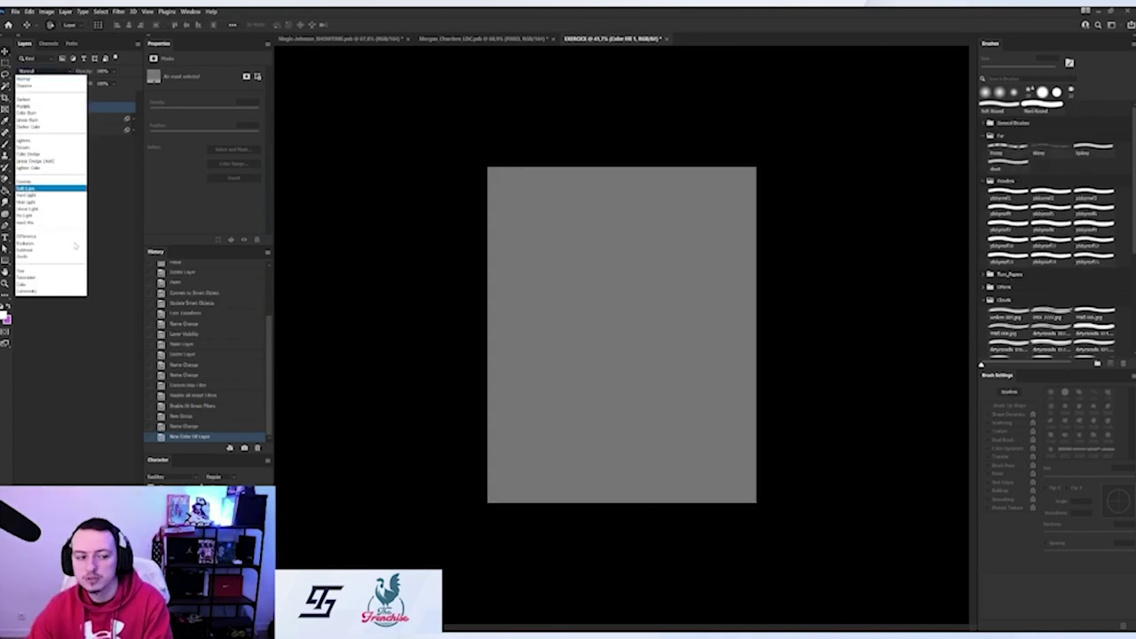
{"action": "left_click", "coordinate": [49, 292]}
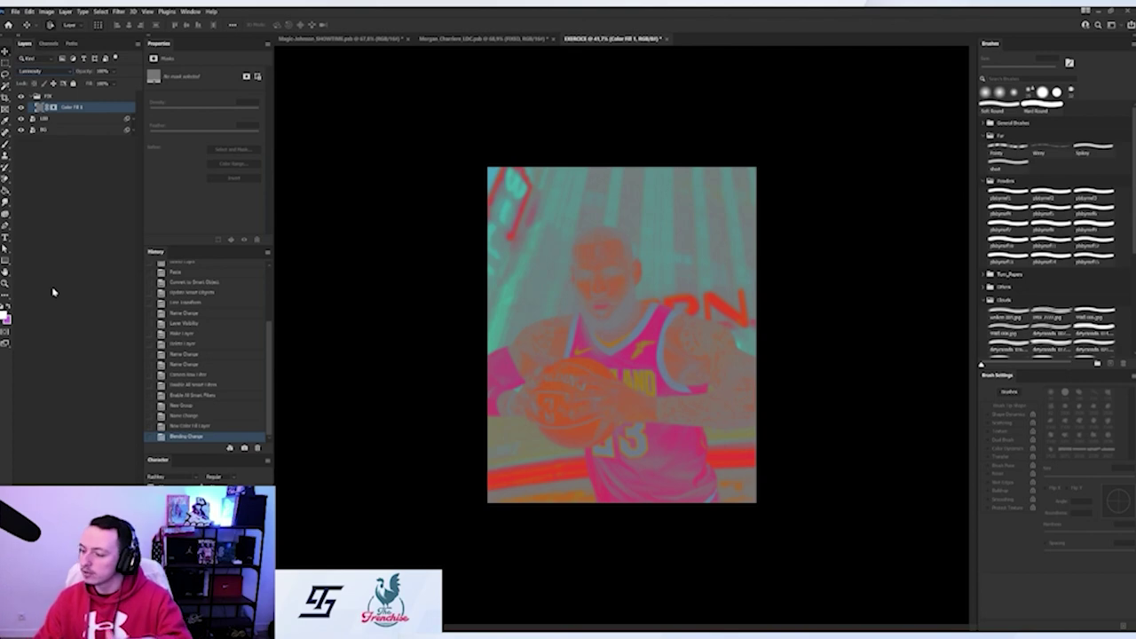
Add a Hue/Saturation adjustment layer beneath the grey fill layer and raise its saturation to about +50
{"action": "left_click", "coordinate": [87, 625]}
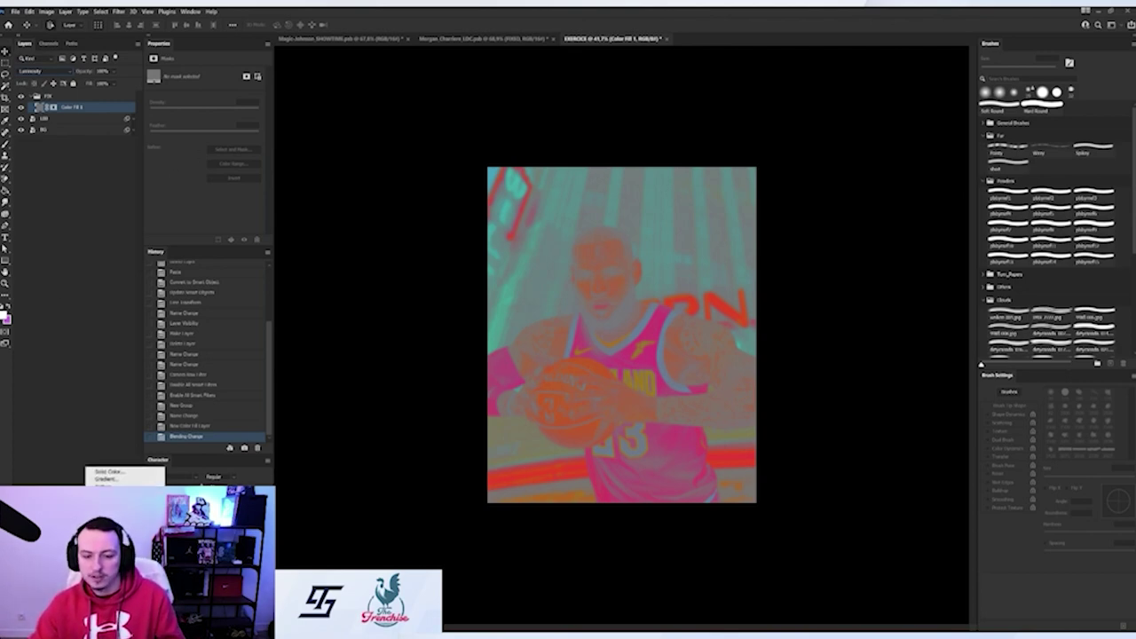
{"action": "left_click", "coordinate": [112, 539]}
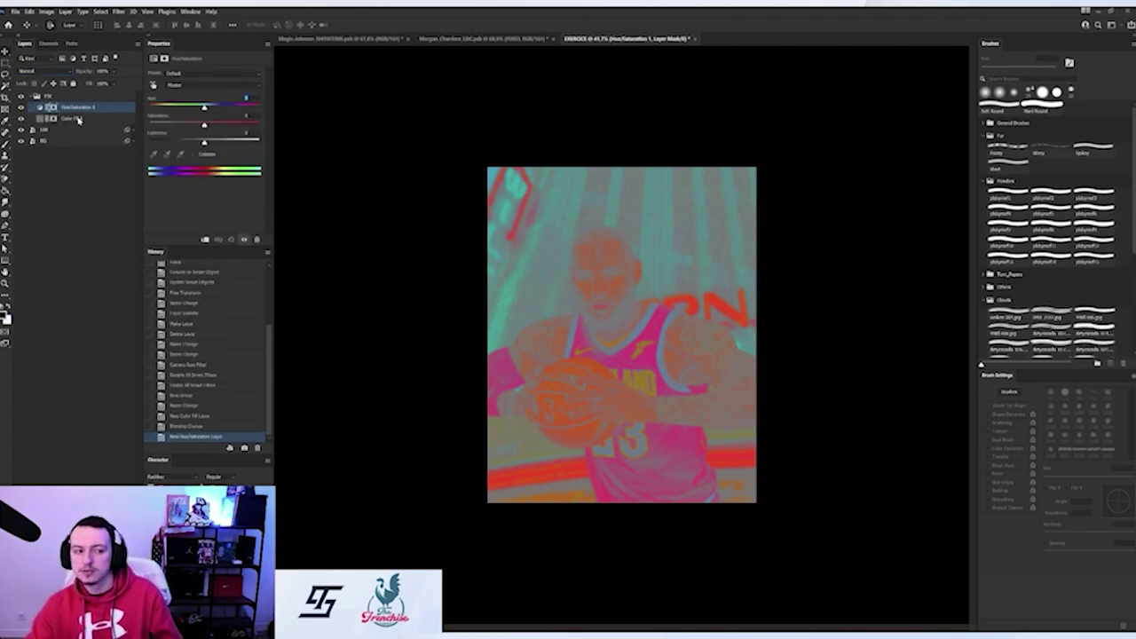
{"action": "left_click_drag", "start_coordinate": [69, 108], "coordinate": [68, 122]}
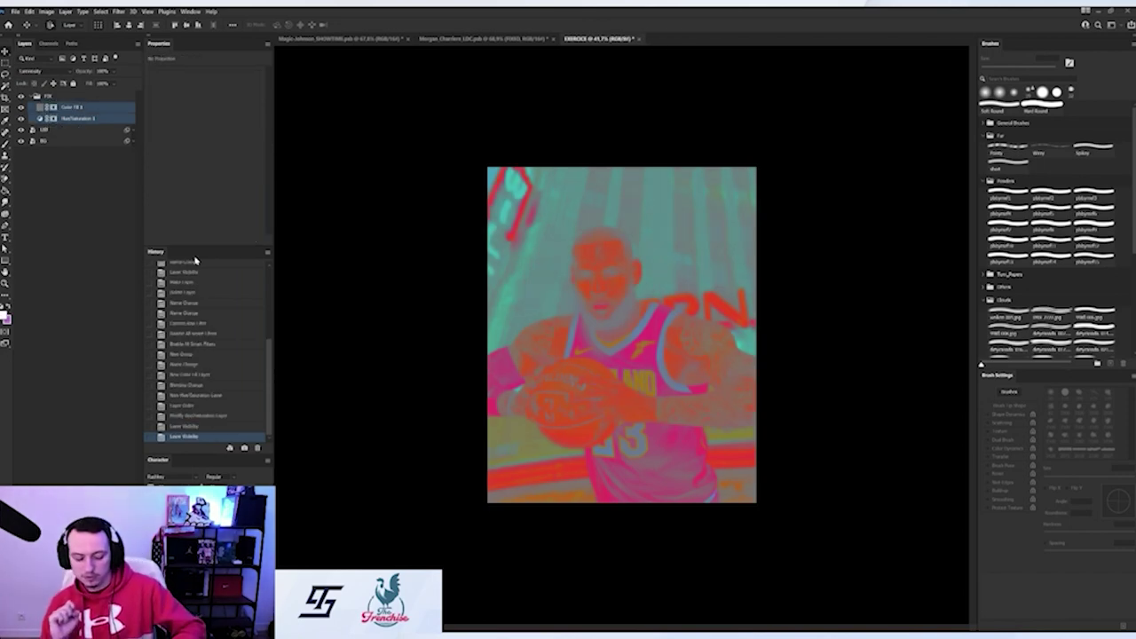
Group the grey fill and Hue/Saturation layers, name the group Colour, and hide it
{"action": "key", "text": "ctrl+g"}
{"action": "double_click", "coordinate": [61, 107]}
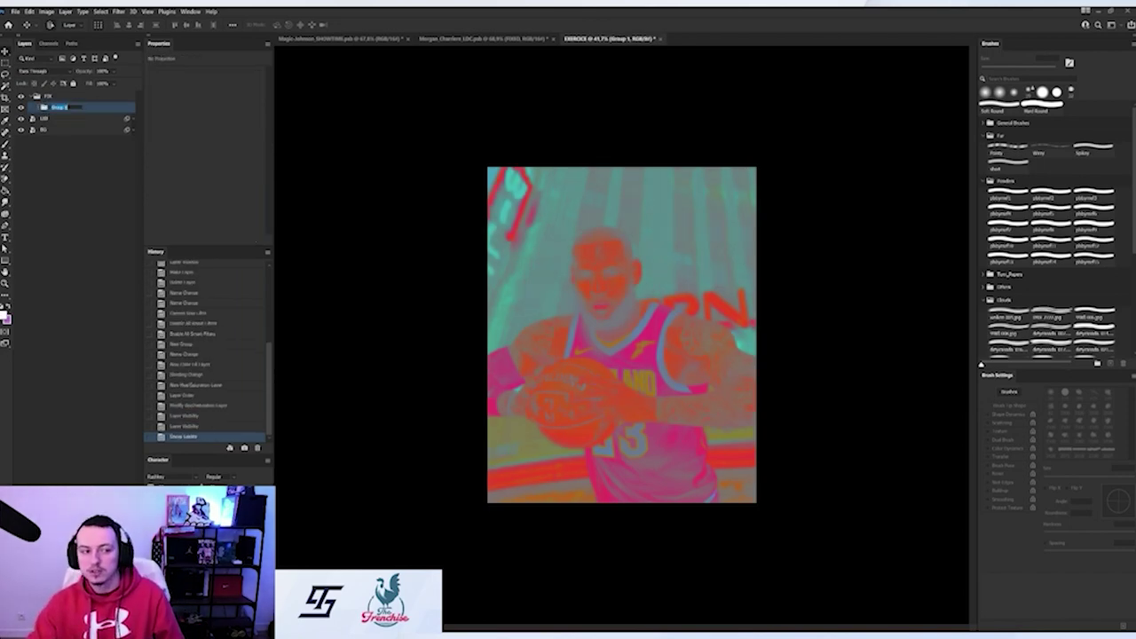
{"action": "type", "text": "Colour"}
{"action": "key", "text": "Return"}
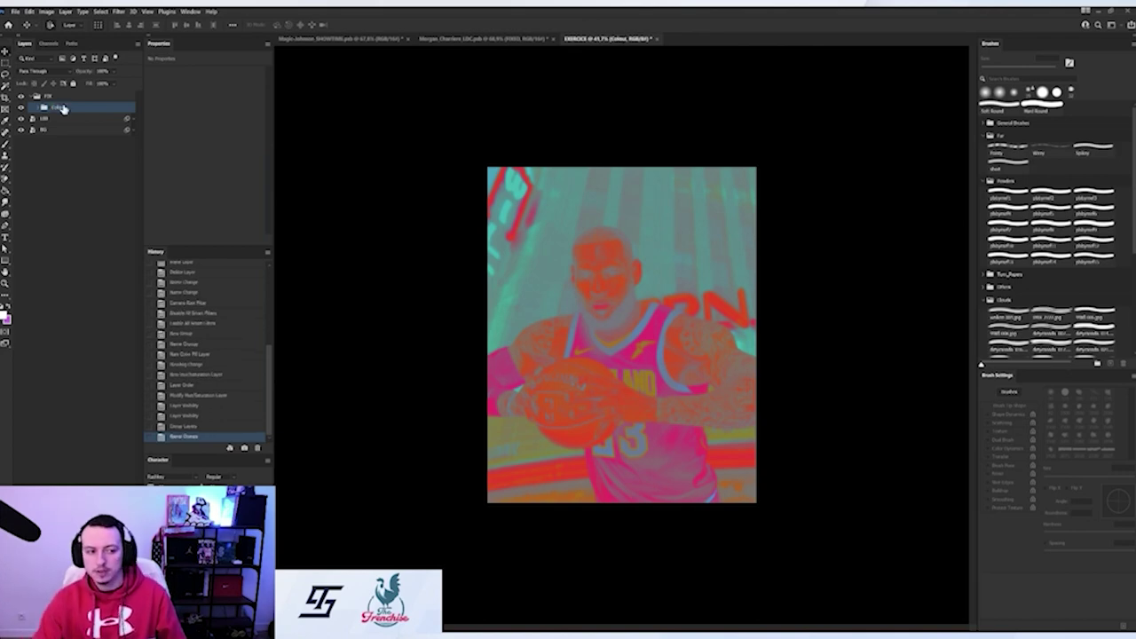
{"action": "left_click", "coordinate": [21, 107]}
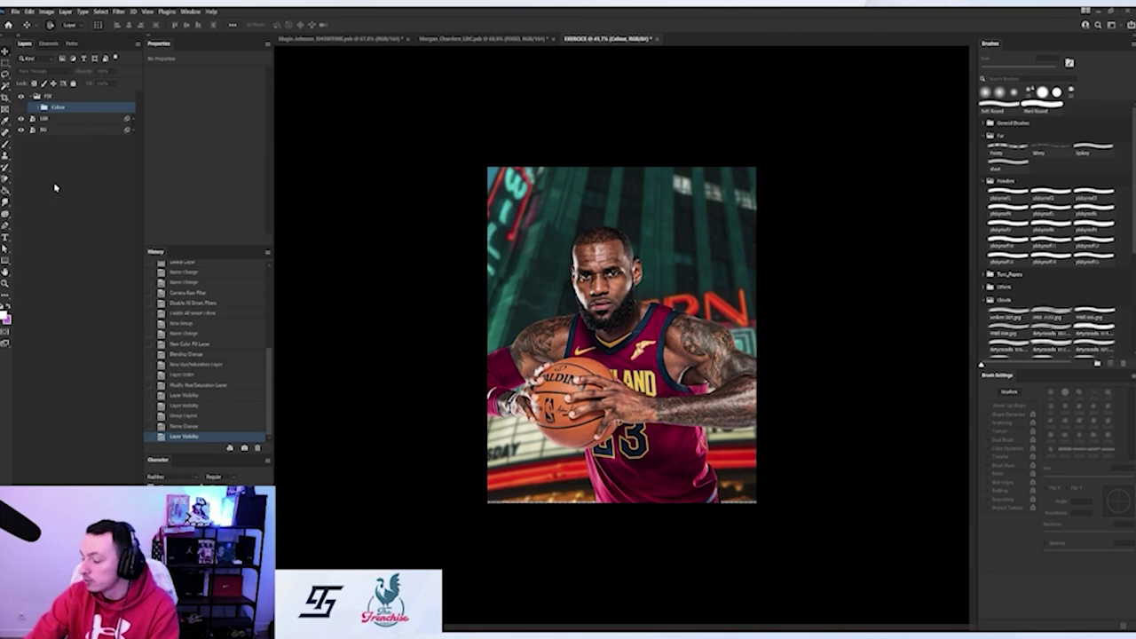
Add a Black & White adjustment layer above the Colour group and toggle its visibility to check the tonal values
{"action": "left_click", "coordinate": [85, 624]}
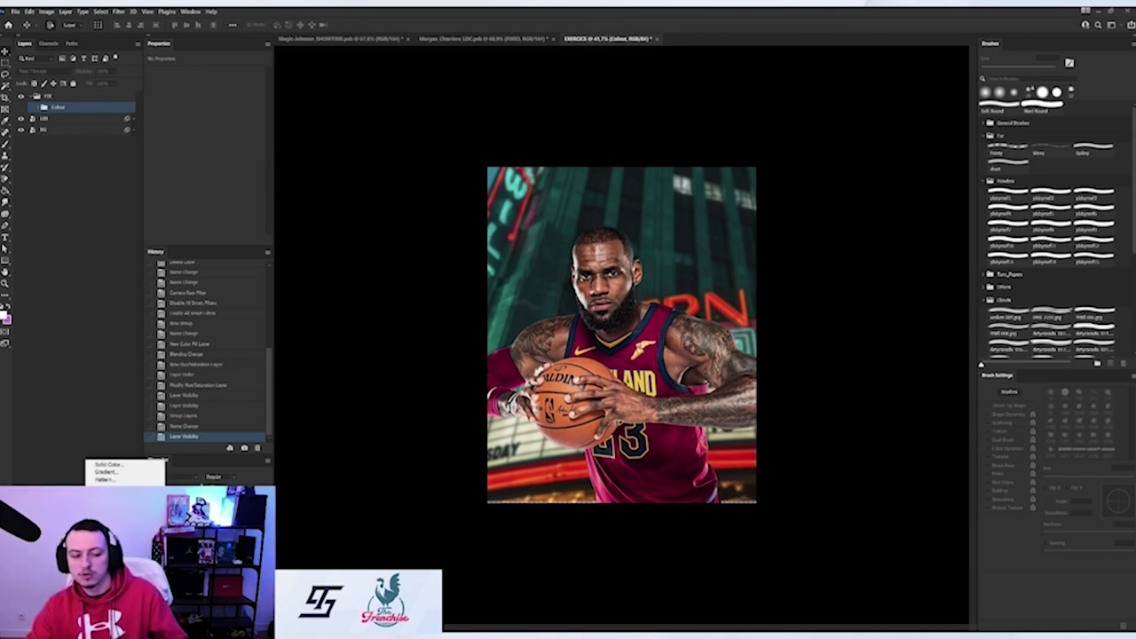
{"action": "left_click", "coordinate": [111, 546]}
{"action": "left_click", "coordinate": [21, 107]}
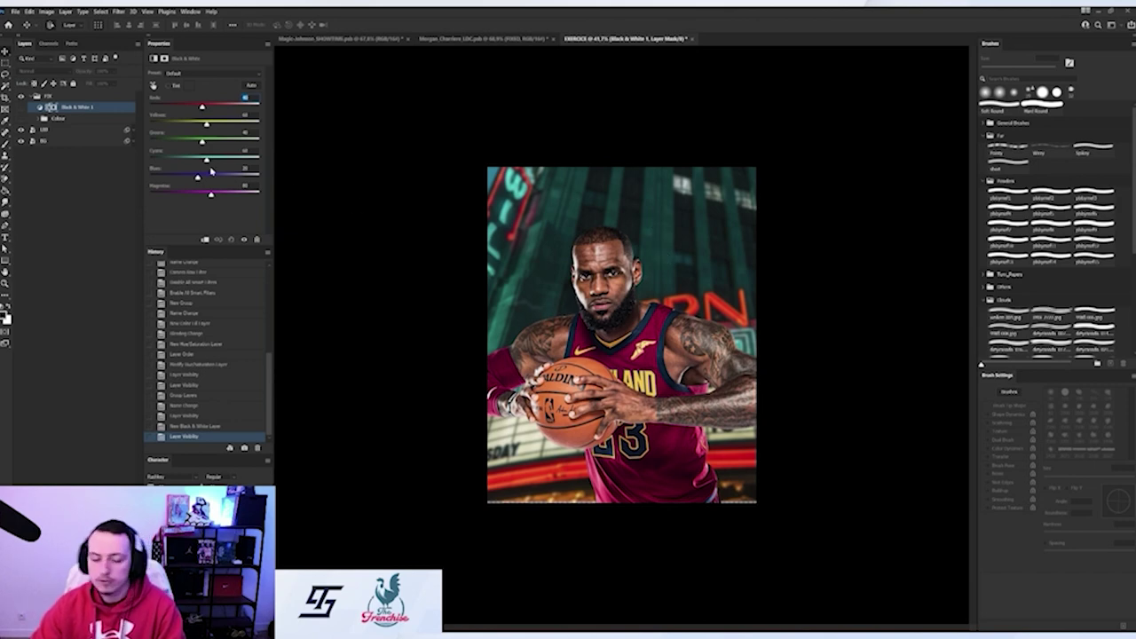
{"action": "left_click", "coordinate": [21, 106]}
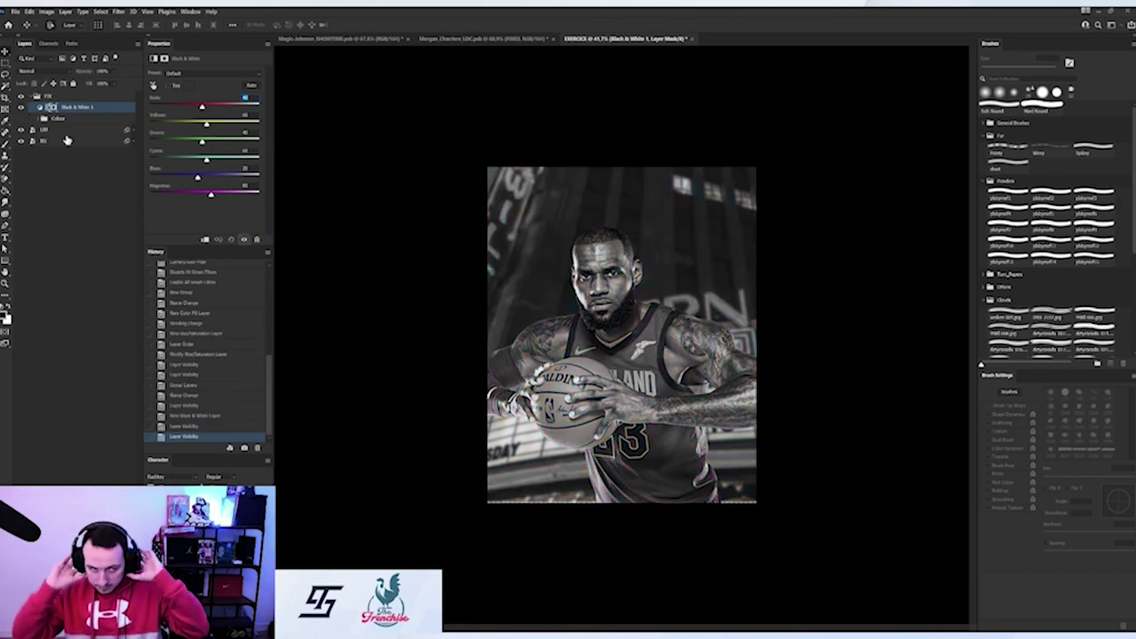
Apply Levels to the LBJ layer with output black 12, output white about 215, and midtones about 0.93
{"action": "left_click", "coordinate": [68, 131]}
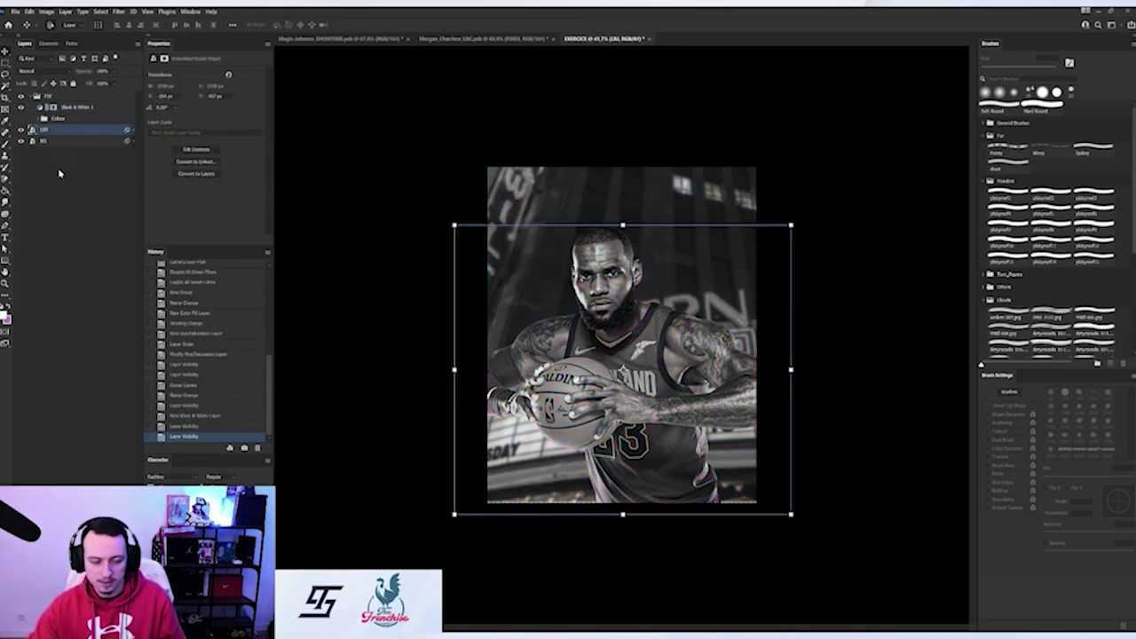
{"action": "key", "text": "ctrl+l"}
{"action": "left_click_drag", "start_coordinate": [565, 154], "coordinate": [862, 109]}
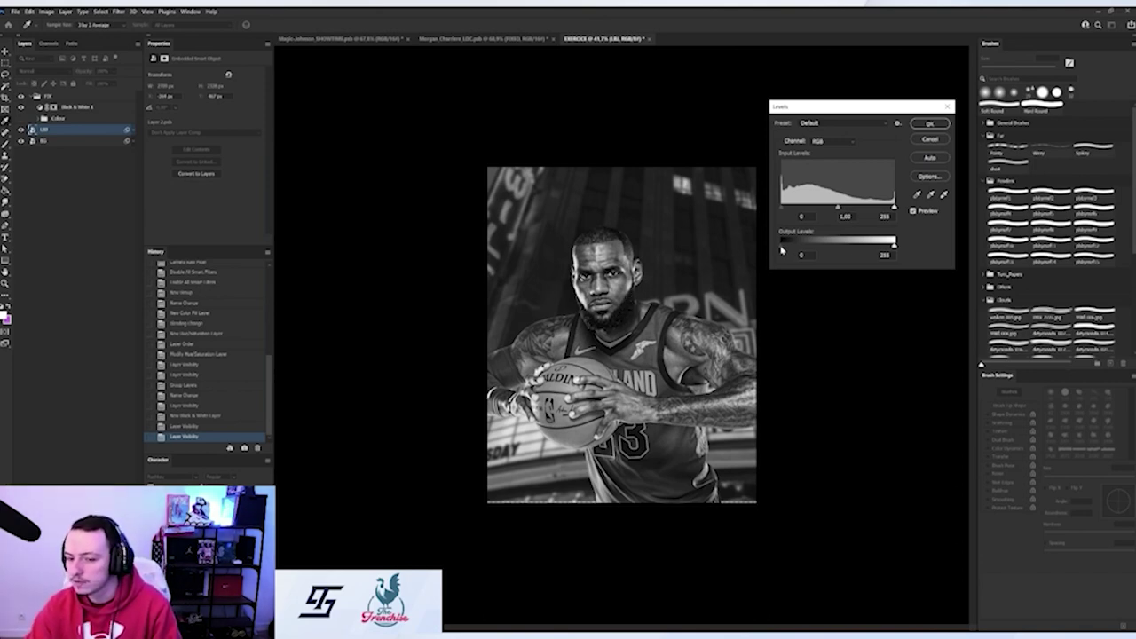
{"action": "left_click_drag", "start_coordinate": [781, 251], "coordinate": [787, 248]}
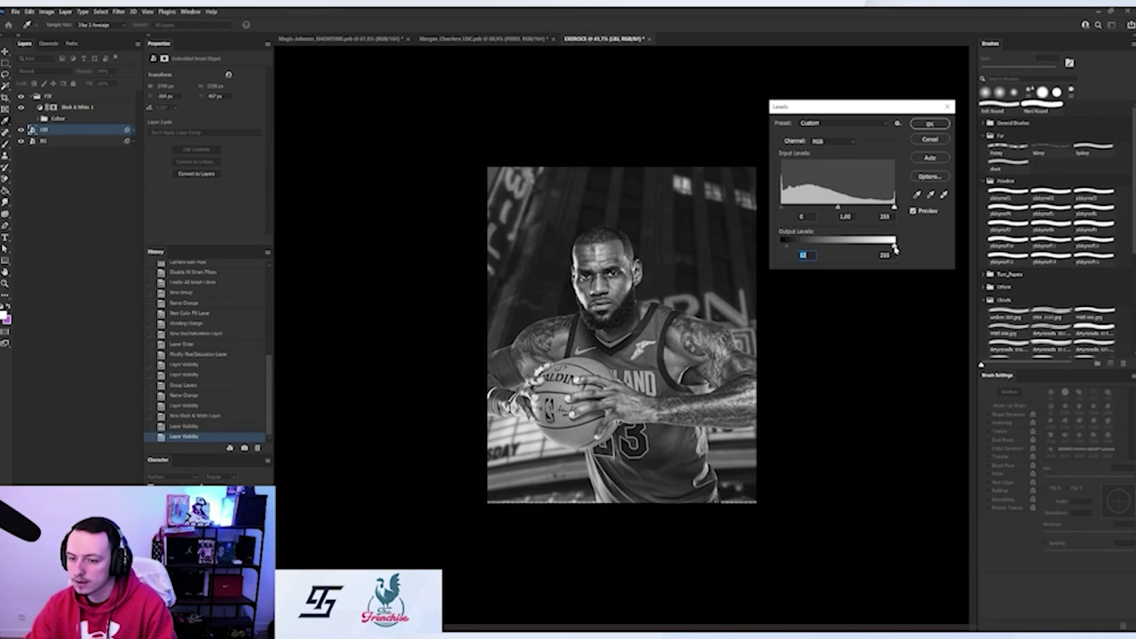
{"action": "left_click_drag", "start_coordinate": [895, 248], "coordinate": [877, 248]}
{"action": "left_click_drag", "start_coordinate": [837, 207], "coordinate": [840, 207]}
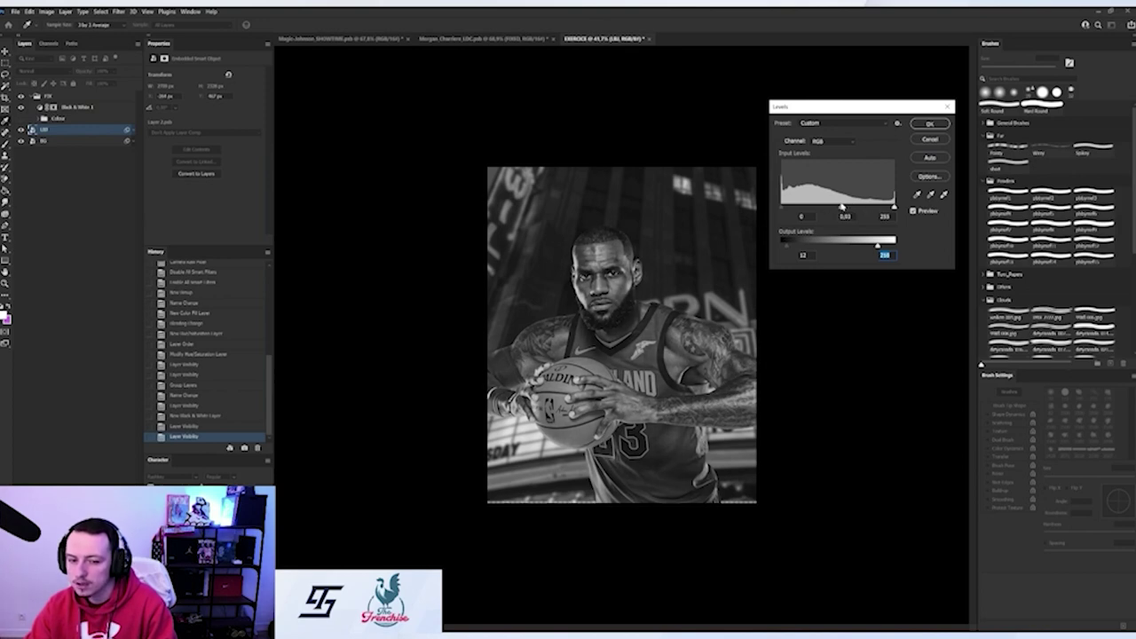
{"action": "left_click", "coordinate": [840, 207]}
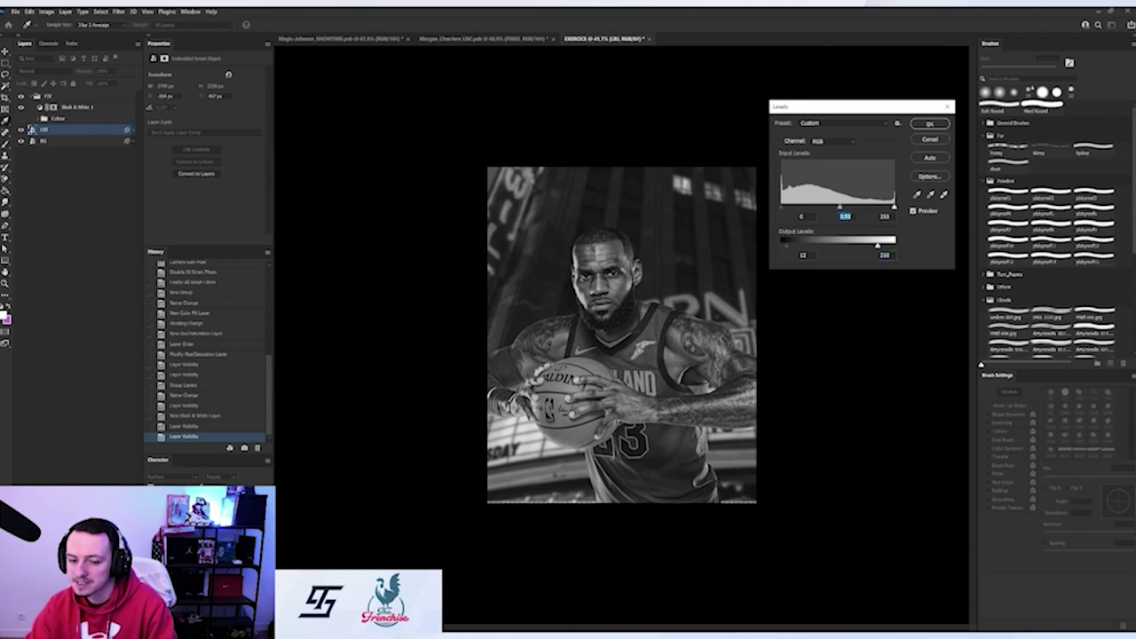
{"action": "left_click", "coordinate": [928, 124]}
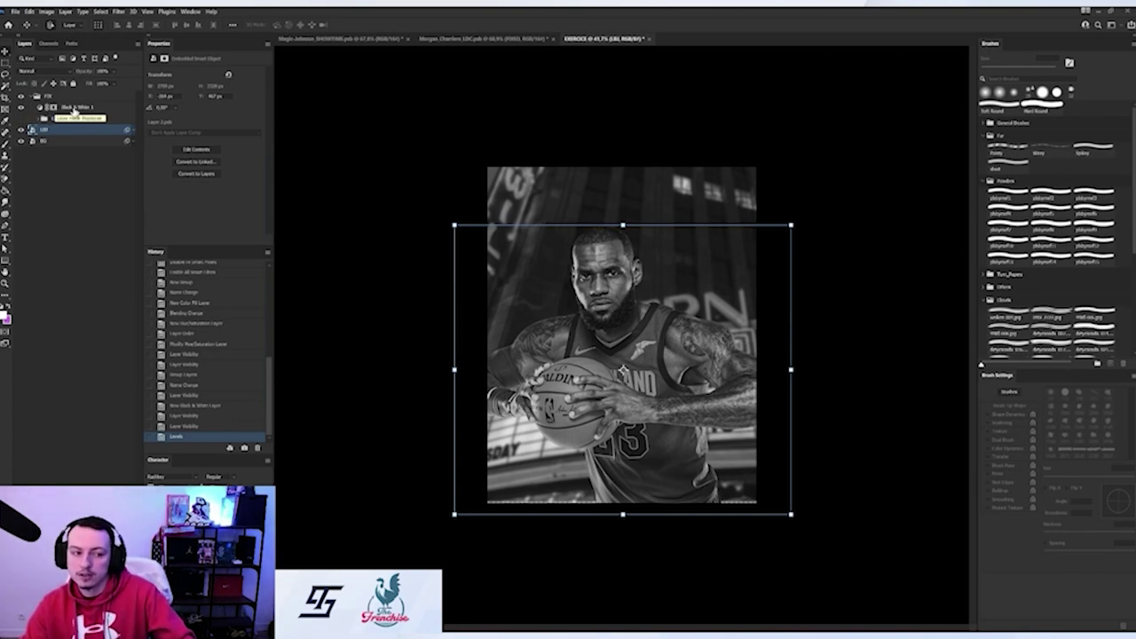
Hide the Black & White layer and compare the player with the Levels smart filter off and on
{"action": "left_click", "coordinate": [21, 107]}
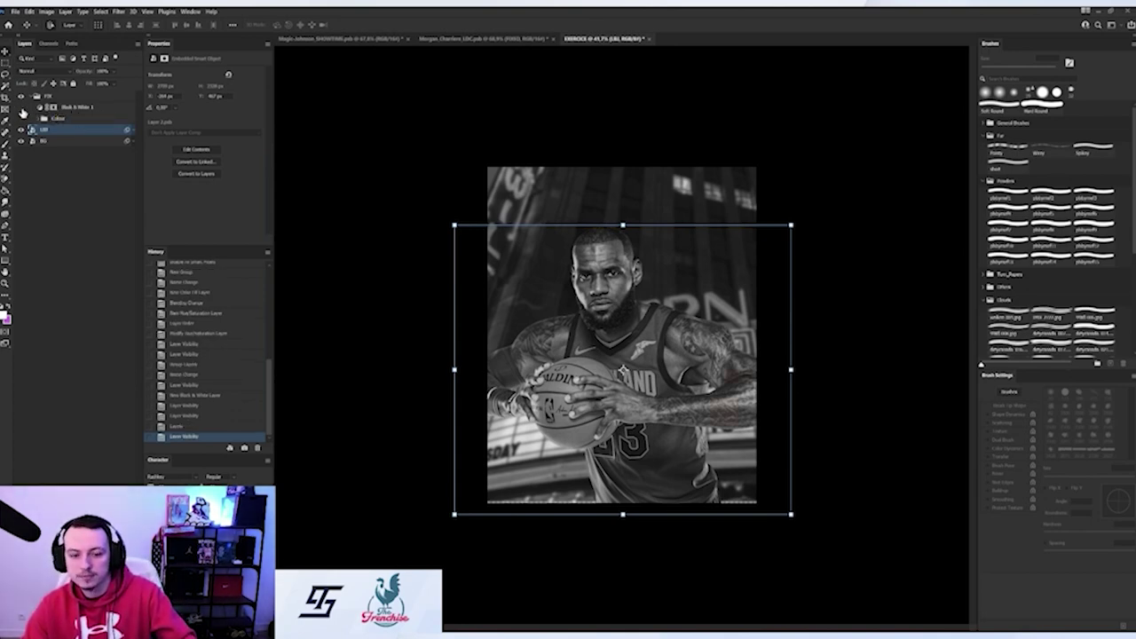
{"action": "left_click", "coordinate": [129, 132]}
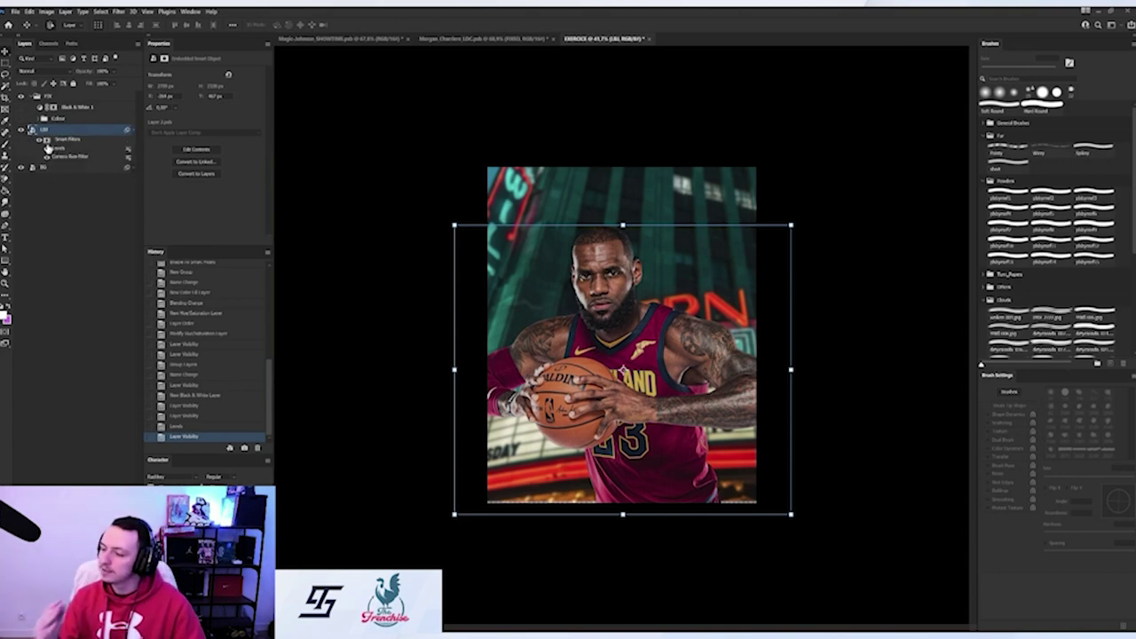
{"action": "left_click", "coordinate": [837, 219]}
{"action": "scroll", "coordinate": [645, 258], "scroll_direction": "up", "scroll_amount": 4}
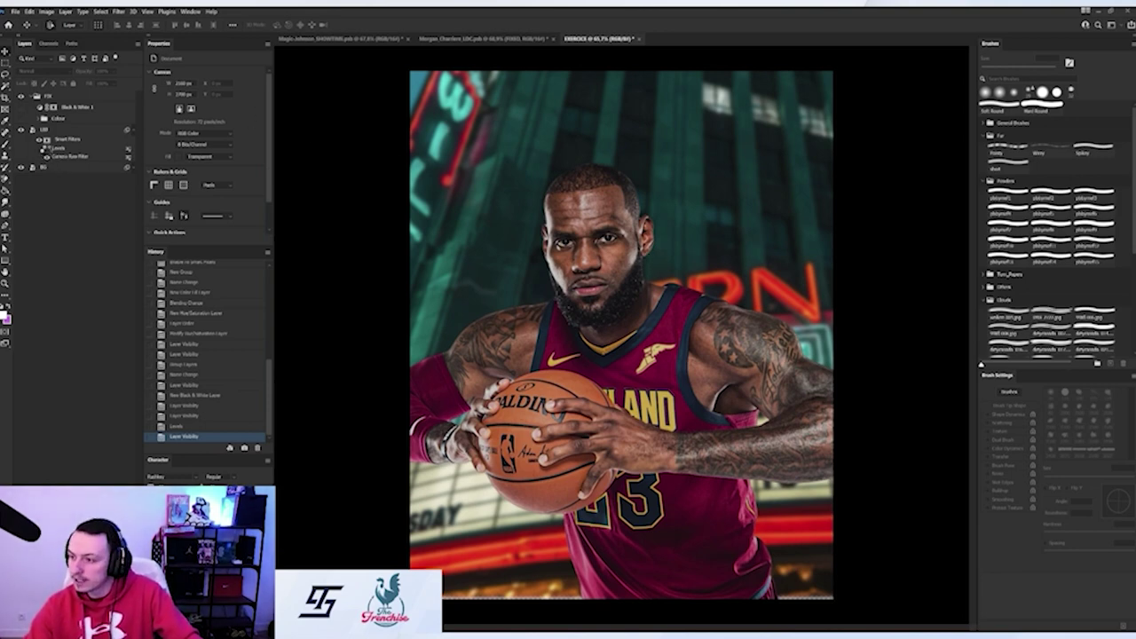
{"action": "left_click", "coordinate": [47, 151]}
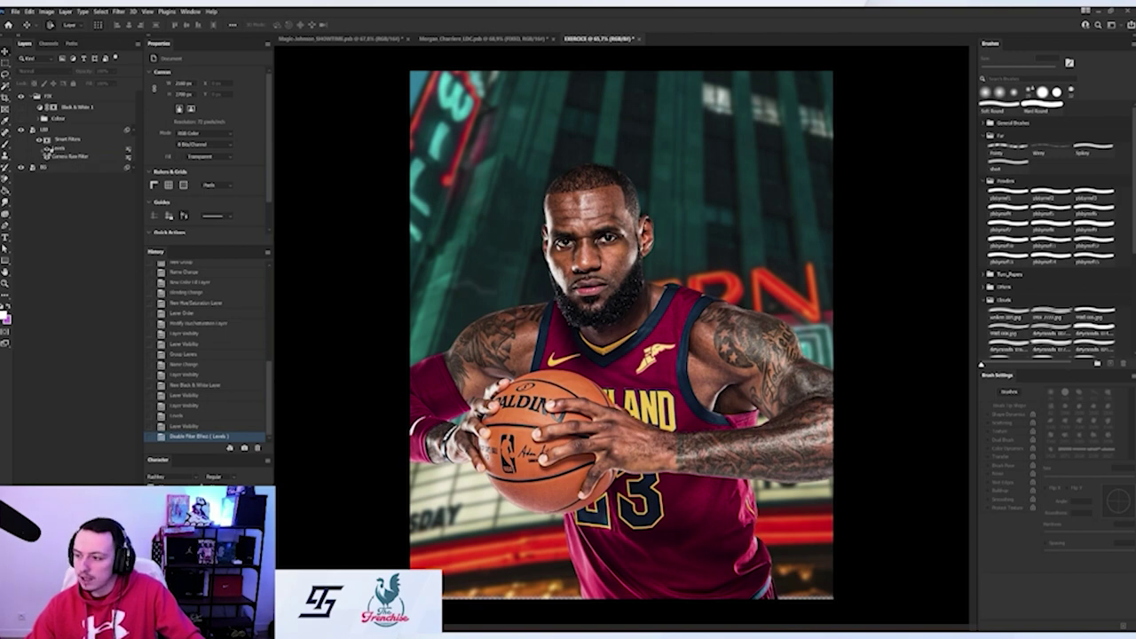
{"action": "left_click", "coordinate": [46, 149]}
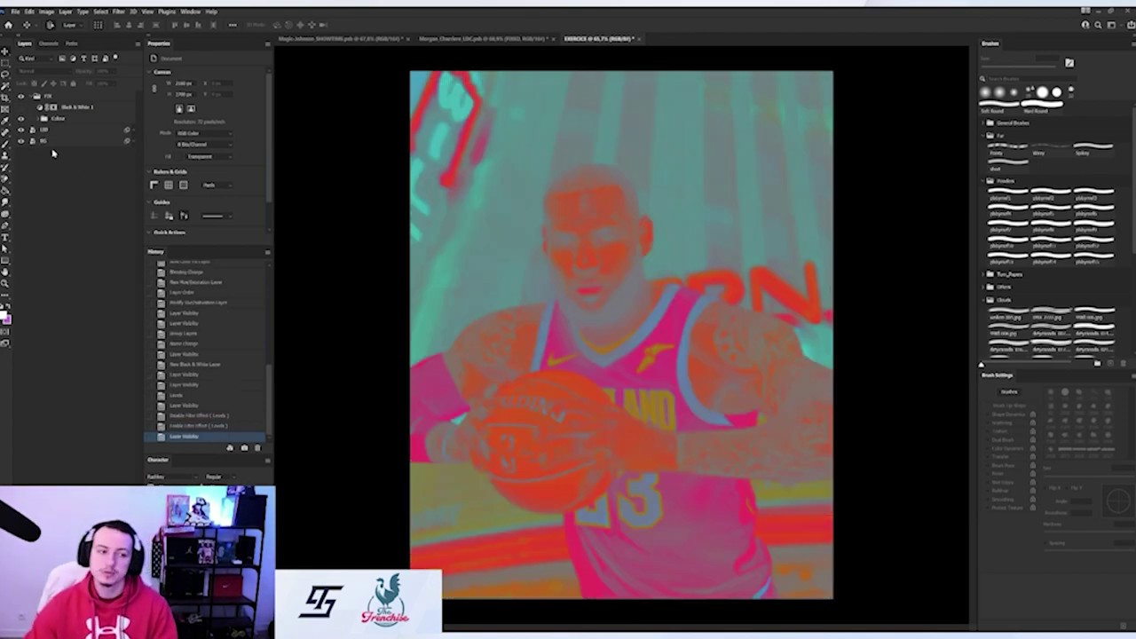
Show the Colour group and examine the grey fill's blending mode and the Hue/Saturation layer's settings
{"action": "left_click", "coordinate": [40, 118]}
{"action": "left_click", "coordinate": [87, 131]}
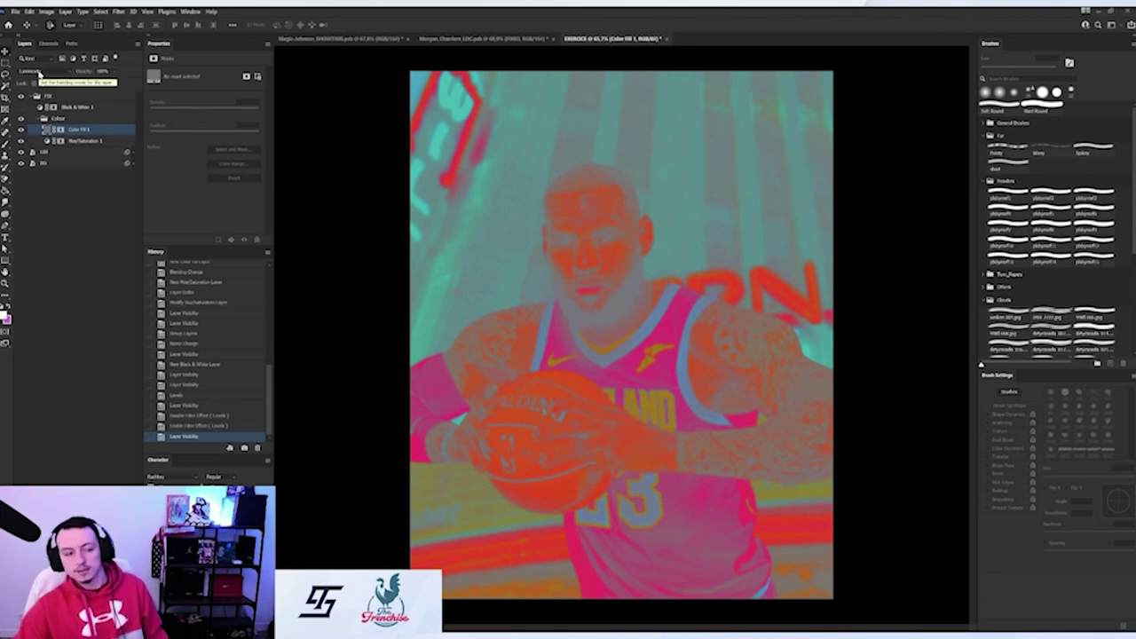
{"action": "left_click", "coordinate": [84, 142]}
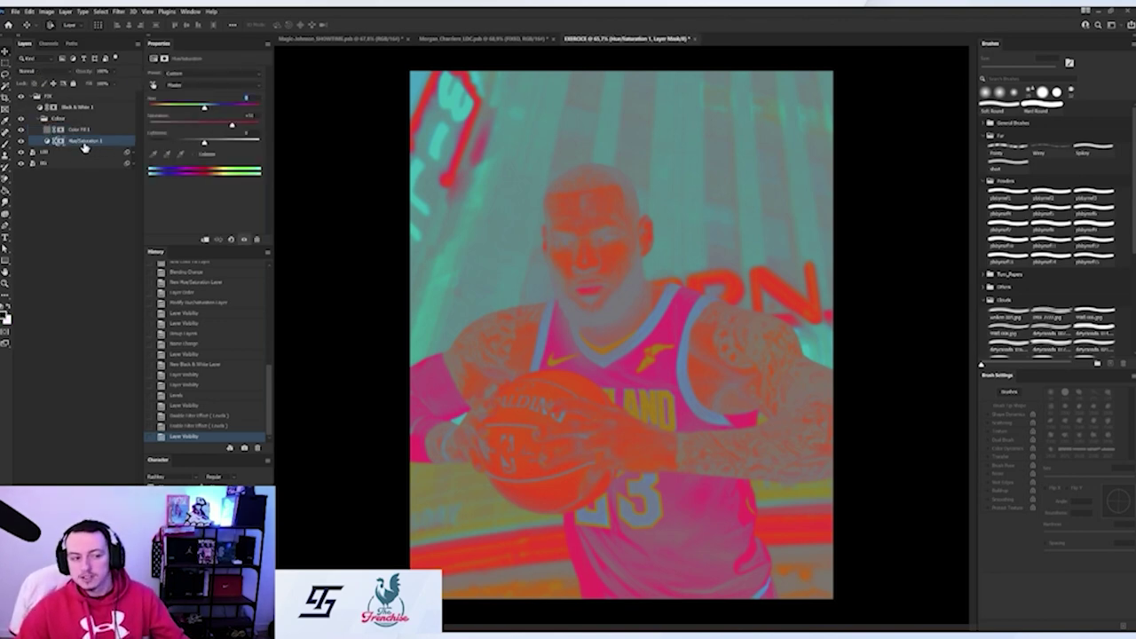
Add a Selective Color adjustment layer above the LBJ layer and clip it to that layer
{"action": "left_click", "coordinate": [40, 120]}
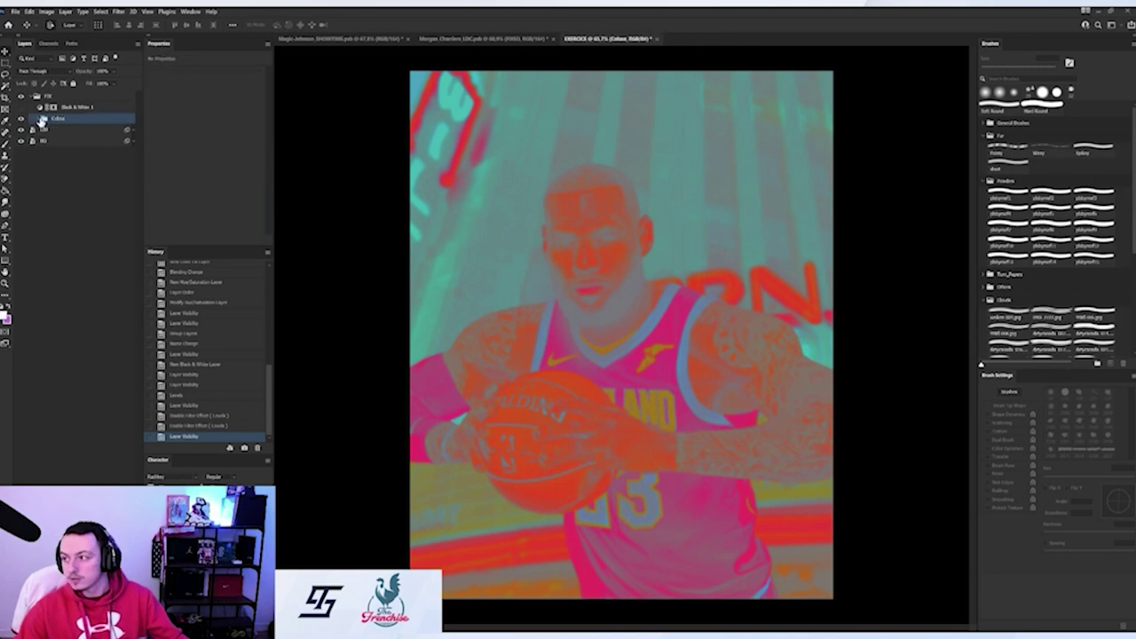
{"action": "left_click", "coordinate": [53, 131]}
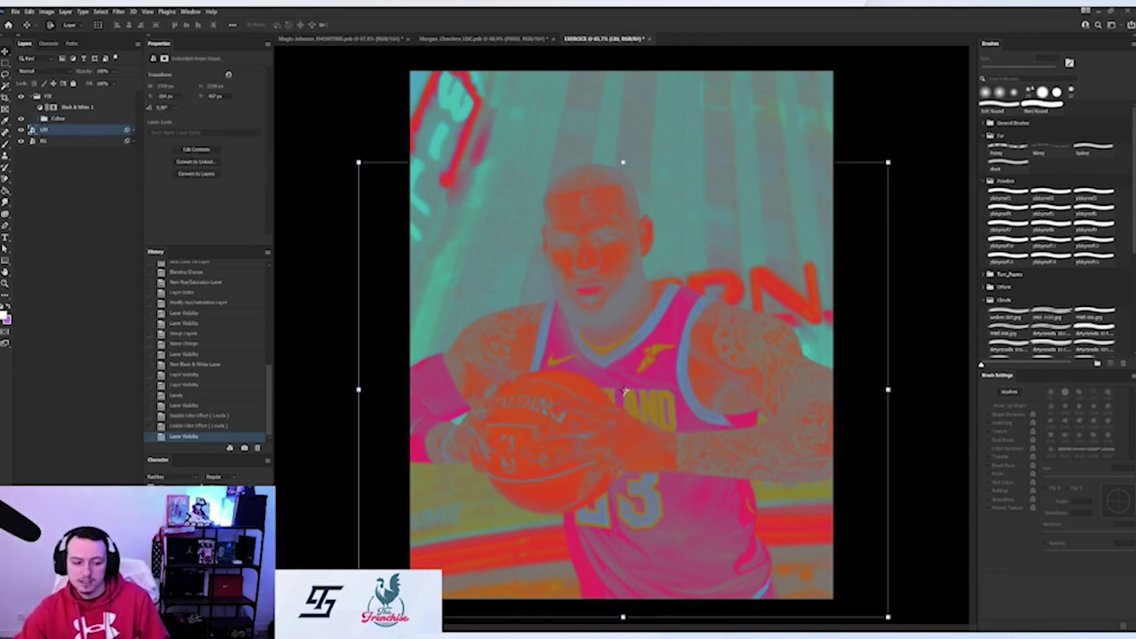
{"action": "left_click", "coordinate": [85, 625]}
{"action": "left_click", "coordinate": [109, 611]}
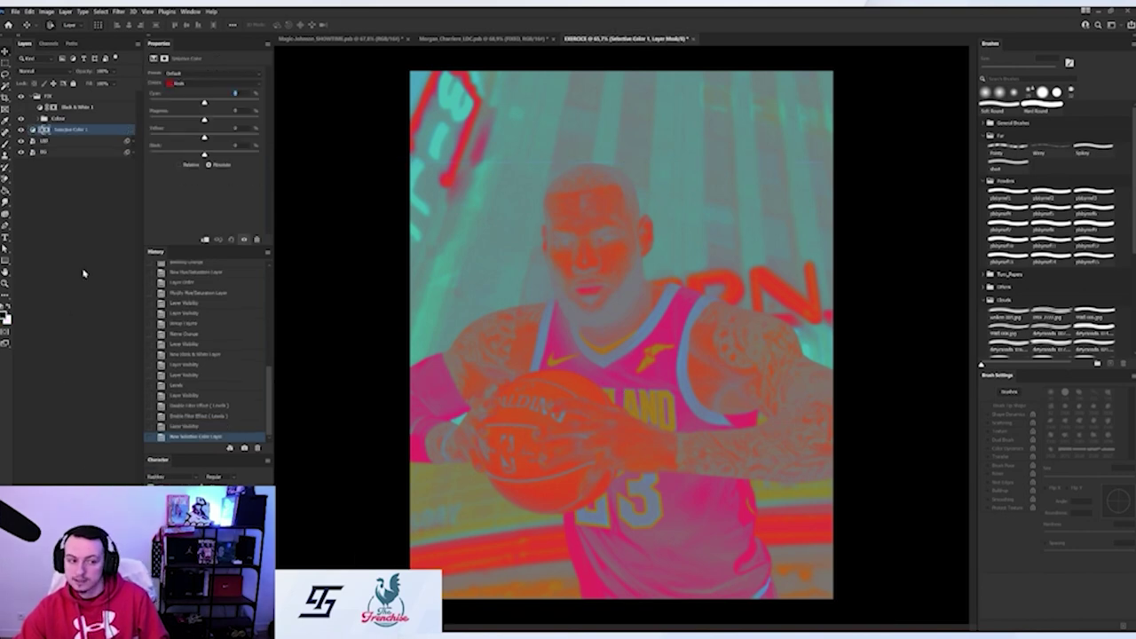
{"action": "left_click", "coordinate": [85, 131], "text": "alt"}
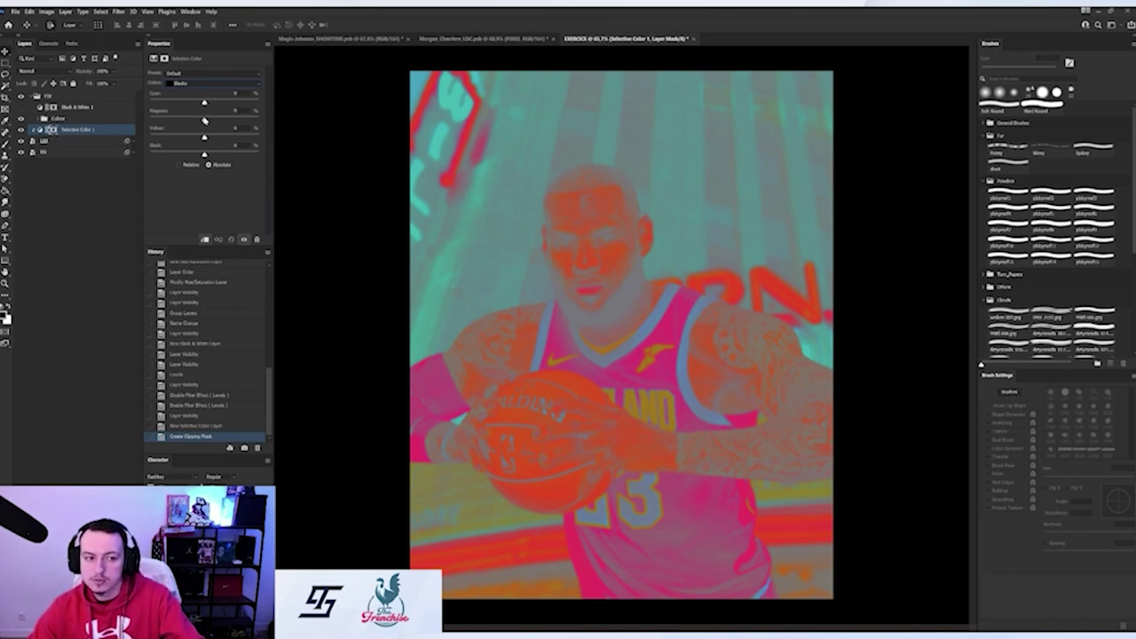
Try shifting magenta in the Selective Color layer's Blacks, reset it near zero, and raise cyan to about +9
{"action": "mouse_move", "coordinate": [204, 120]}
{"action": "left_mouse_down"}
{"action": "mouse_move", "coordinate": [175, 122]}
{"action": "mouse_move", "coordinate": [209, 121]}
{"action": "mouse_move", "coordinate": [191, 122]}
{"action": "left_mouse_up"}
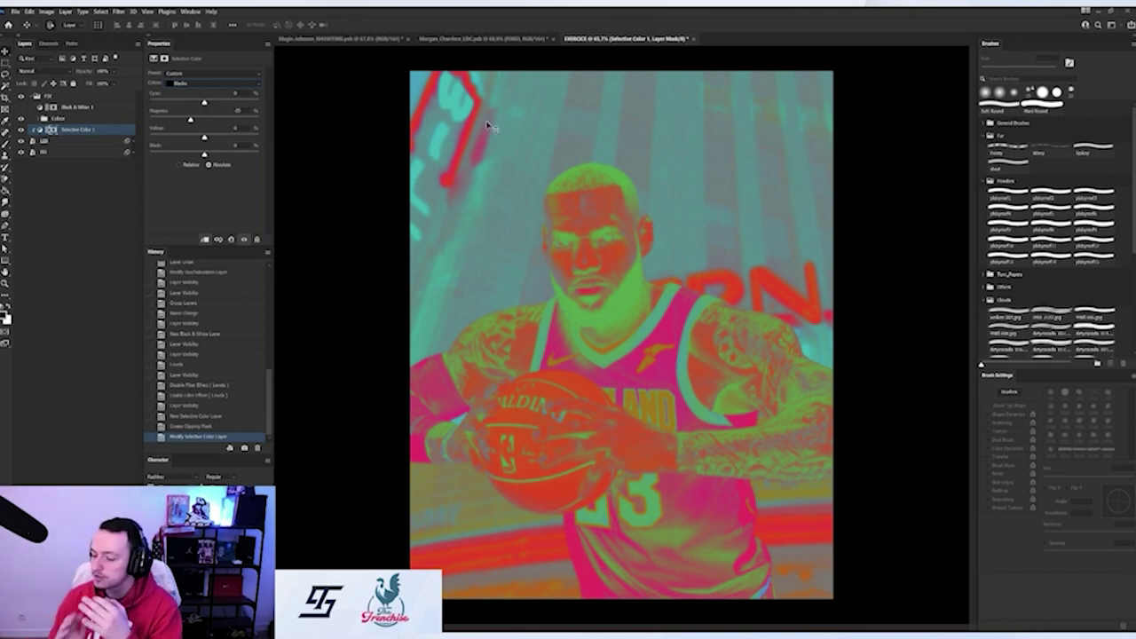
{"action": "left_click_drag", "start_coordinate": [190, 119], "coordinate": [206, 122]}
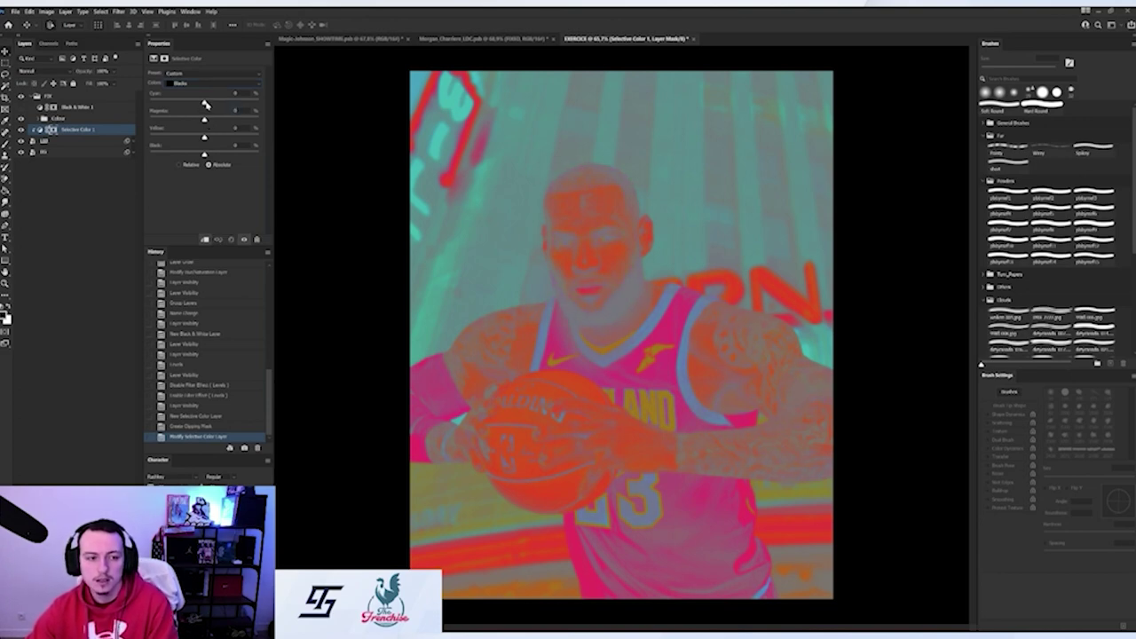
{"action": "mouse_move", "coordinate": [205, 103]}
{"action": "left_mouse_down"}
{"action": "mouse_move", "coordinate": [194, 106]}
{"action": "mouse_move", "coordinate": [210, 105]}
{"action": "left_mouse_up"}
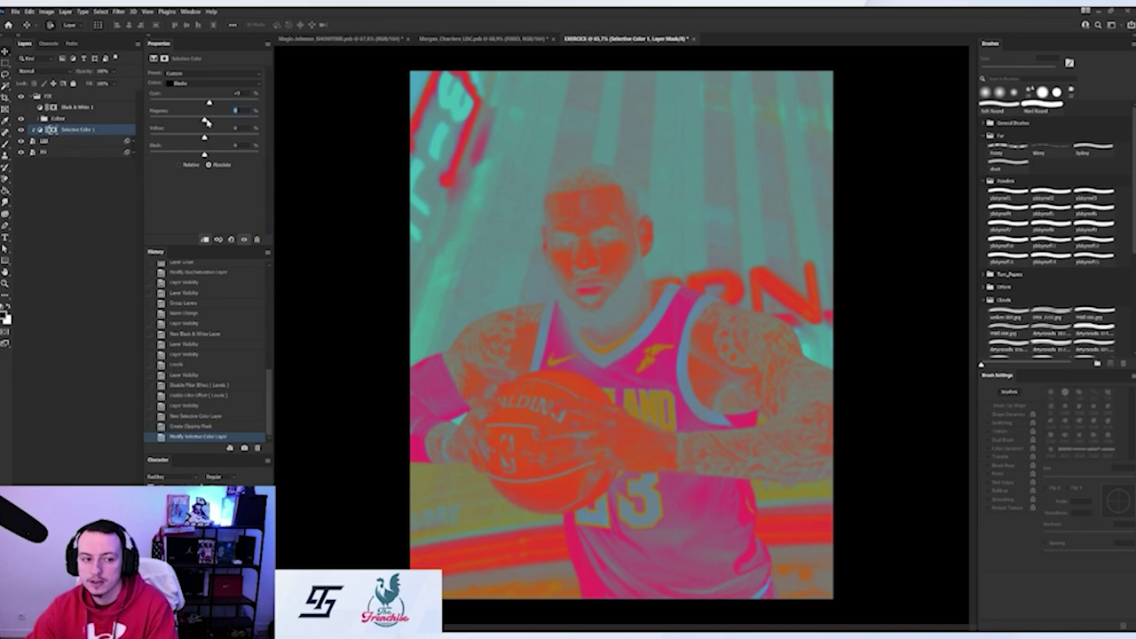
{"action": "mouse_move", "coordinate": [204, 120]}
{"action": "left_mouse_down"}
{"action": "mouse_move", "coordinate": [194, 122]}
{"action": "mouse_move", "coordinate": [204, 121]}
{"action": "left_mouse_up"}
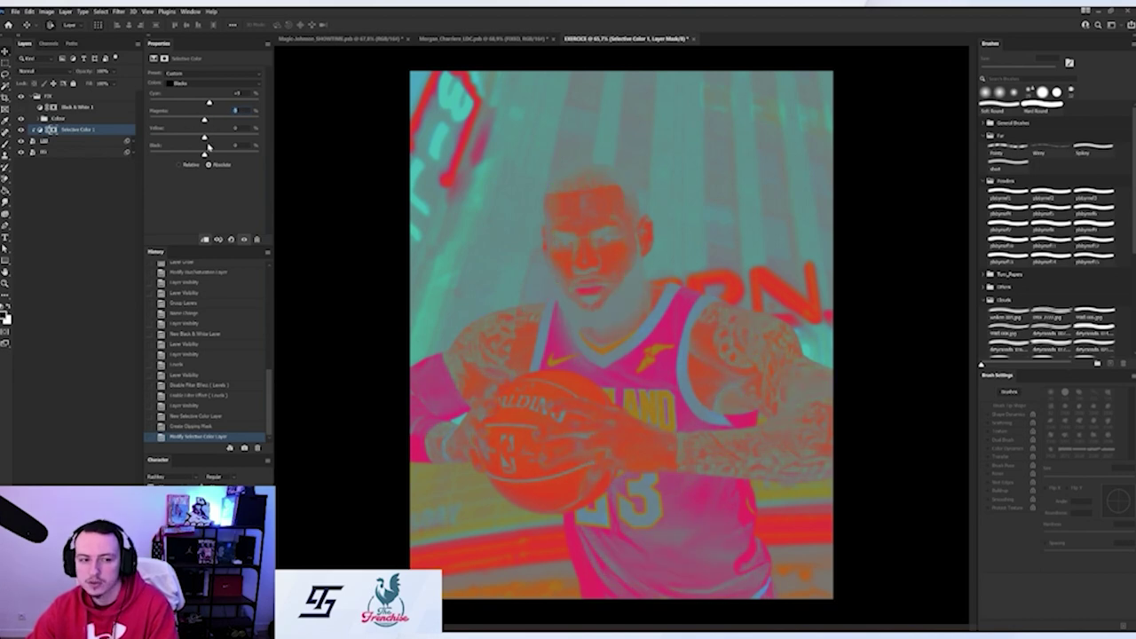
Fine-tune the cyan amount in the Selective Color layer's Neutrals range
{"action": "left_click", "coordinate": [205, 83]}
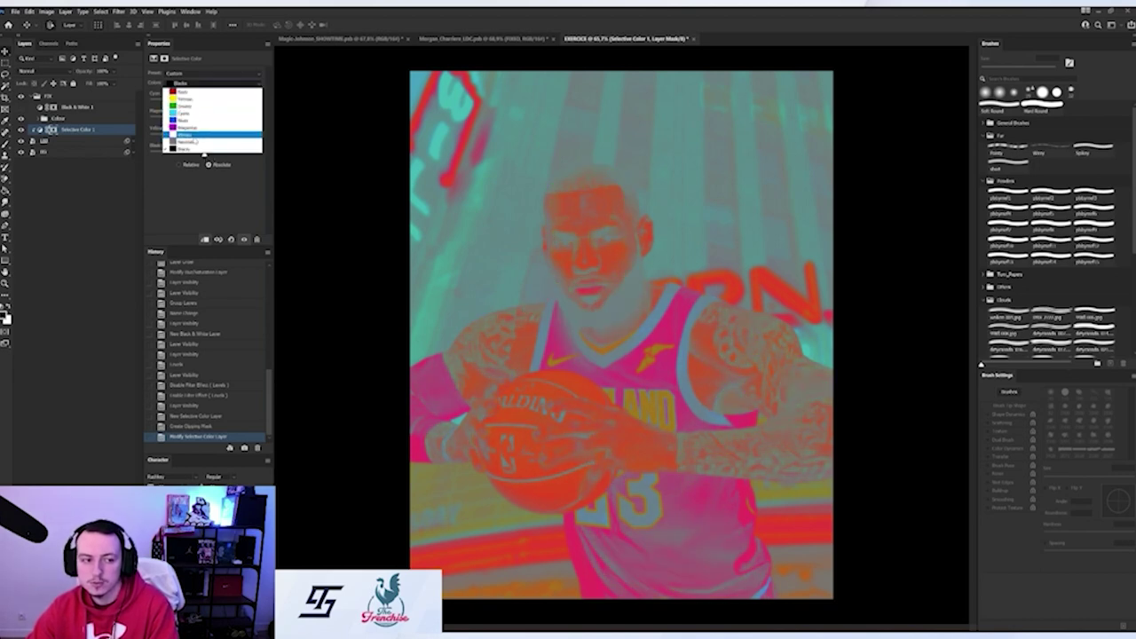
{"action": "left_click", "coordinate": [199, 147]}
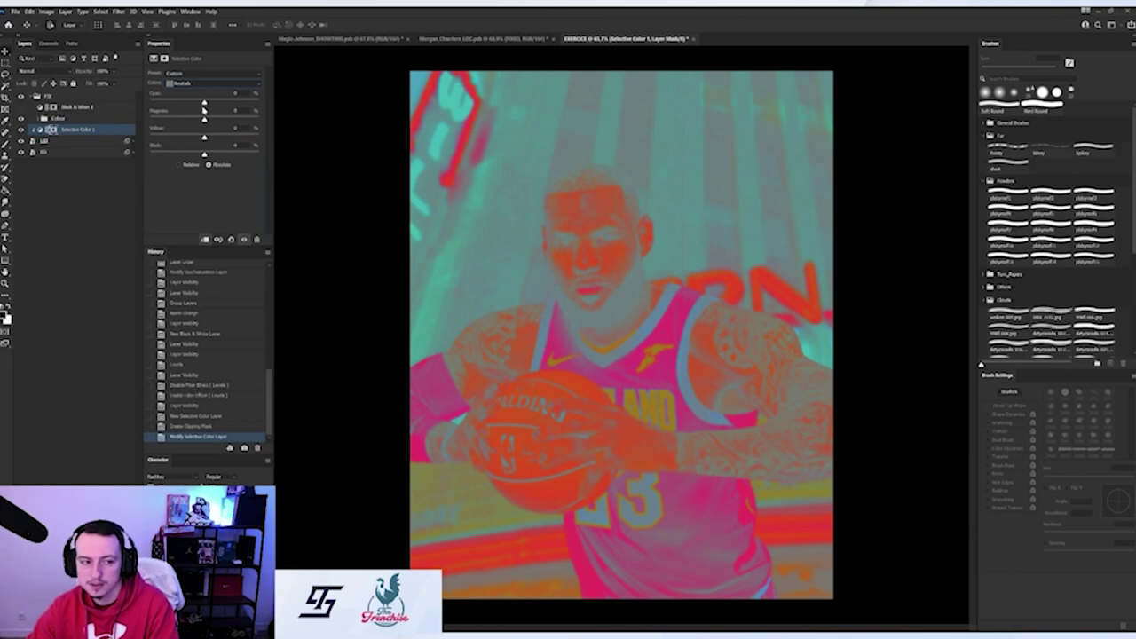
{"action": "mouse_move", "coordinate": [204, 105]}
{"action": "left_mouse_down"}
{"action": "mouse_move", "coordinate": [184, 105]}
{"action": "mouse_move", "coordinate": [208, 104]}
{"action": "left_mouse_up"}
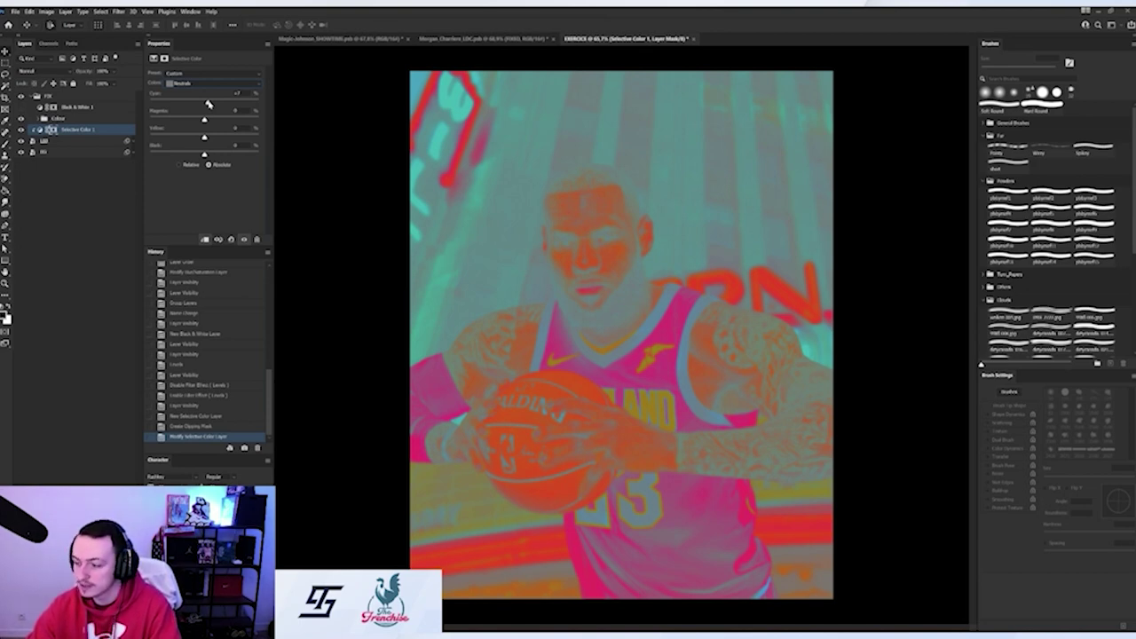
{"action": "left_click_drag", "start_coordinate": [207, 104], "coordinate": [200, 105]}
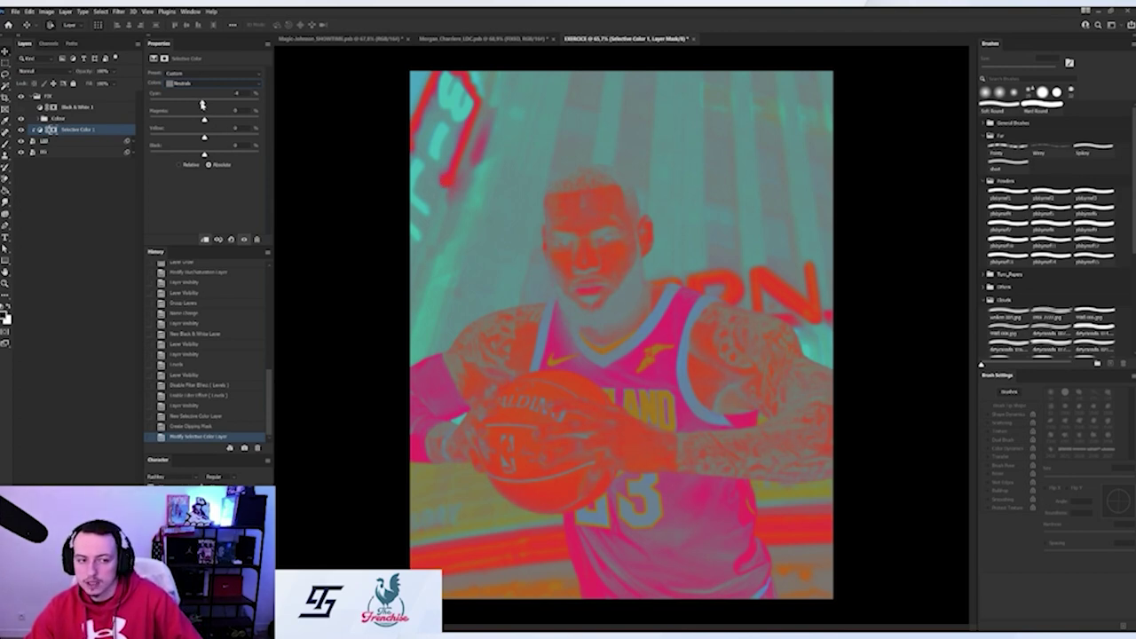
Raise Whites yellow to about +17, and set Magentas to cyan +4, magenta about -30 and yellow about +30
{"action": "left_click", "coordinate": [182, 82]}
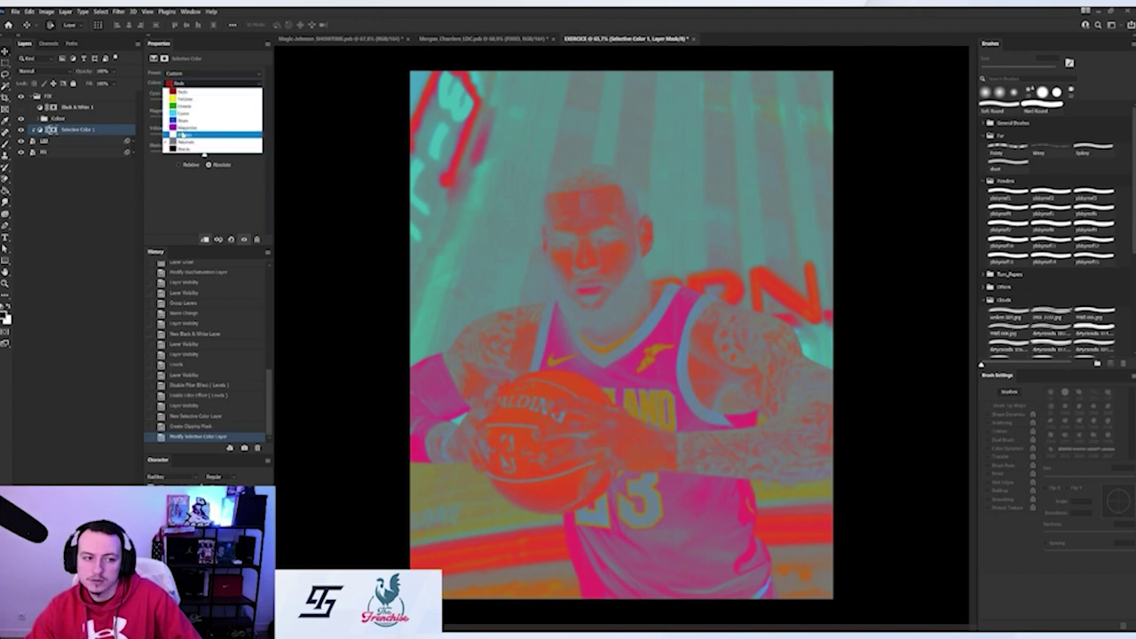
{"action": "left_click", "coordinate": [200, 134]}
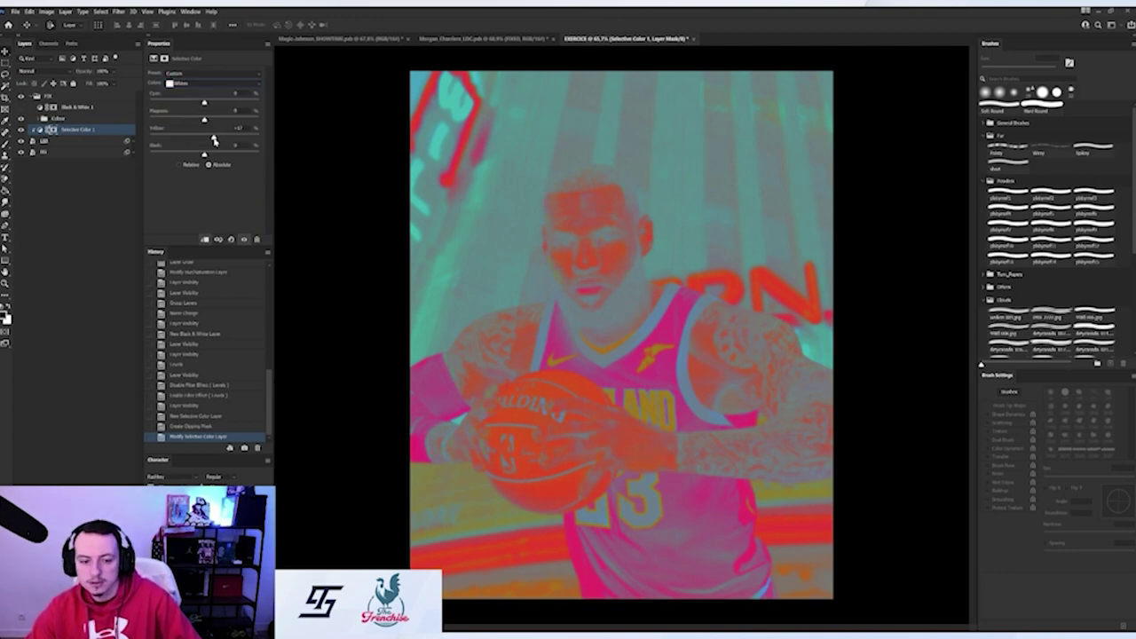
{"action": "left_click", "coordinate": [188, 84]}
{"action": "left_click", "coordinate": [200, 127]}
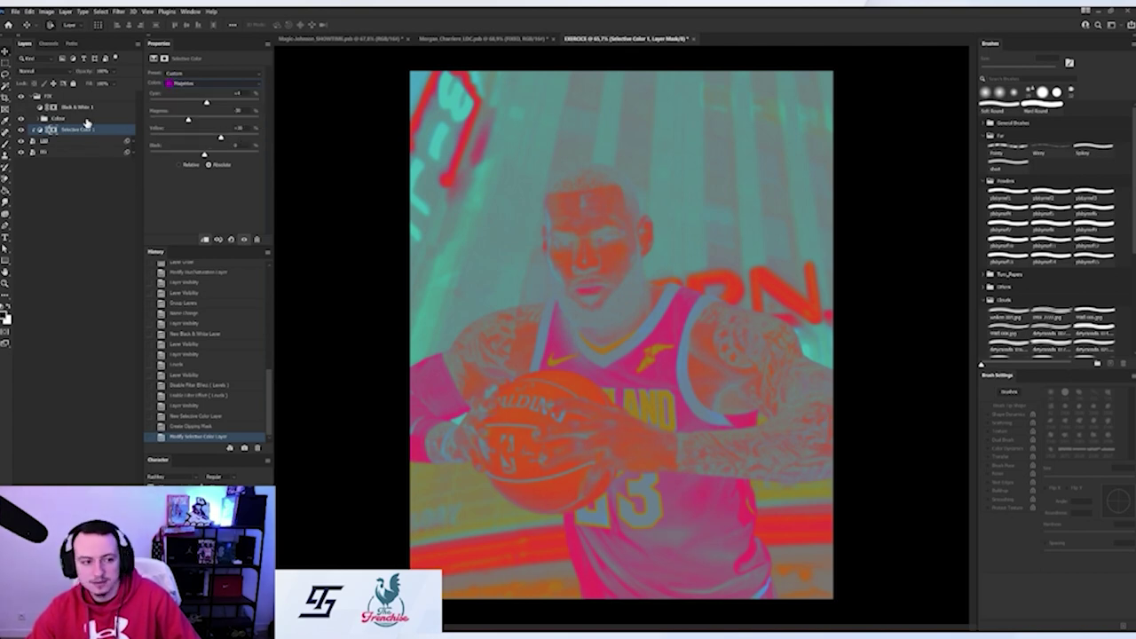
Hide the Colour group and compare the player with the Selective Color layer off and on
{"action": "left_click", "coordinate": [21, 119]}
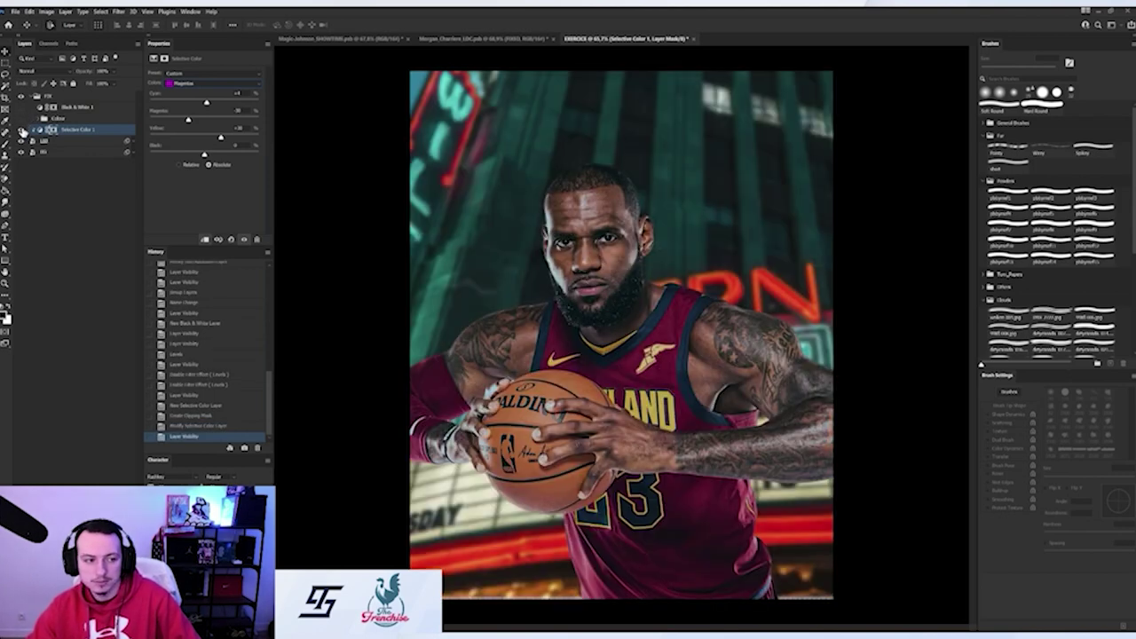
{"action": "left_click", "coordinate": [22, 130]}
{"action": "left_click", "coordinate": [22, 131]}
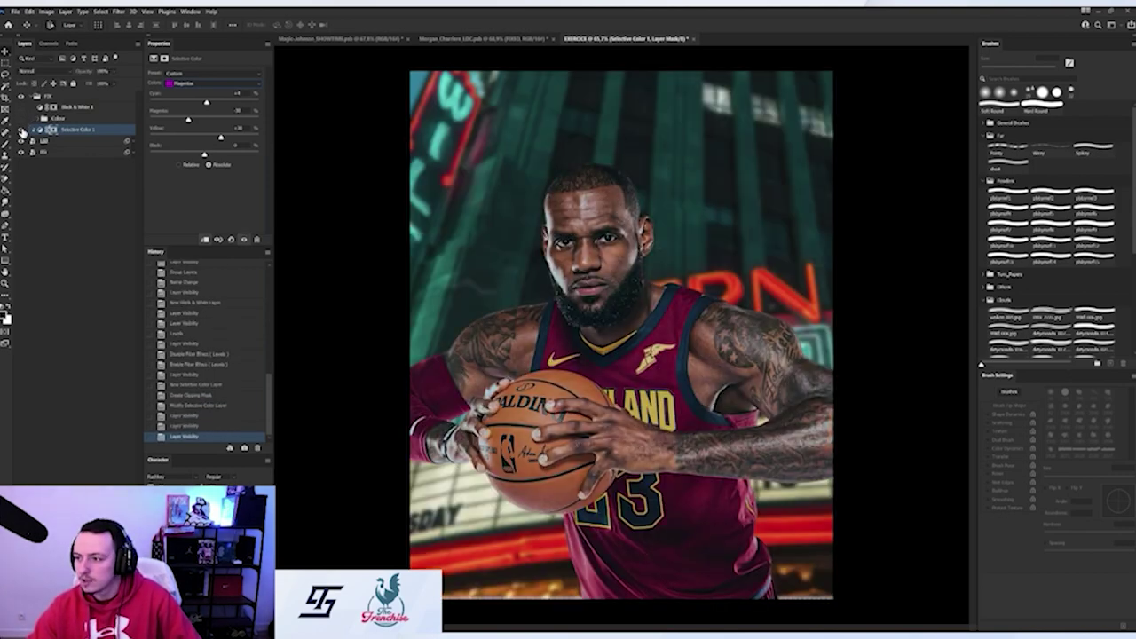
{"action": "left_click", "coordinate": [22, 131]}
{"action": "left_click", "coordinate": [22, 131]}
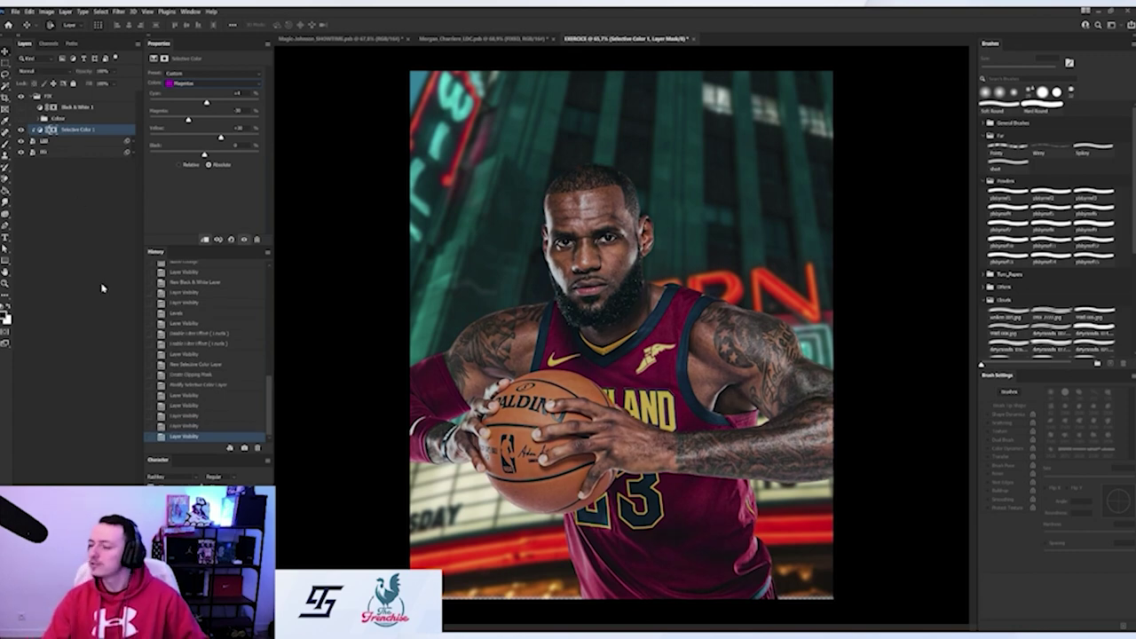
{"action": "left_click", "coordinate": [22, 131]}
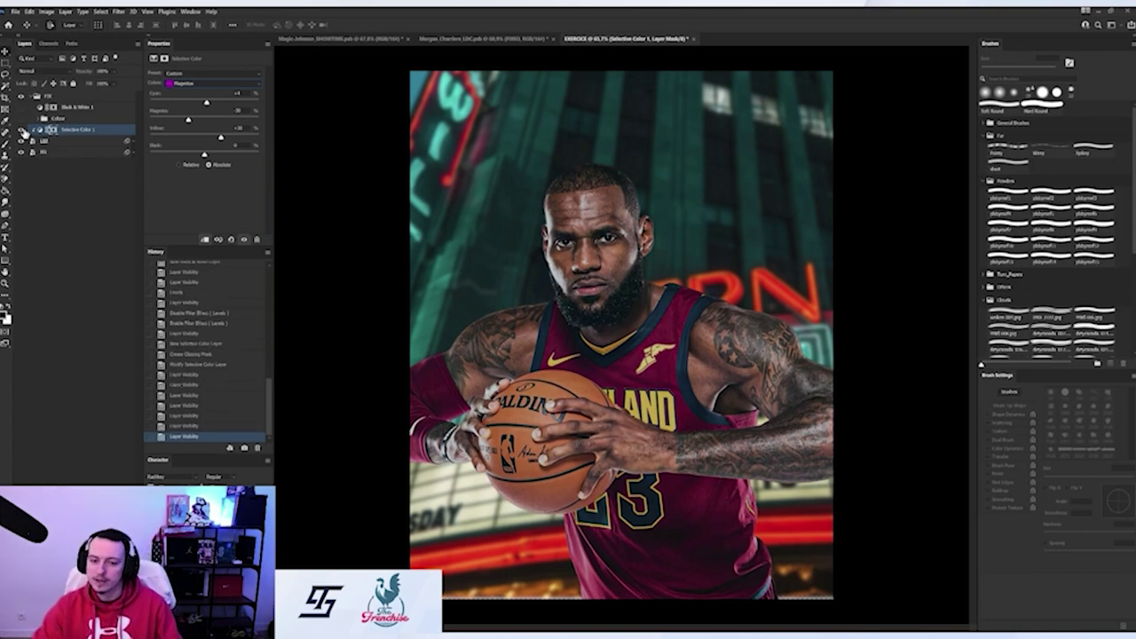
{"action": "left_click", "coordinate": [22, 130]}
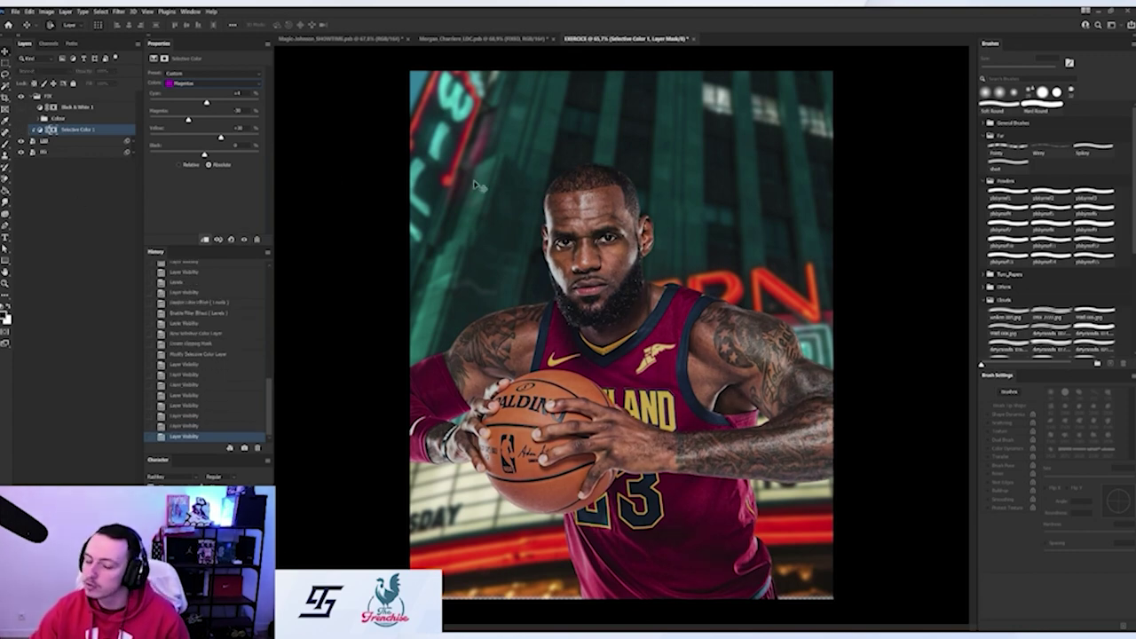
{"action": "left_click", "coordinate": [23, 131]}
{"action": "left_click", "coordinate": [23, 130]}
{"action": "left_click", "coordinate": [23, 131]}
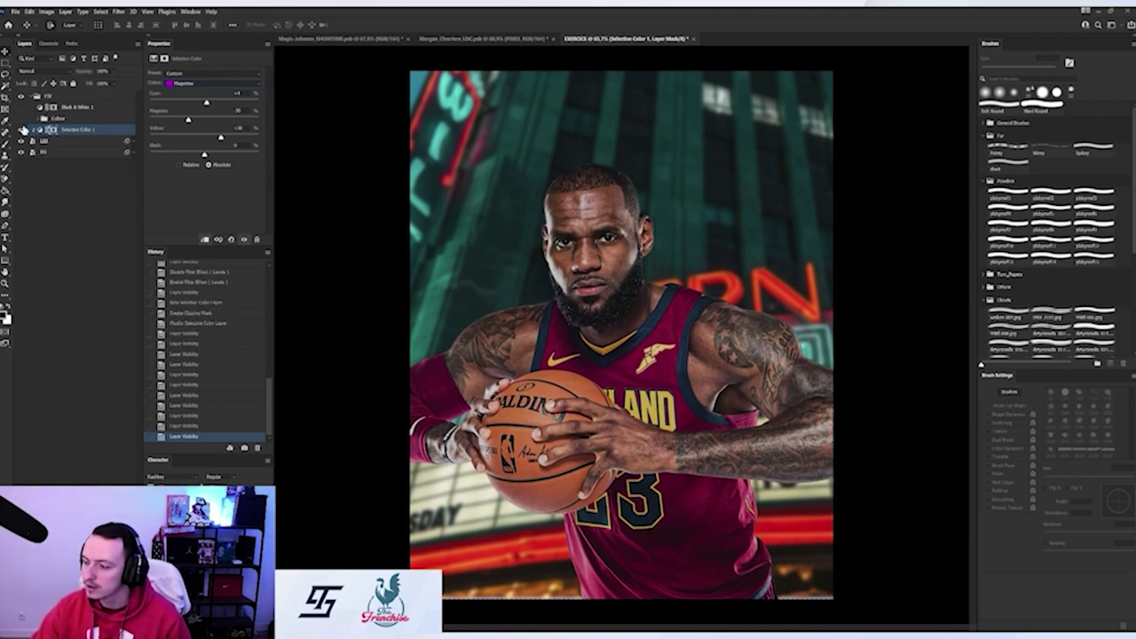
{"action": "left_click", "coordinate": [23, 130]}
{"action": "left_click", "coordinate": [23, 131]}
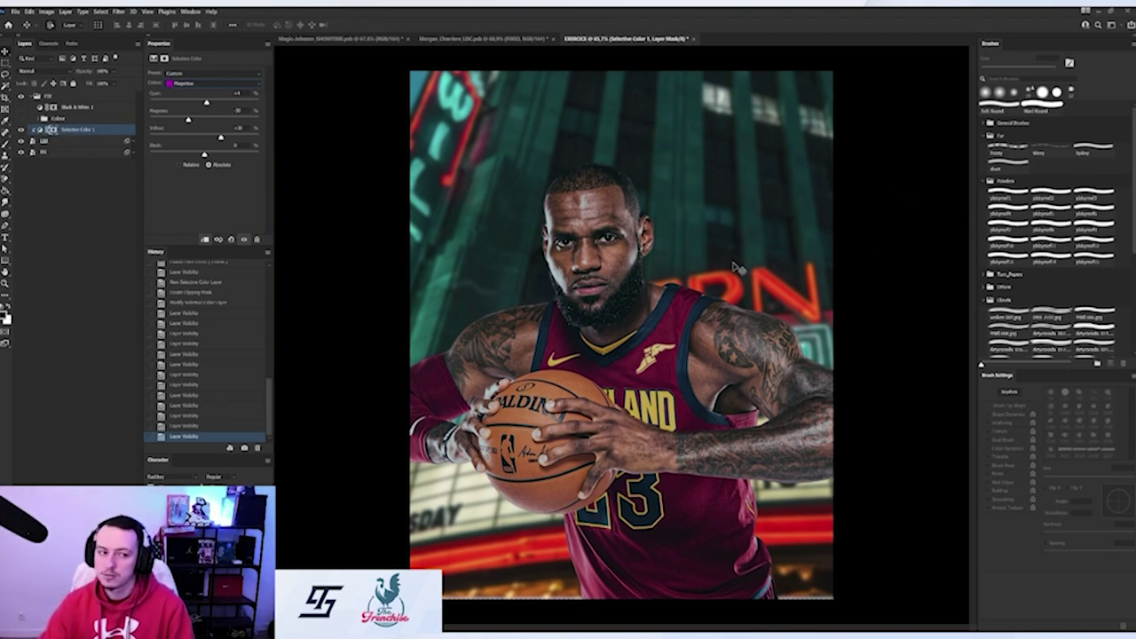
Delete the FIX group of check layers and start recording a new action named "Colours - Fixed"
{"action": "left_click", "coordinate": [61, 119]}
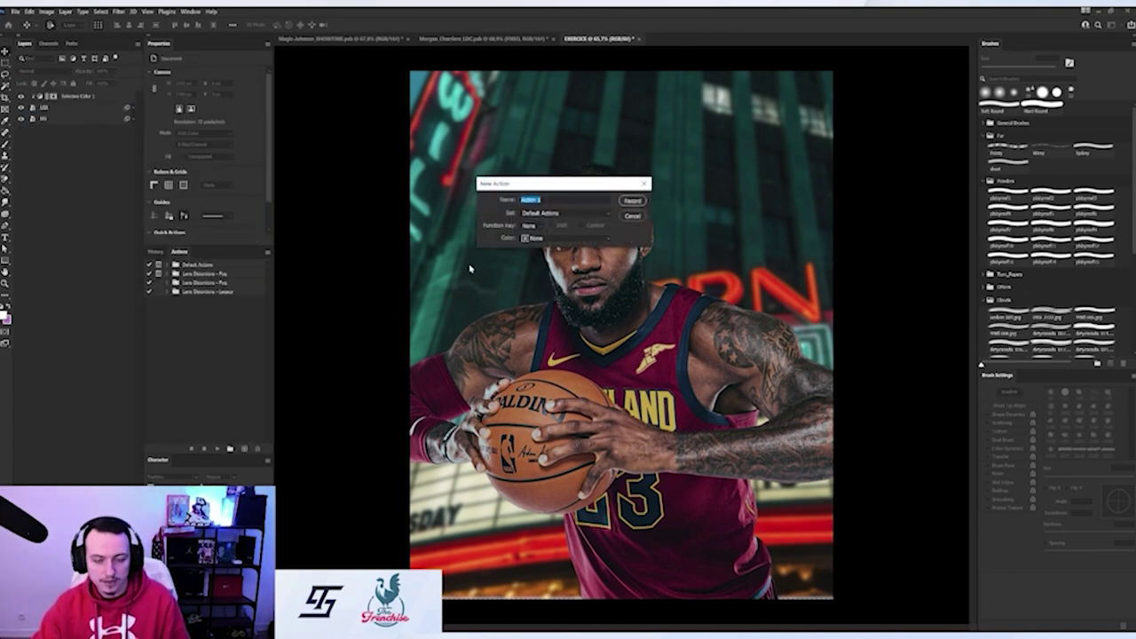
{"action": "type", "text": "Colours - Fred"}
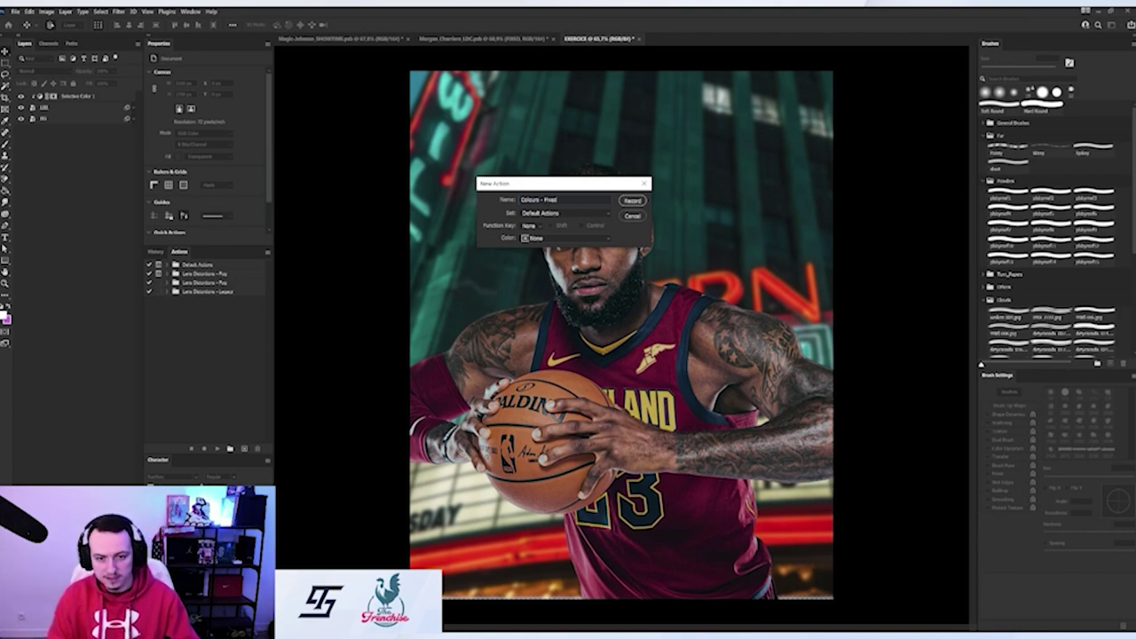
{"action": "key", "text": "Return"}
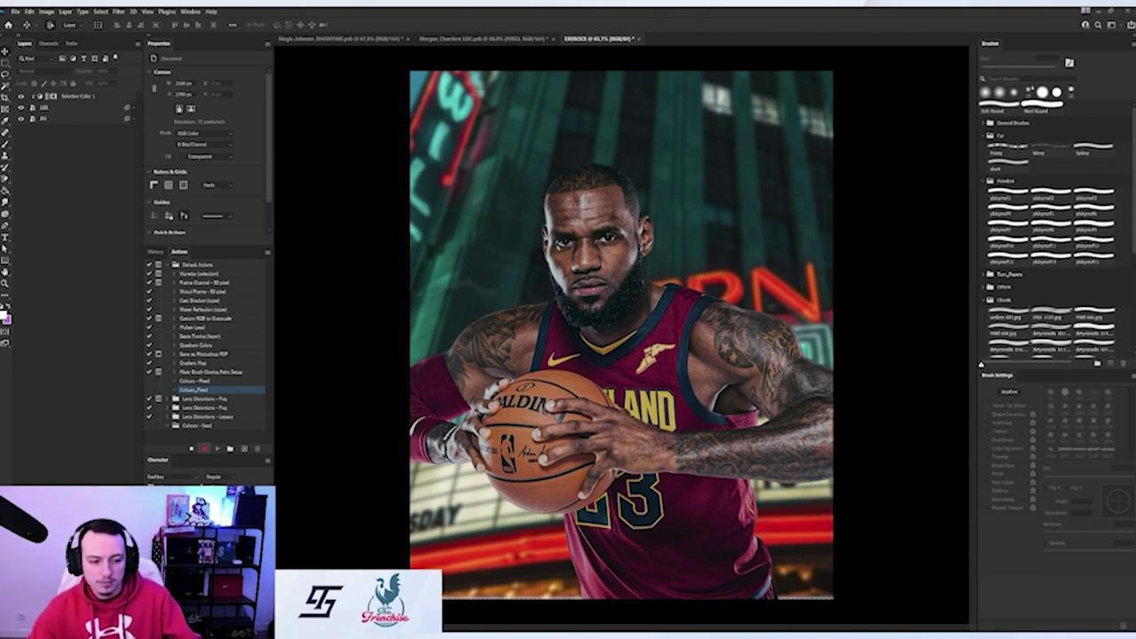
Record adding a Solid Color fill layer in grey at 50% brightness and check the action's recorded fill settings
{"action": "left_click", "coordinate": [82, 625]}
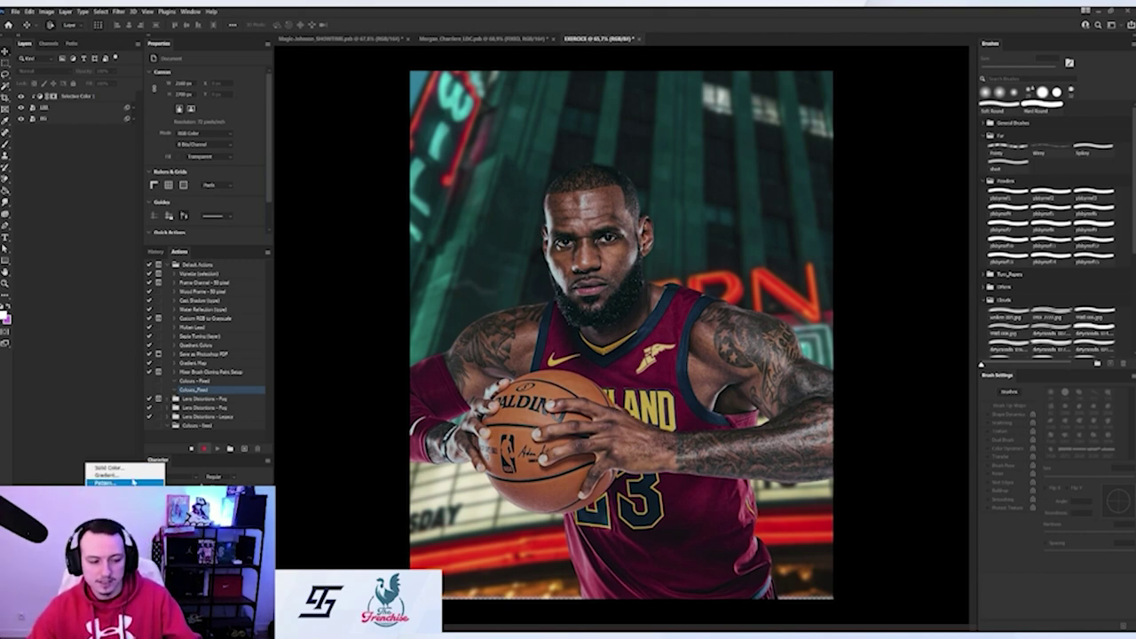
{"action": "left_click", "coordinate": [127, 468]}
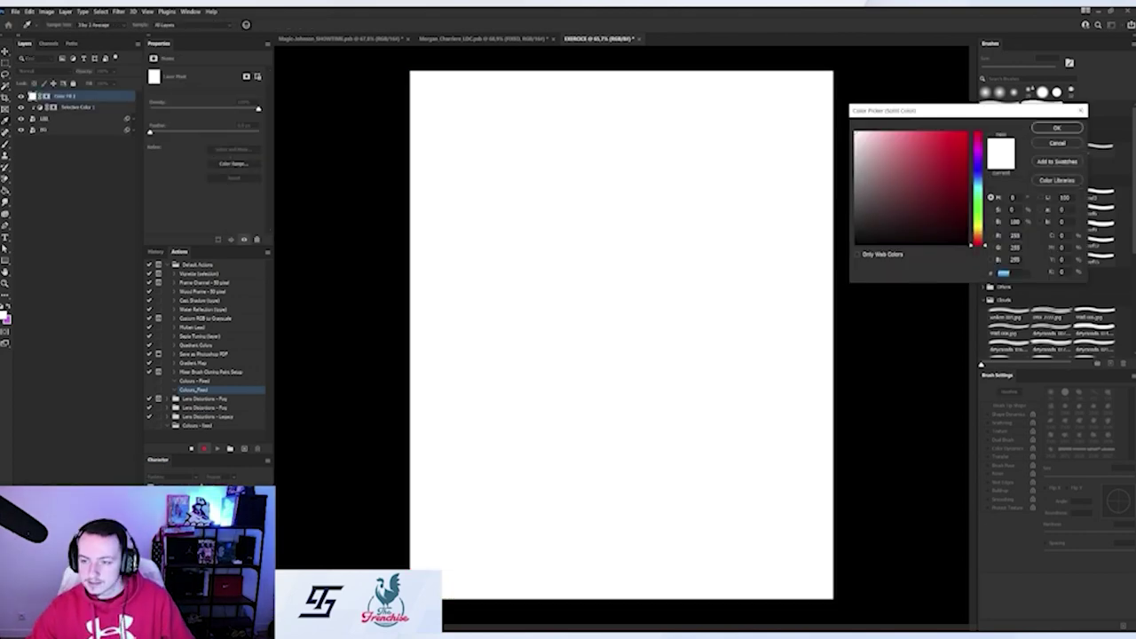
{"action": "left_click_drag", "start_coordinate": [1022, 222], "coordinate": [968, 212]}
{"action": "type", "text": "50"}
{"action": "key", "text": "Return"}
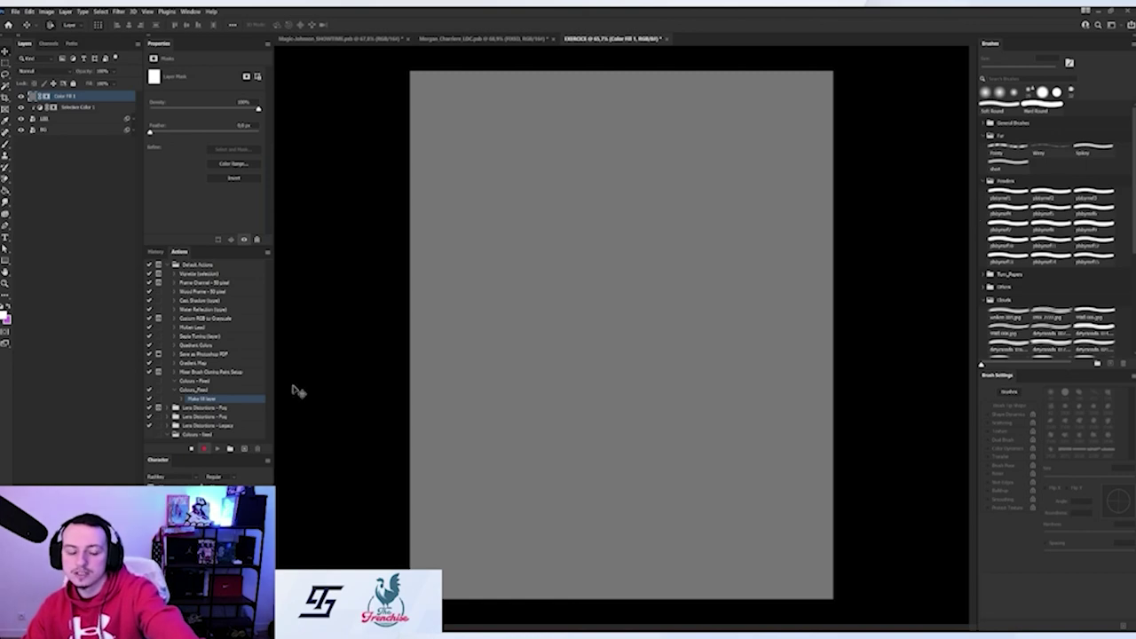
{"action": "left_click", "coordinate": [182, 399]}
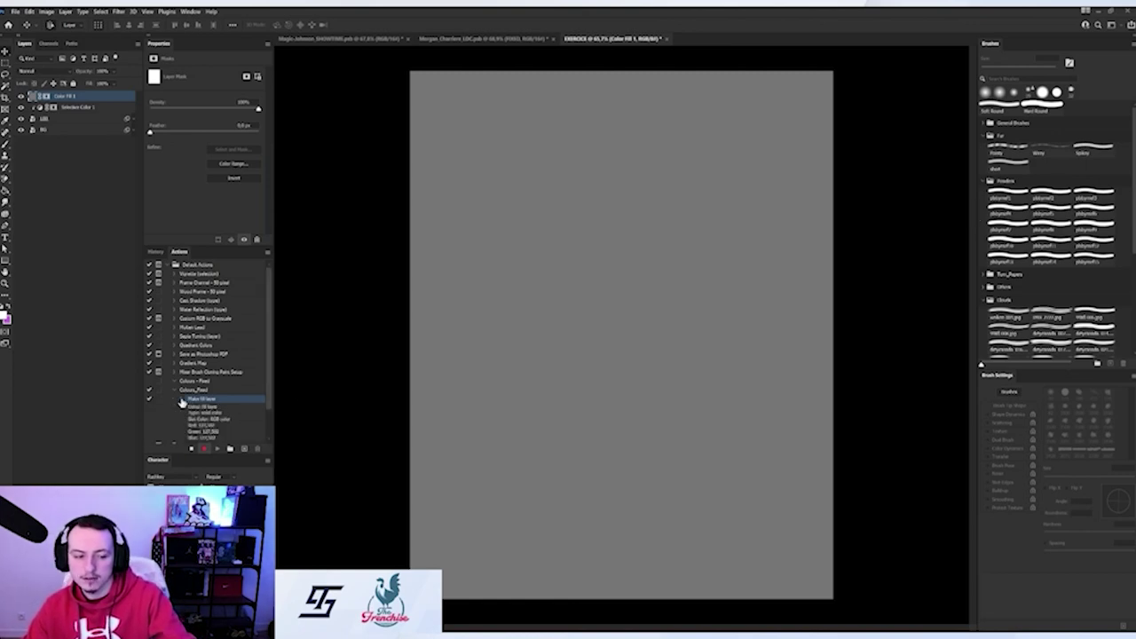
{"action": "scroll", "coordinate": [213, 408], "scroll_direction": "down", "scroll_amount": 2}
{"action": "left_click", "coordinate": [183, 381]}
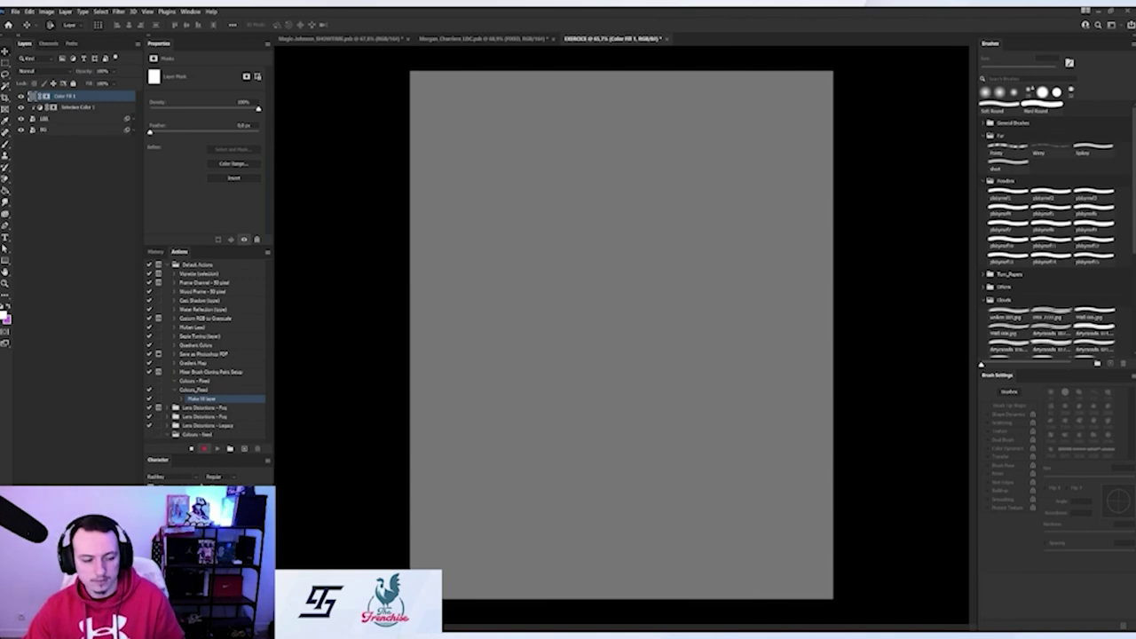
Set the grey fill layer's blending mode to Luminosity
{"action": "left_click", "coordinate": [86, 626]}
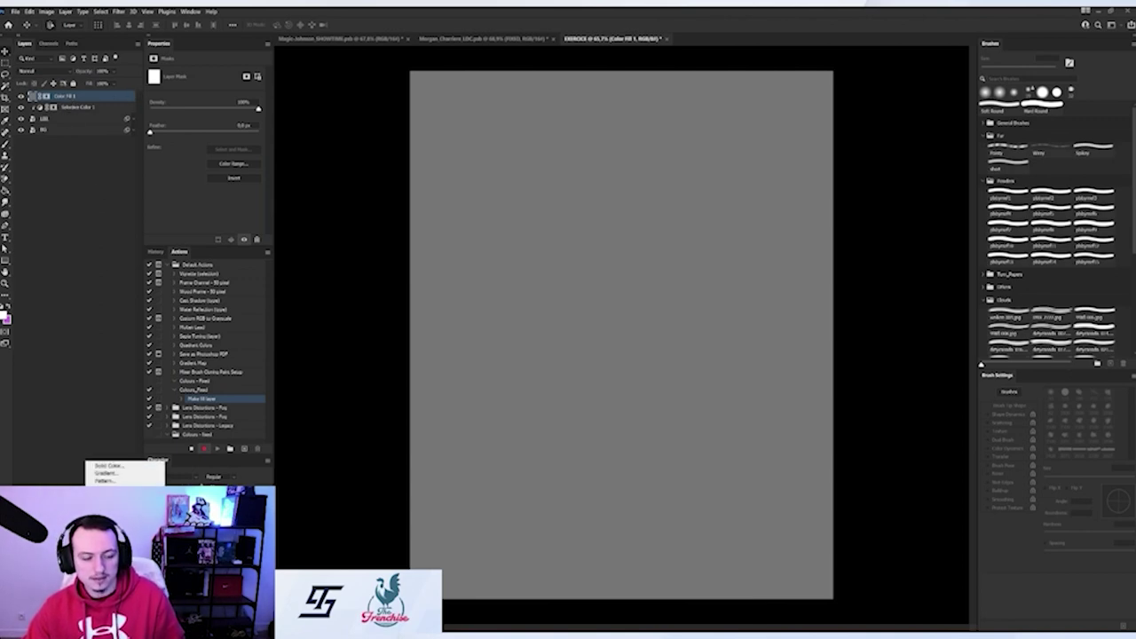
{"action": "left_click", "coordinate": [62, 71]}
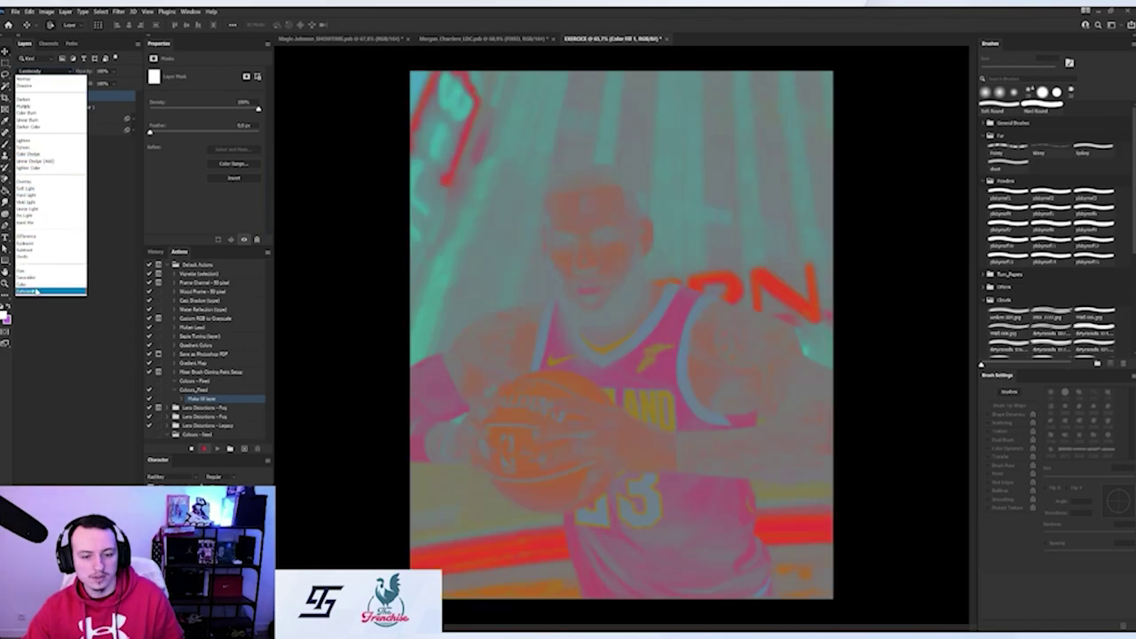
{"action": "left_click", "coordinate": [28, 290]}
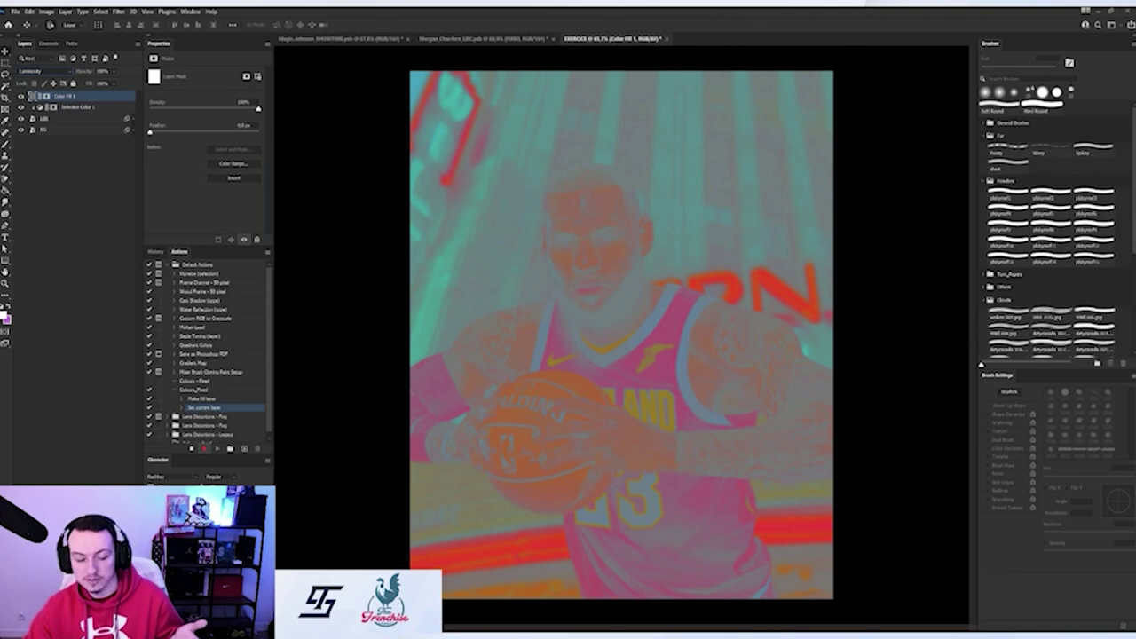
Add a Hue/Saturation adjustment layer above the grey fill with saturation raised to about +66
{"action": "left_click", "coordinate": [83, 626]}
{"action": "left_click", "coordinate": [106, 540]}
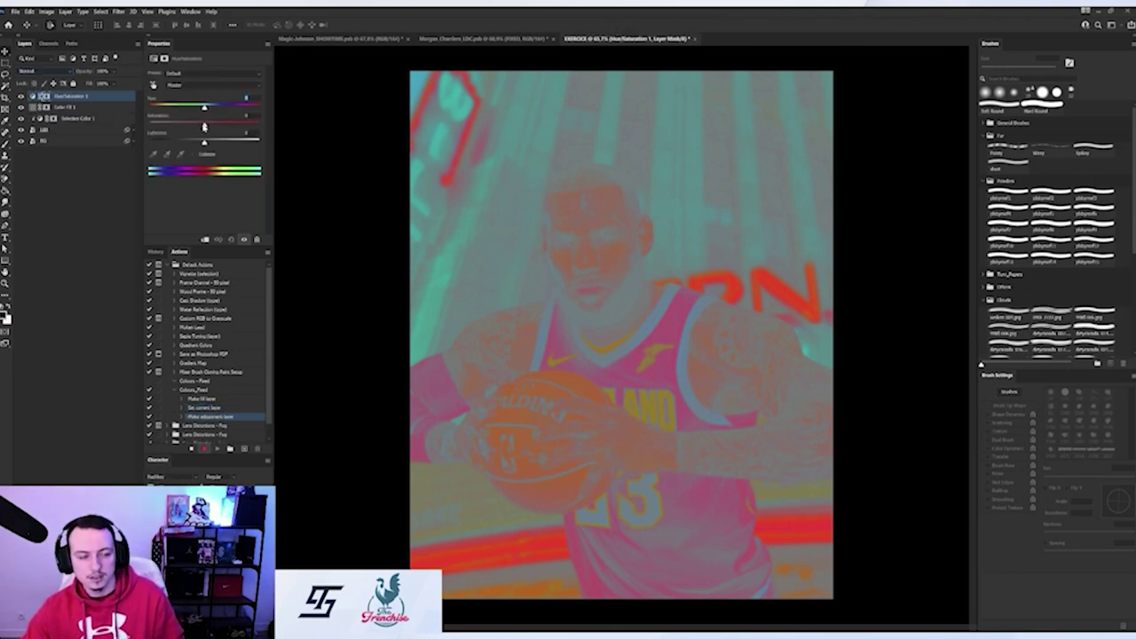
{"action": "left_click_drag", "start_coordinate": [204, 125], "coordinate": [241, 131]}
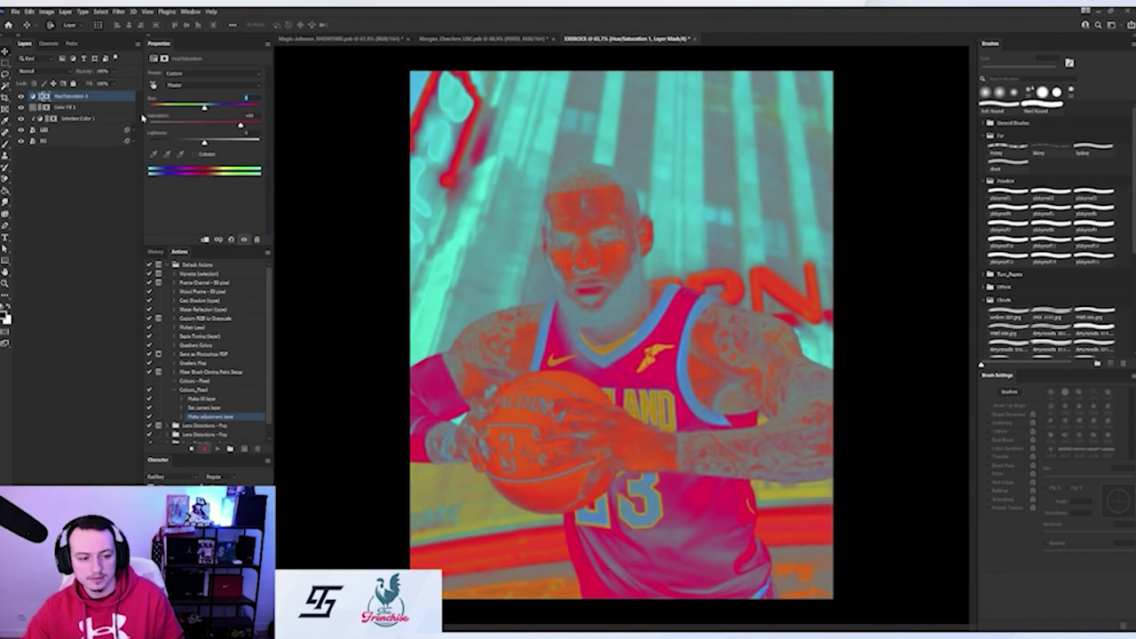
Move the Hue/Saturation layer beneath the grey fill layer and group the two layers under the name "Colours"
{"action": "left_click_drag", "start_coordinate": [94, 98], "coordinate": [86, 110]}
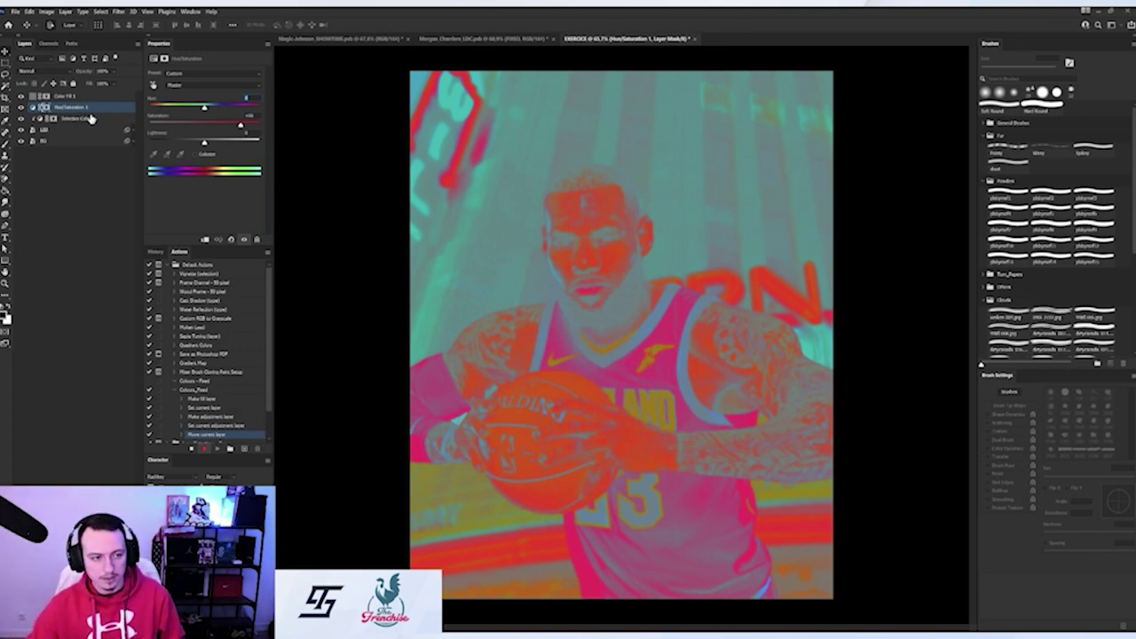
{"action": "left_click", "coordinate": [81, 98], "text": "shift"}
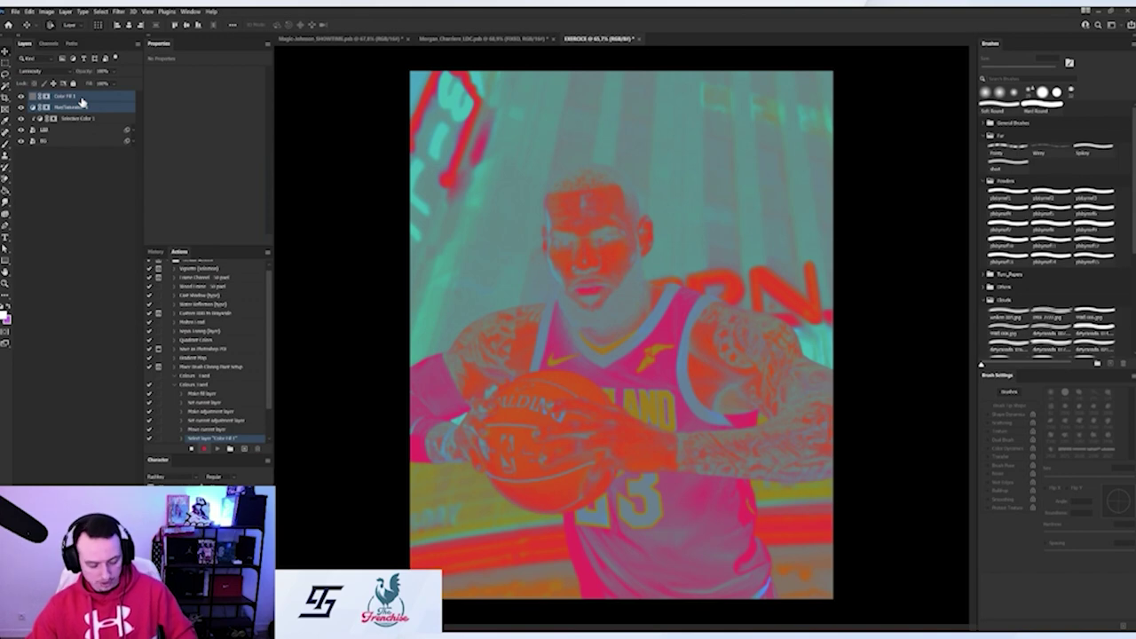
{"action": "key", "text": "ctrl+g"}
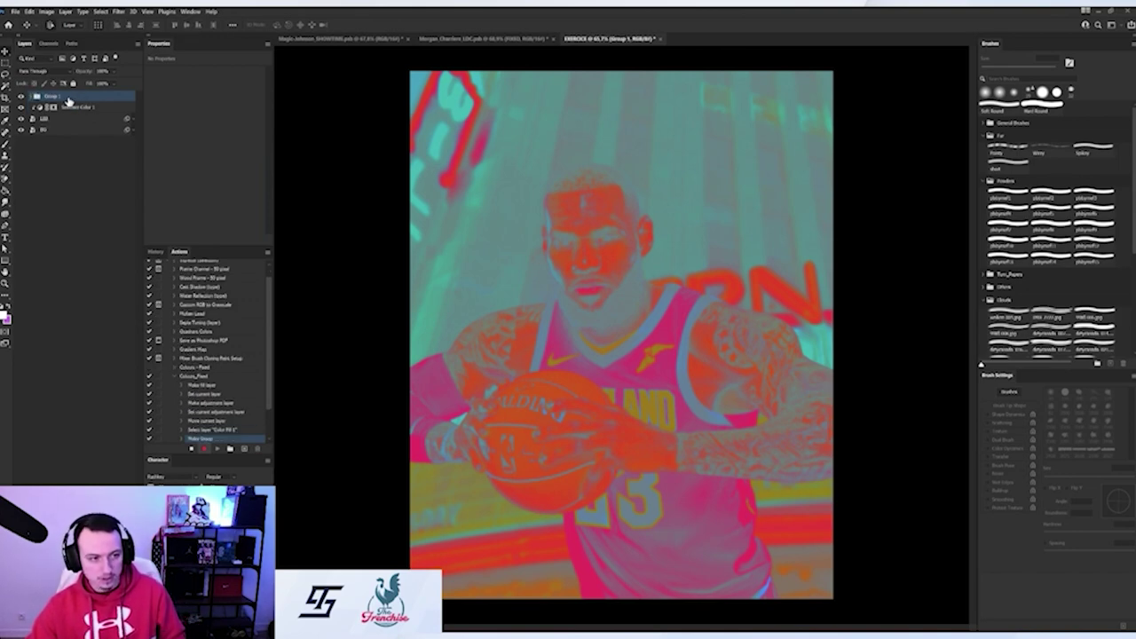
{"action": "double_click", "coordinate": [53, 96]}
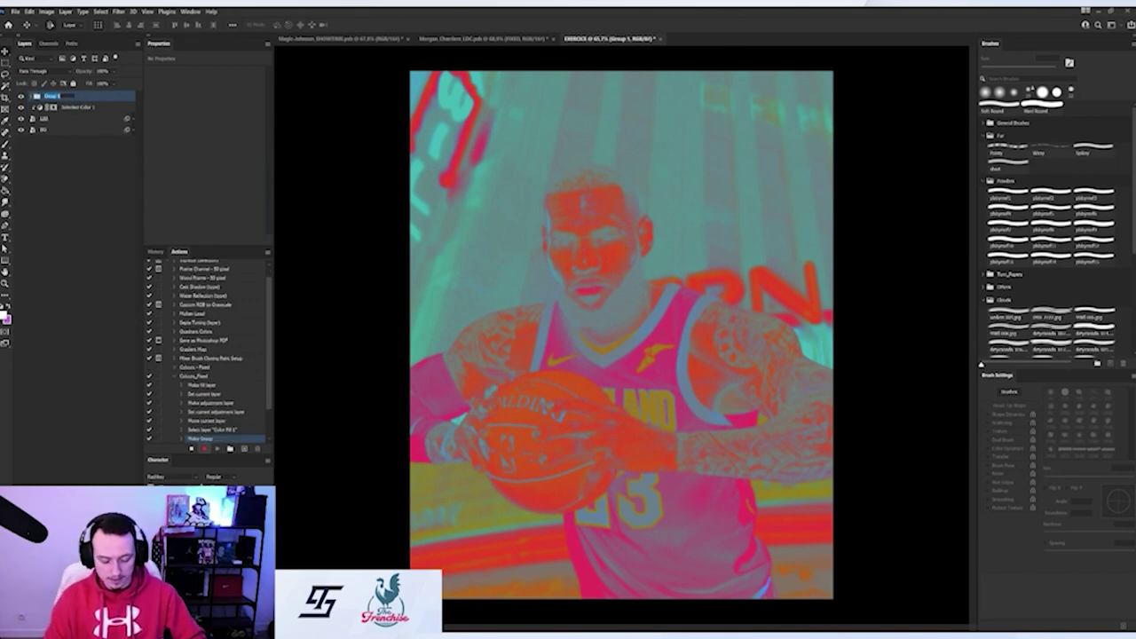
{"action": "type", "text": "Colours"}
{"action": "key", "text": "Return"}
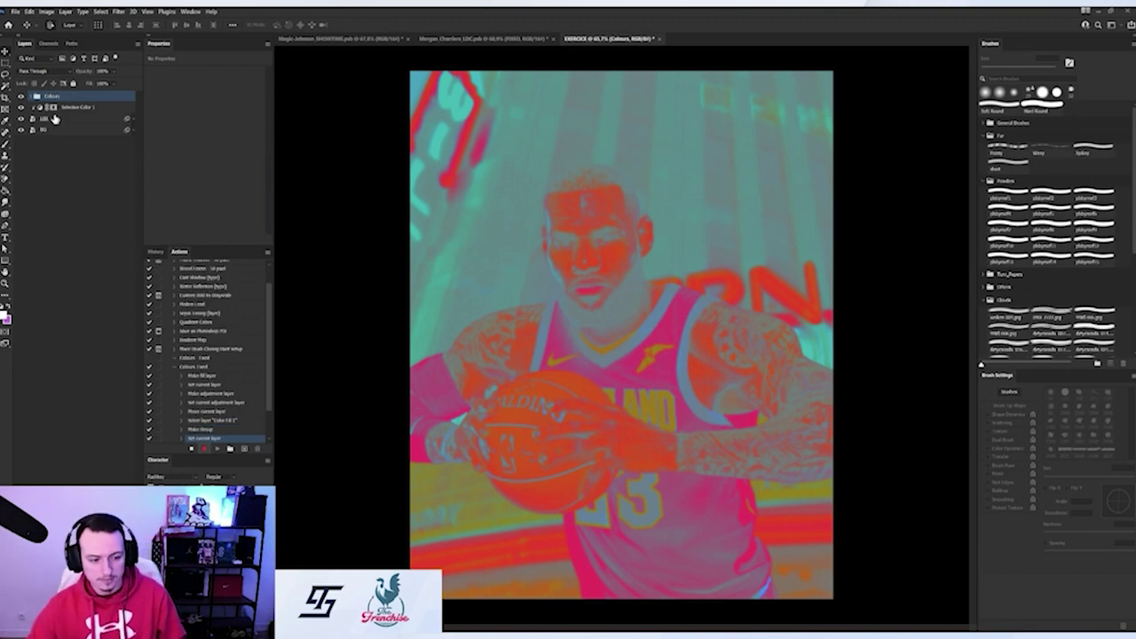
Add a Black & White adjustment layer above the Colours group
{"action": "scroll", "coordinate": [228, 388], "scroll_direction": "down", "scroll_amount": 4}
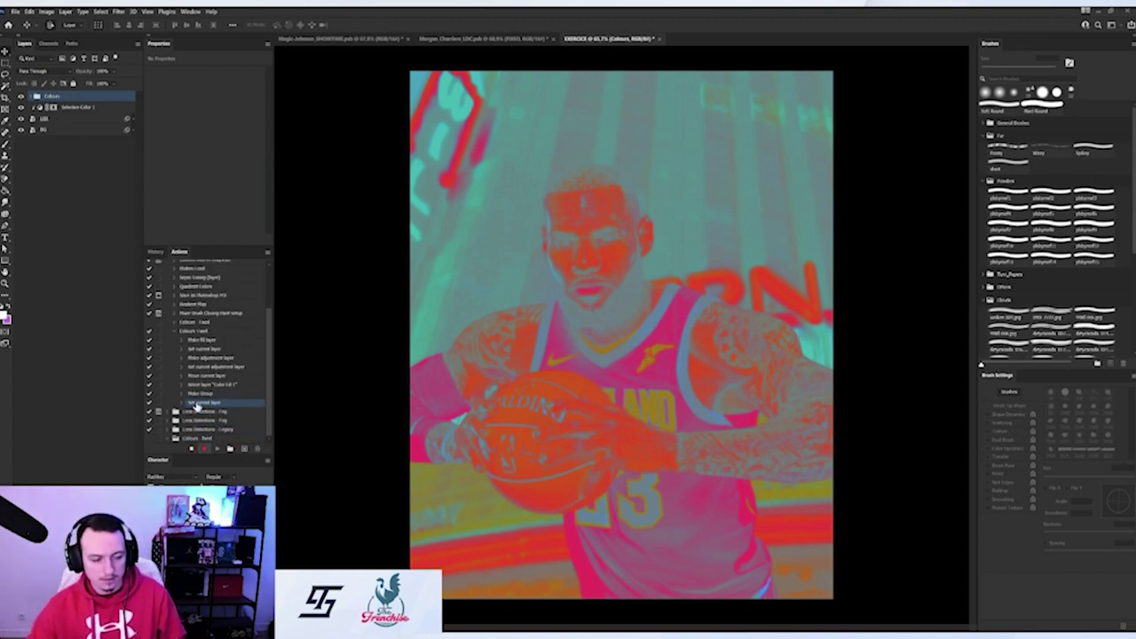
{"action": "left_click", "coordinate": [182, 404]}
{"action": "left_click", "coordinate": [182, 405]}
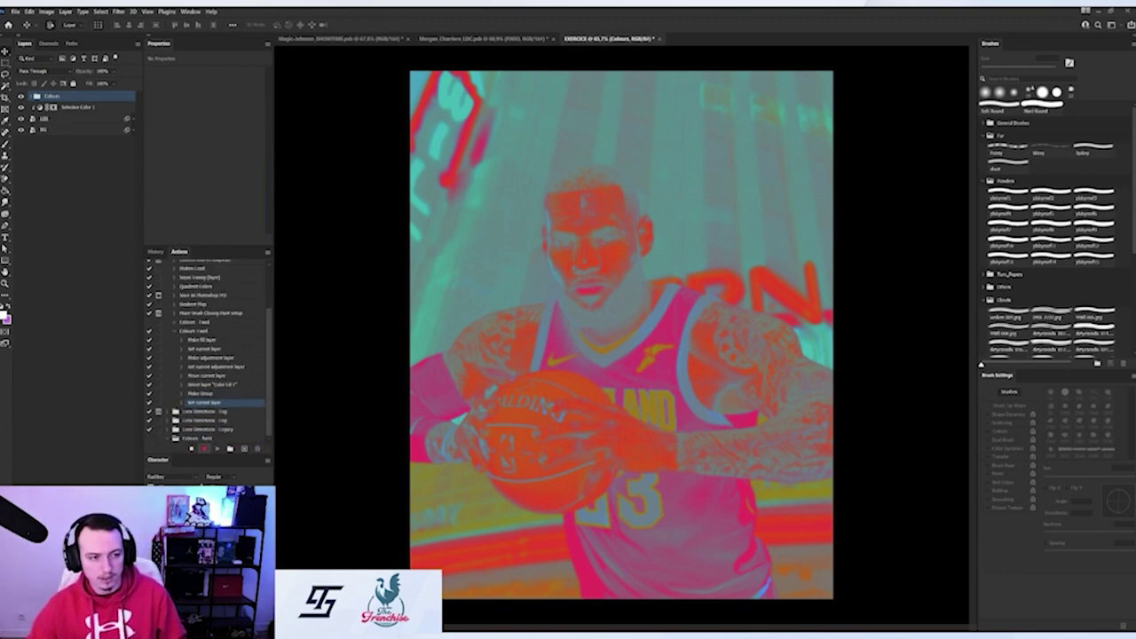
{"action": "left_click", "coordinate": [87, 627]}
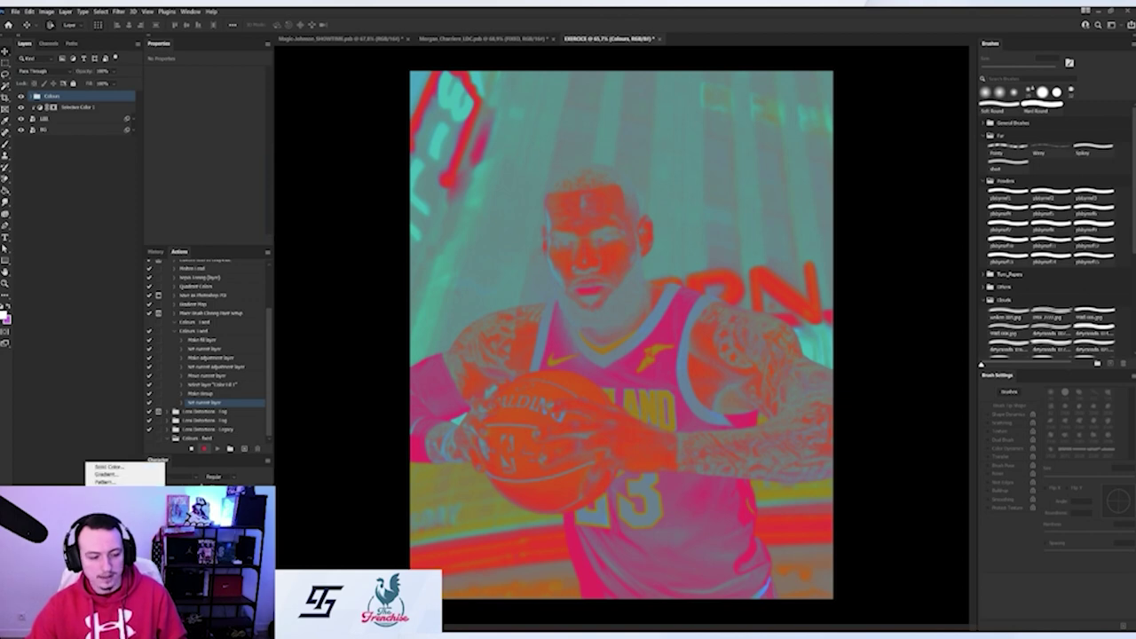
{"action": "left_click", "coordinate": [110, 549]}
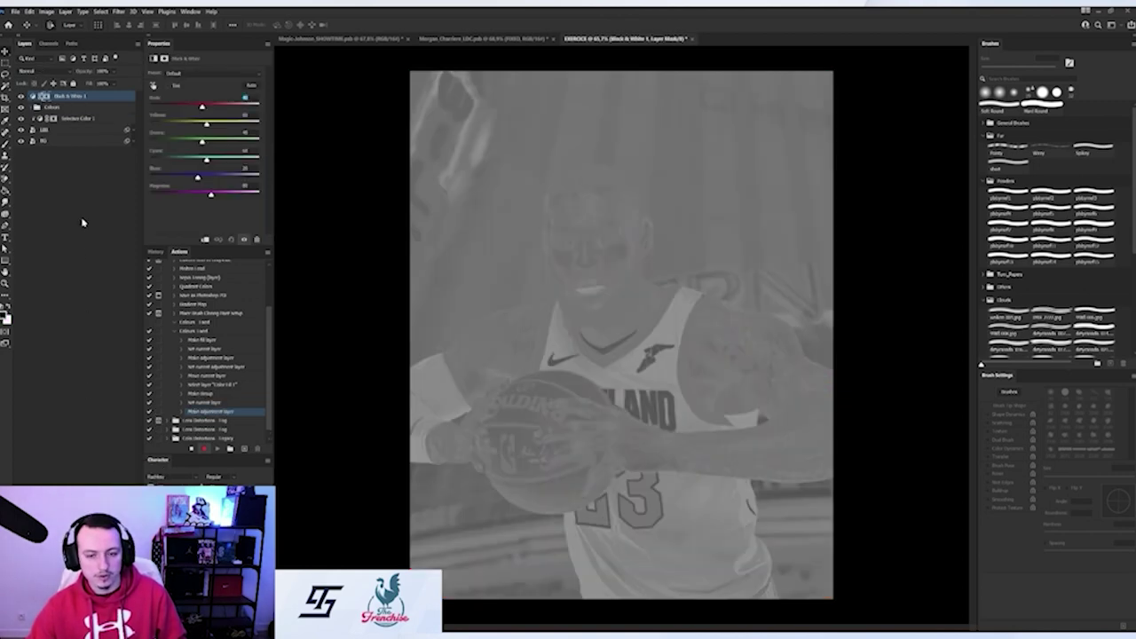
Group the Black & White layer with the Colours group as "FIX" and stop recording the action
{"action": "left_click", "coordinate": [69, 108], "text": "shift"}
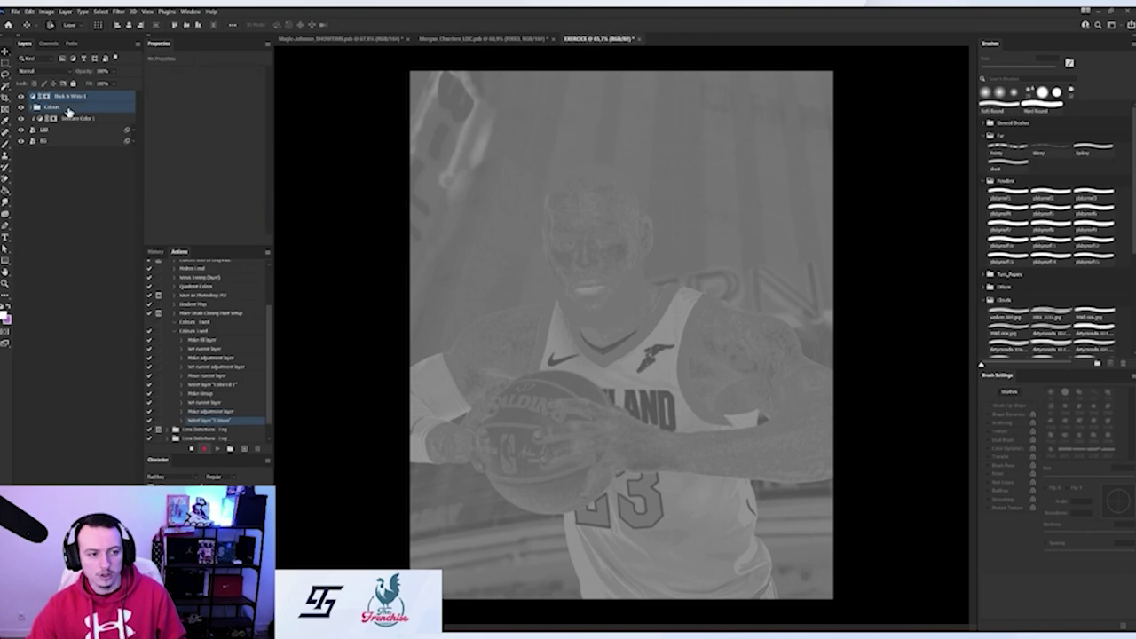
{"action": "key", "text": "ctrl+g"}
{"action": "double_click", "coordinate": [51, 96]}
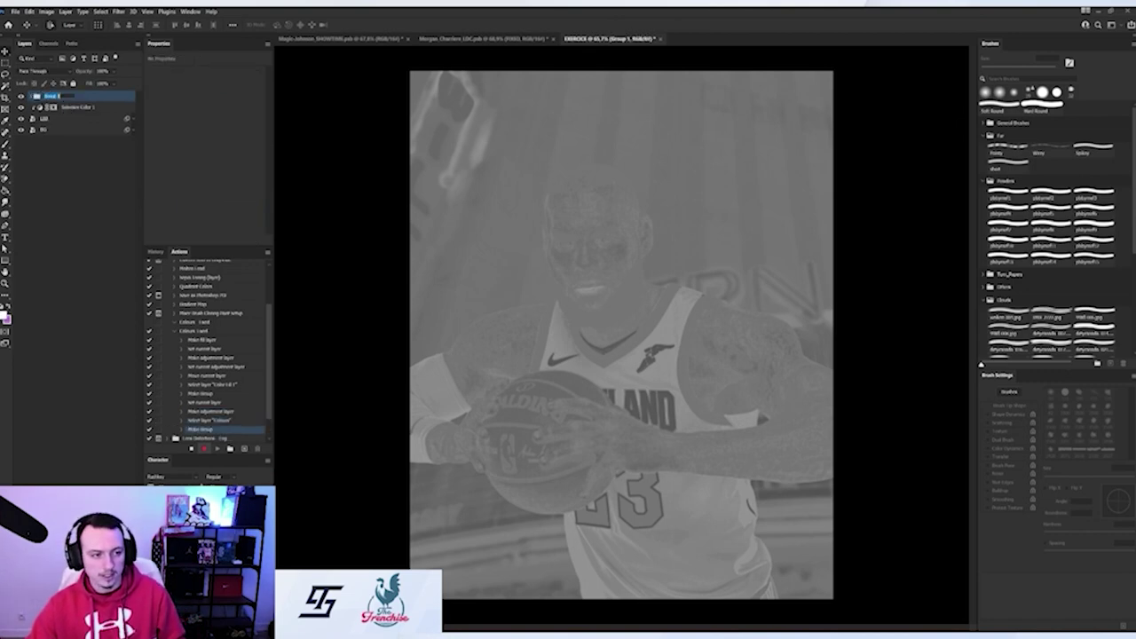
{"action": "type", "text": "FX"}
{"action": "key", "text": "Return"}
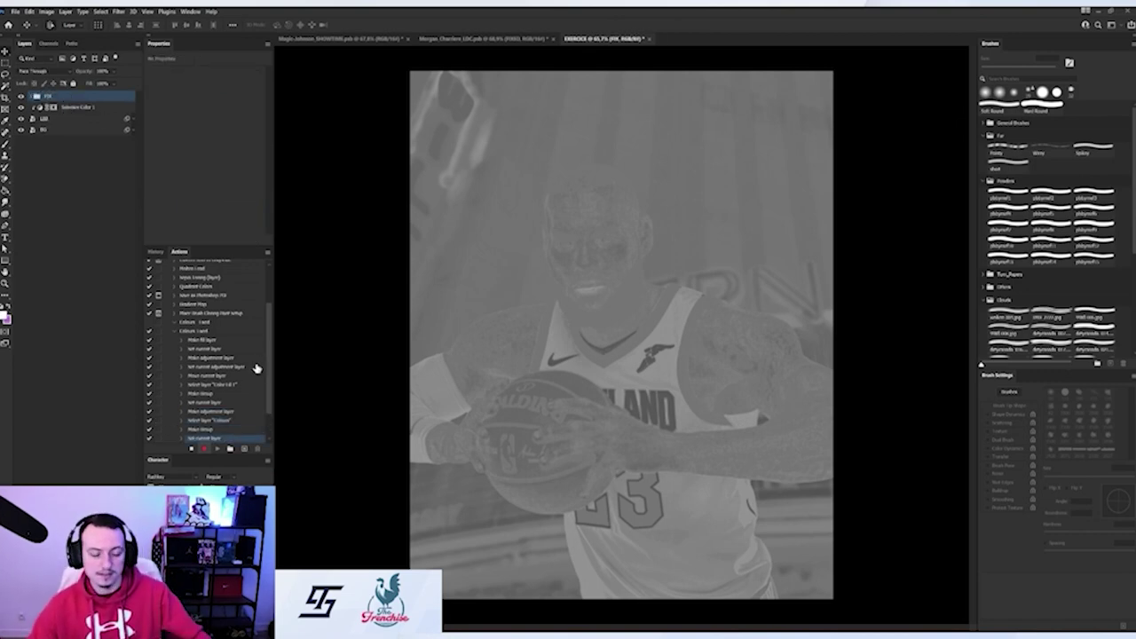
{"action": "scroll", "coordinate": [224, 426], "scroll_direction": "down", "scroll_amount": 2}
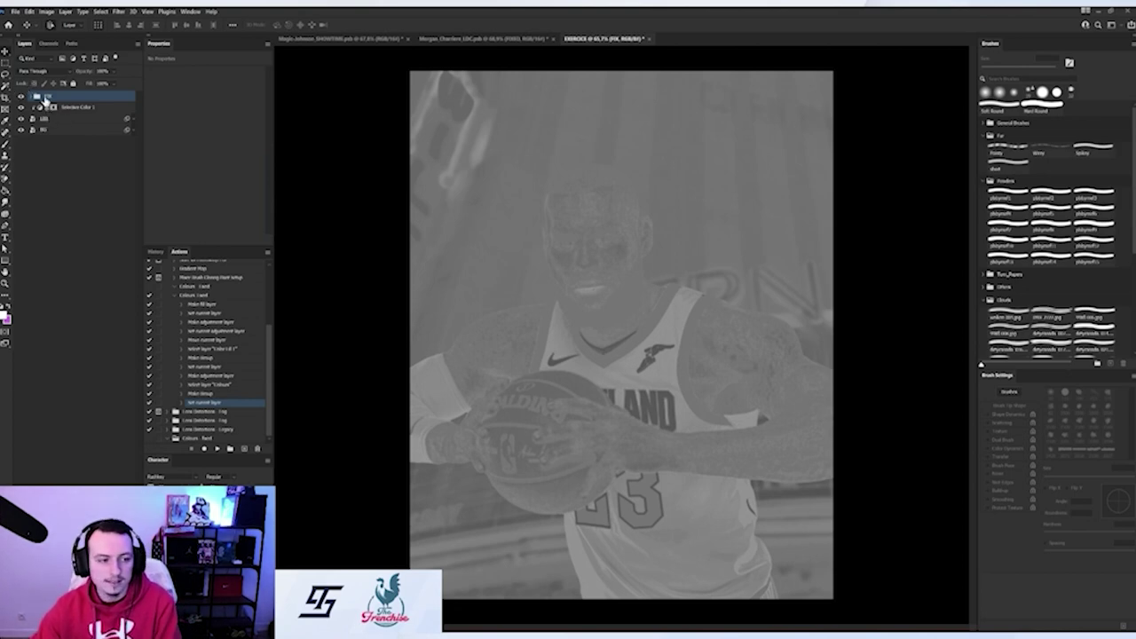
Delete the FIX group and play the "Colours - Fixed" action to rebuild it
{"action": "key", "text": "Delete"}
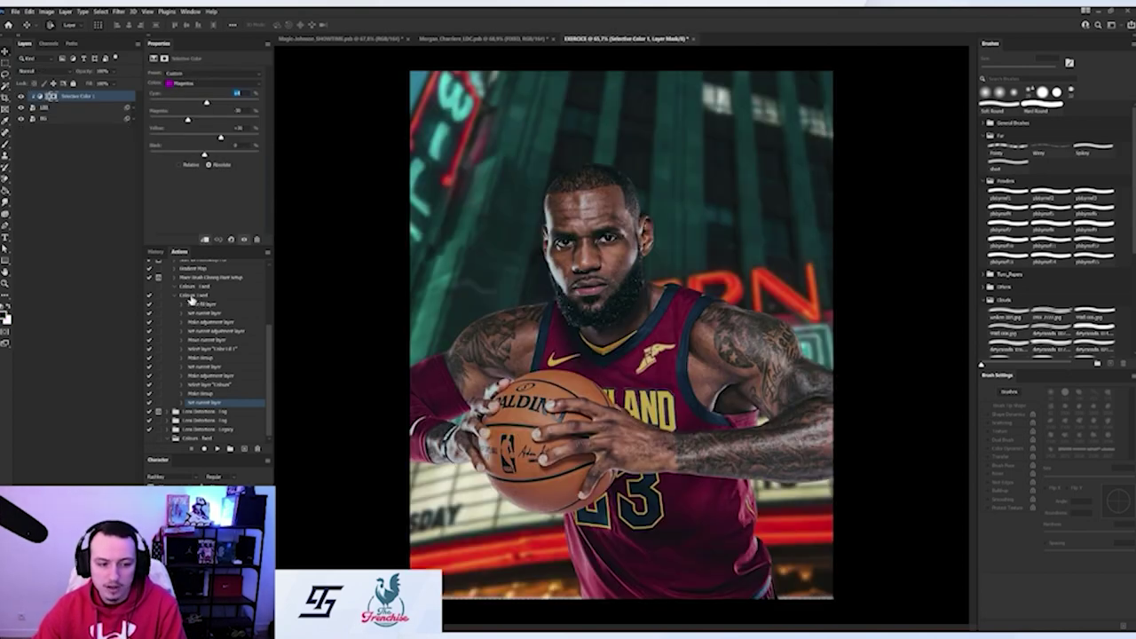
{"action": "left_click", "coordinate": [191, 296]}
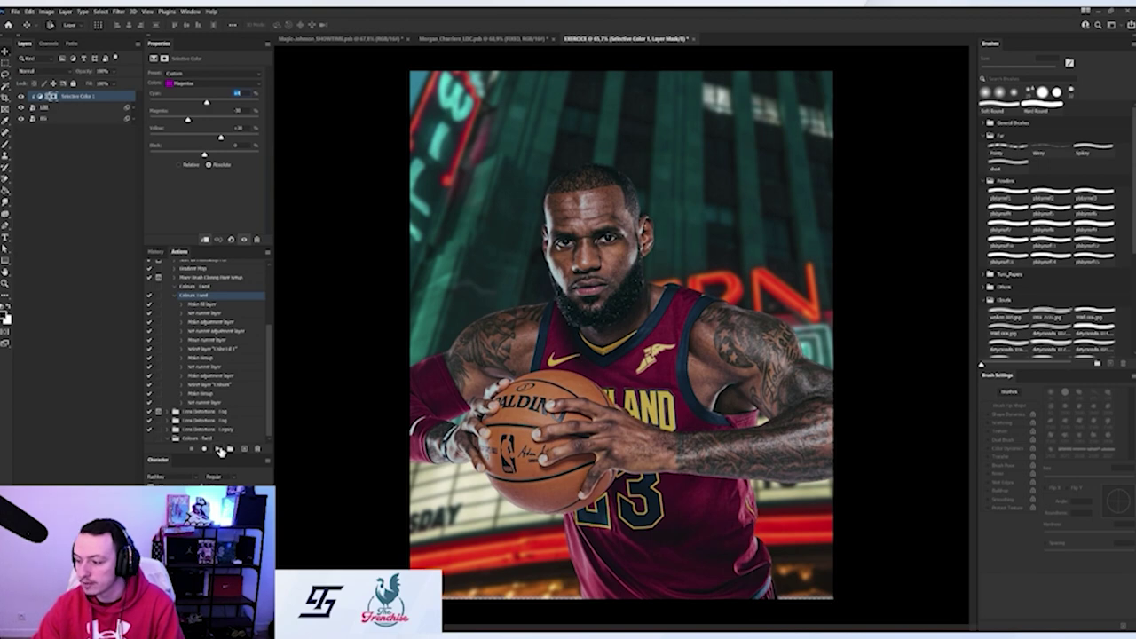
{"action": "left_click", "coordinate": [220, 450]}
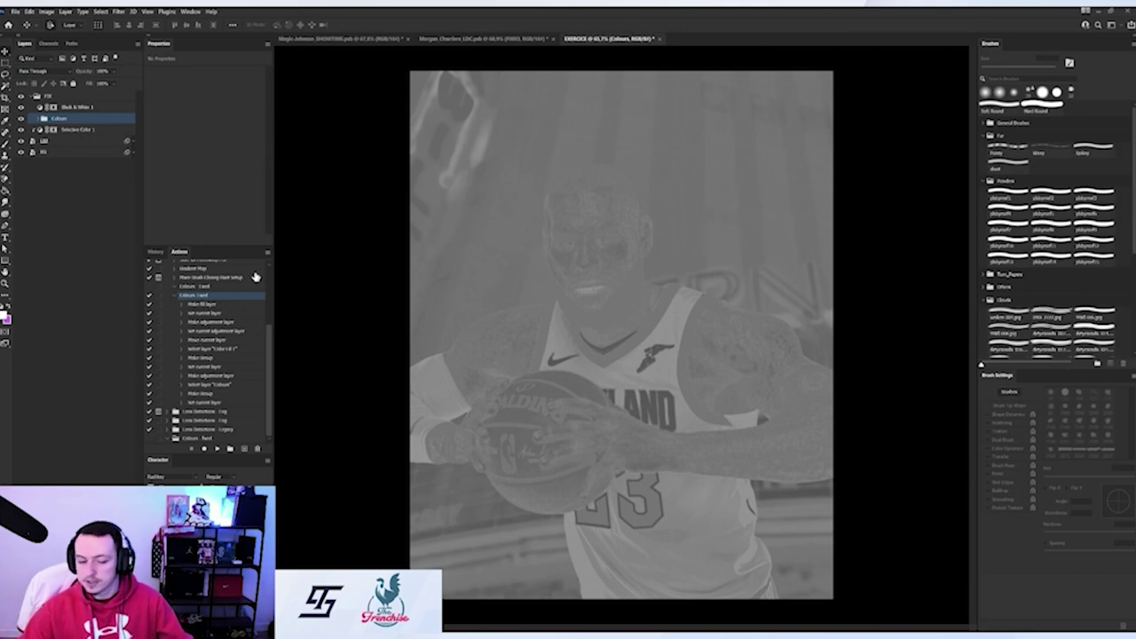
{"action": "left_click", "coordinate": [219, 450]}
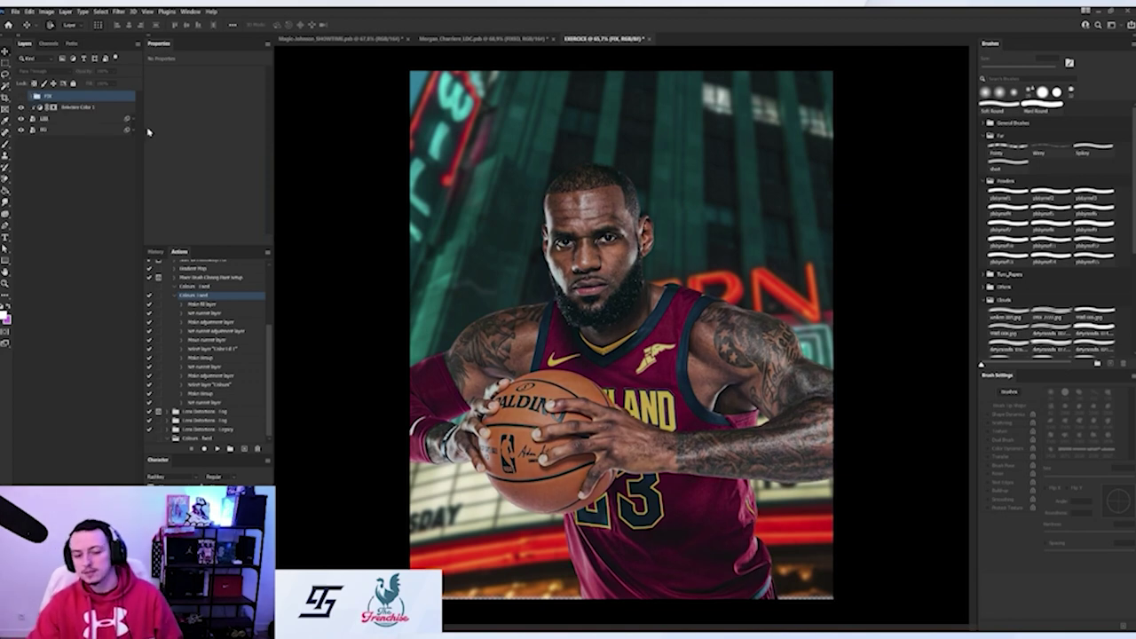
Group the LBJ player layer with its Selective Color adjustment as "01" and duplicate the group as "02"
{"action": "left_click", "coordinate": [78, 108]}
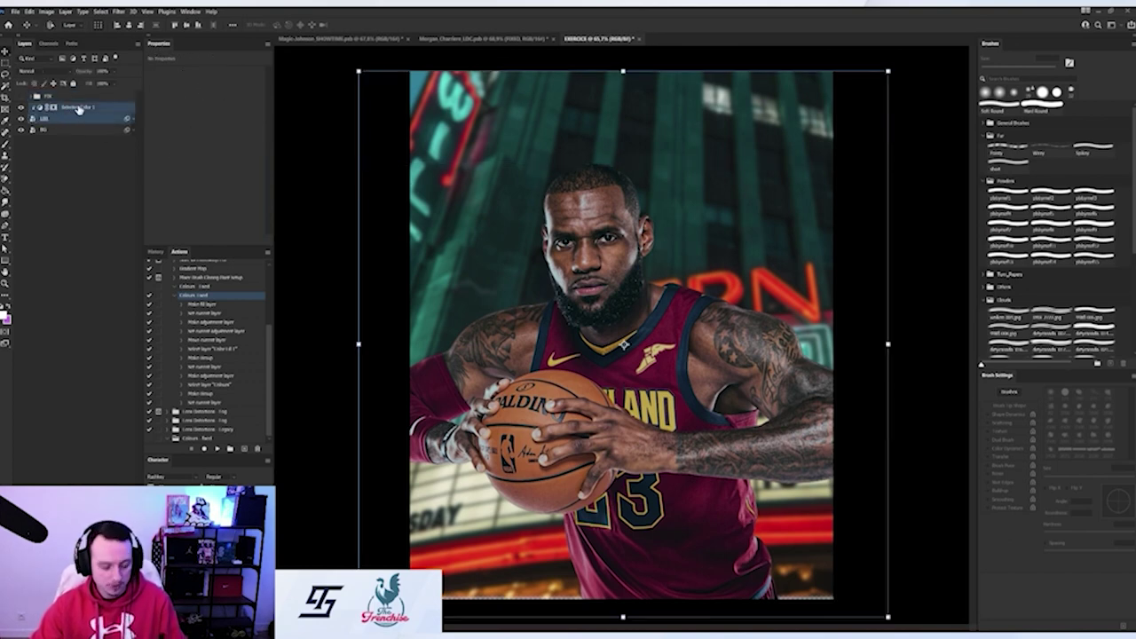
{"action": "key", "text": "ctrl+g"}
{"action": "double_click", "coordinate": [54, 108]}
{"action": "type", "text": "01"}
{"action": "key", "text": "Return"}
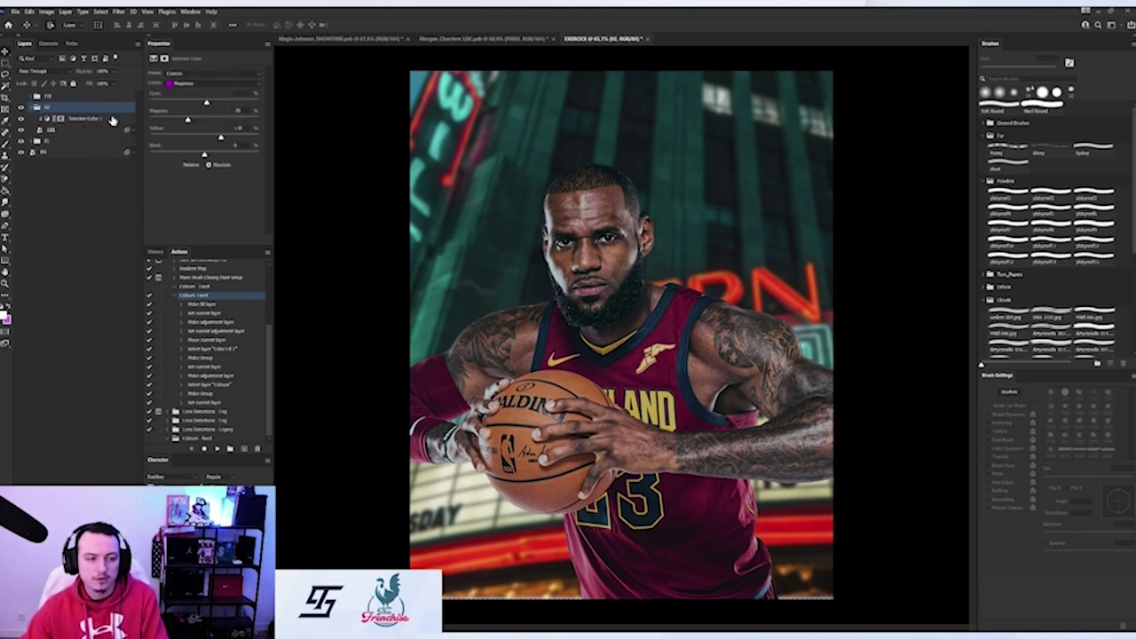
{"action": "key", "text": "Return"}
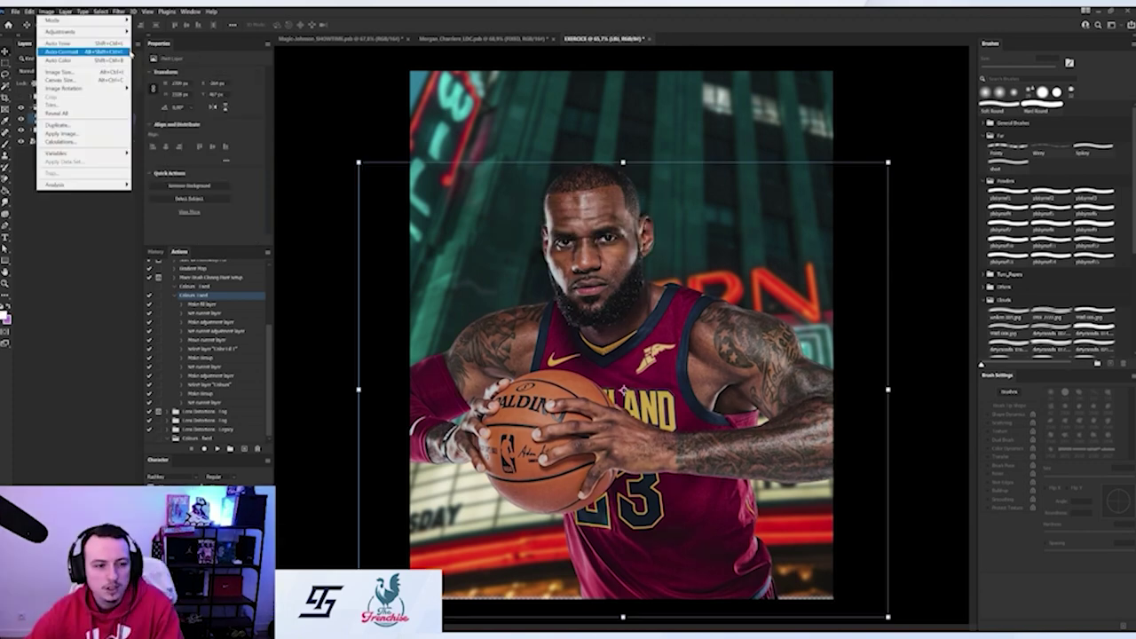
Apply Match Color to the player layer in group 02, using the BG layer of the EXERCICE document as source
{"action": "mouse_move", "coordinate": [105, 32]}
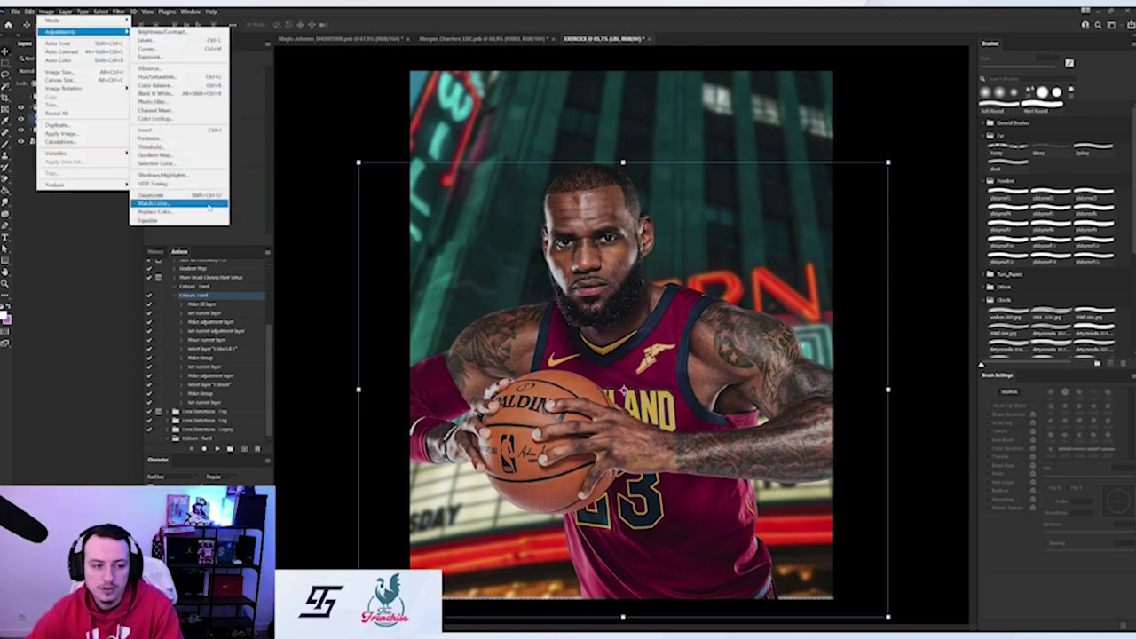
{"action": "left_click", "coordinate": [178, 203]}
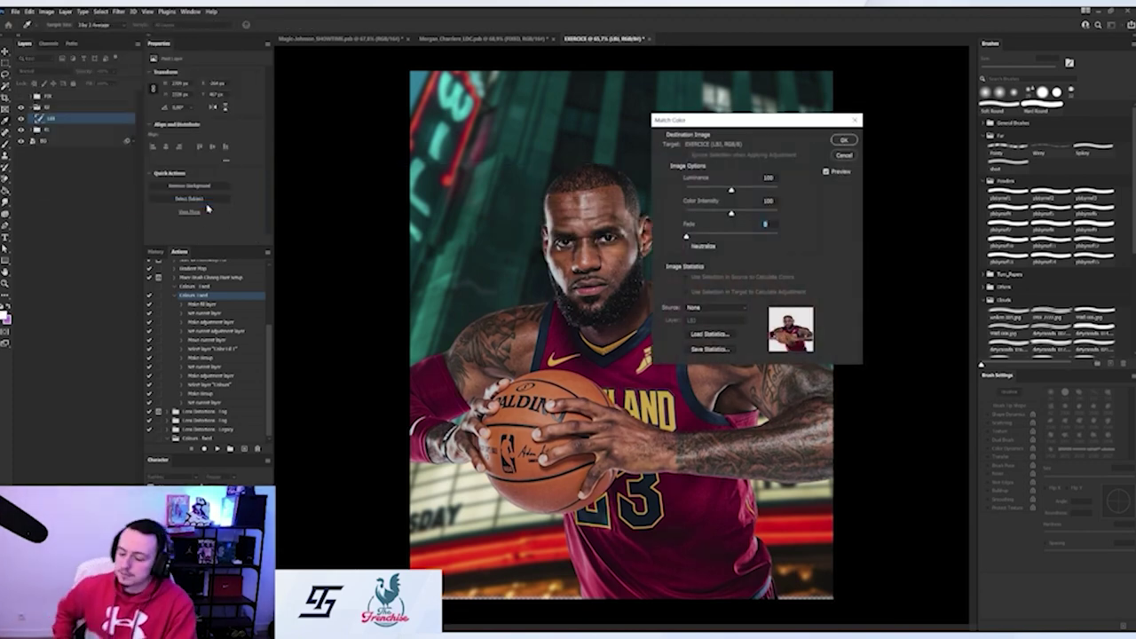
{"action": "left_click_drag", "start_coordinate": [718, 122], "coordinate": [929, 111]}
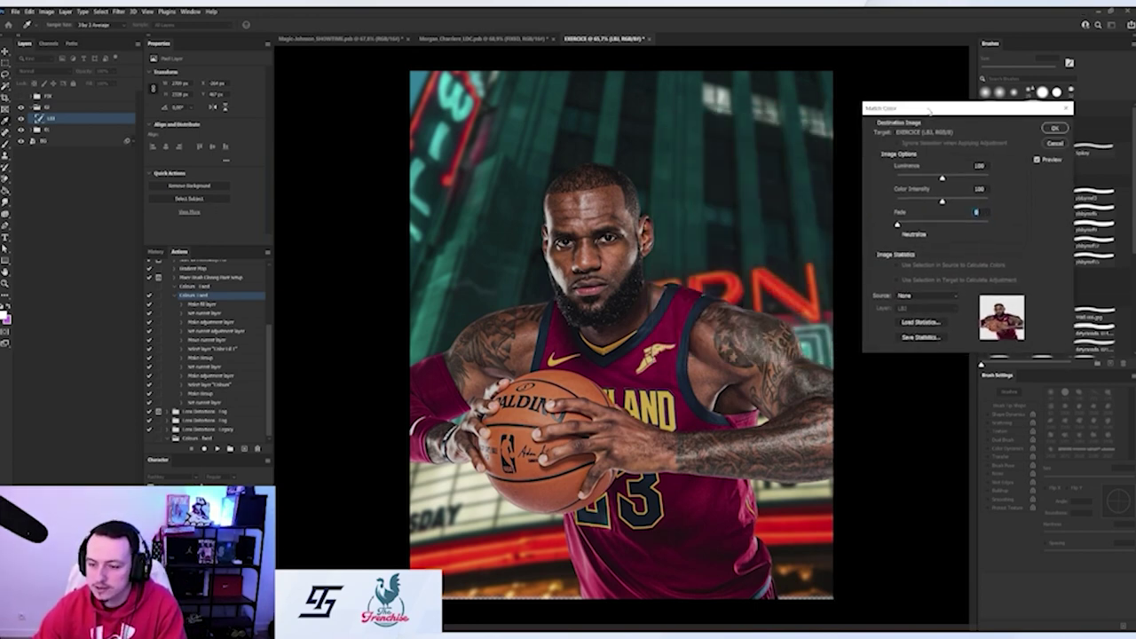
{"action": "left_click", "coordinate": [920, 297]}
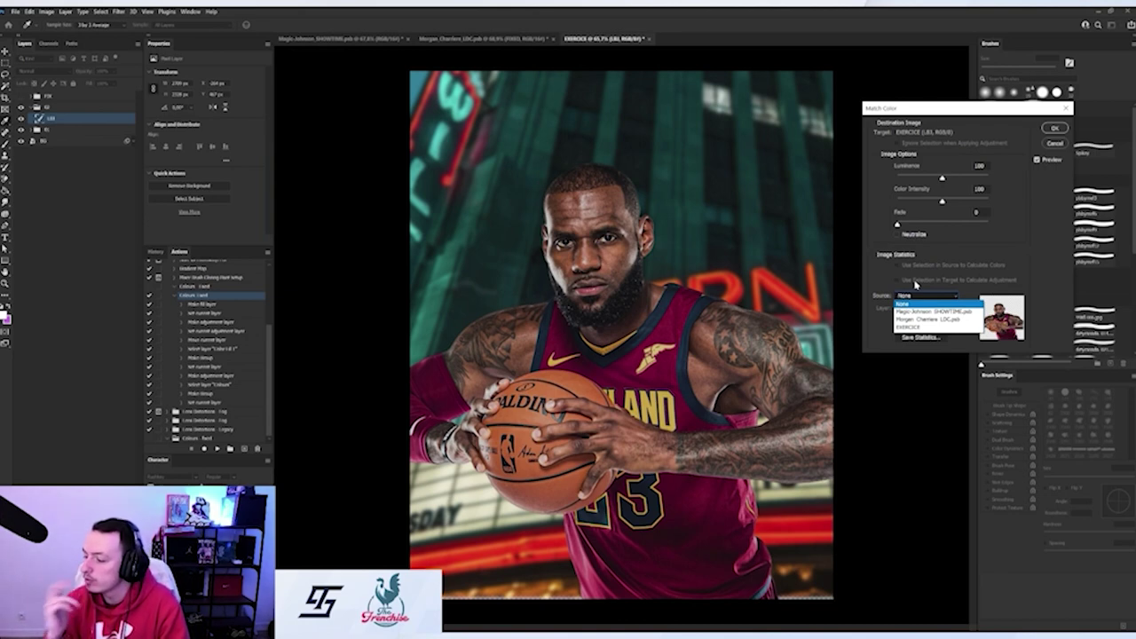
{"action": "left_click", "coordinate": [908, 326]}
{"action": "left_click", "coordinate": [927, 308]}
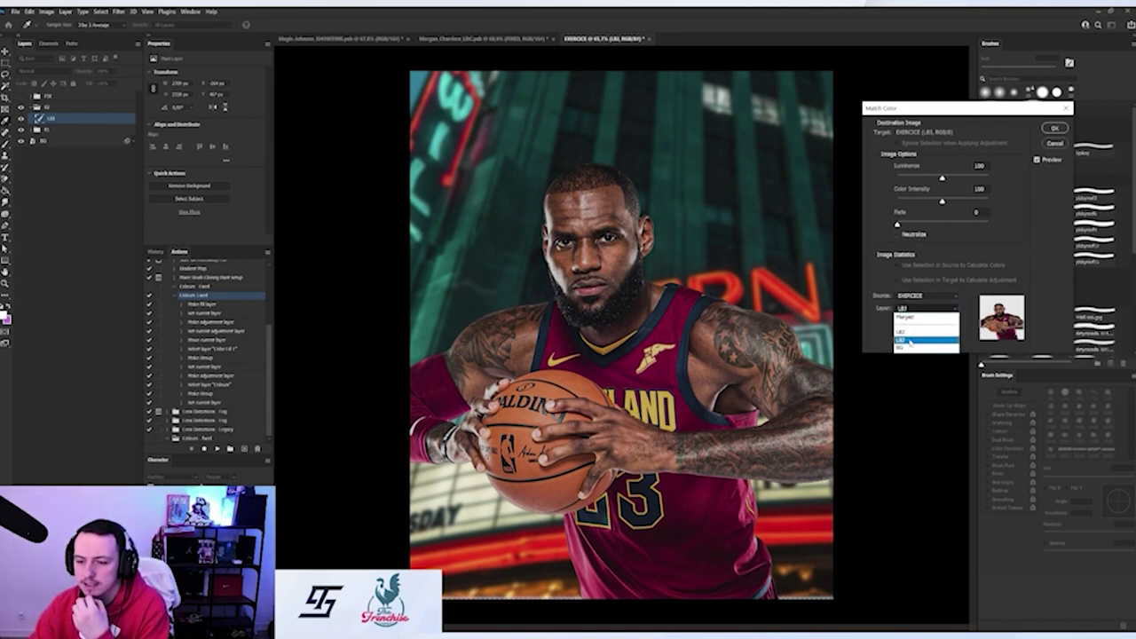
{"action": "left_click", "coordinate": [912, 347]}
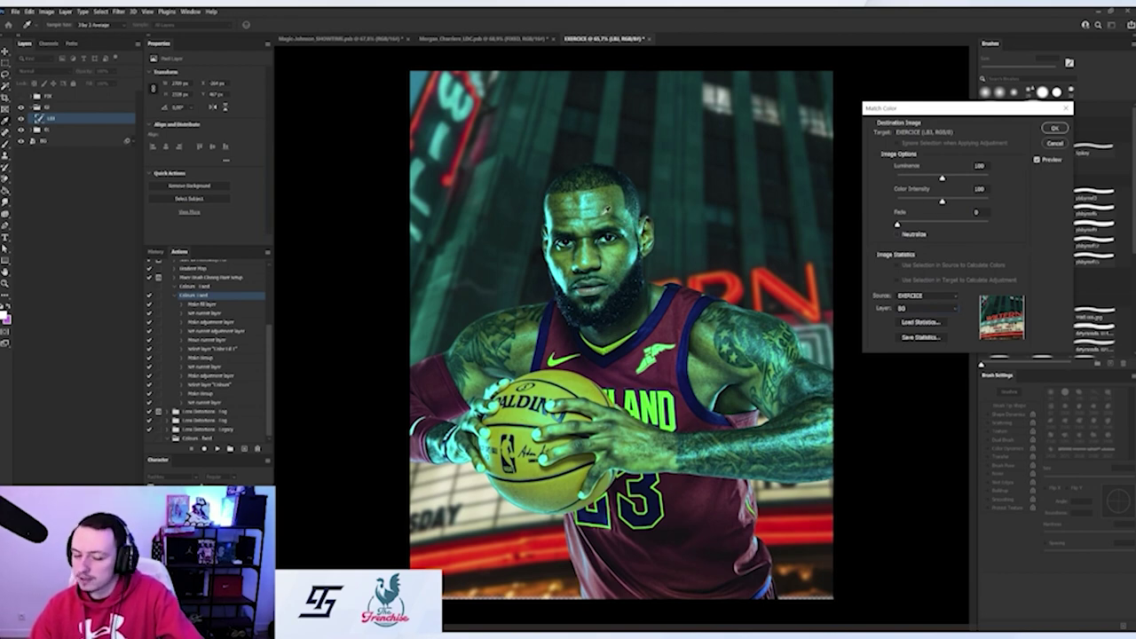
Set Match Color's luminance to about 66 and color intensity to about 67, add some fade and apply the adjustment
{"action": "left_click_drag", "start_coordinate": [941, 202], "coordinate": [913, 203]}
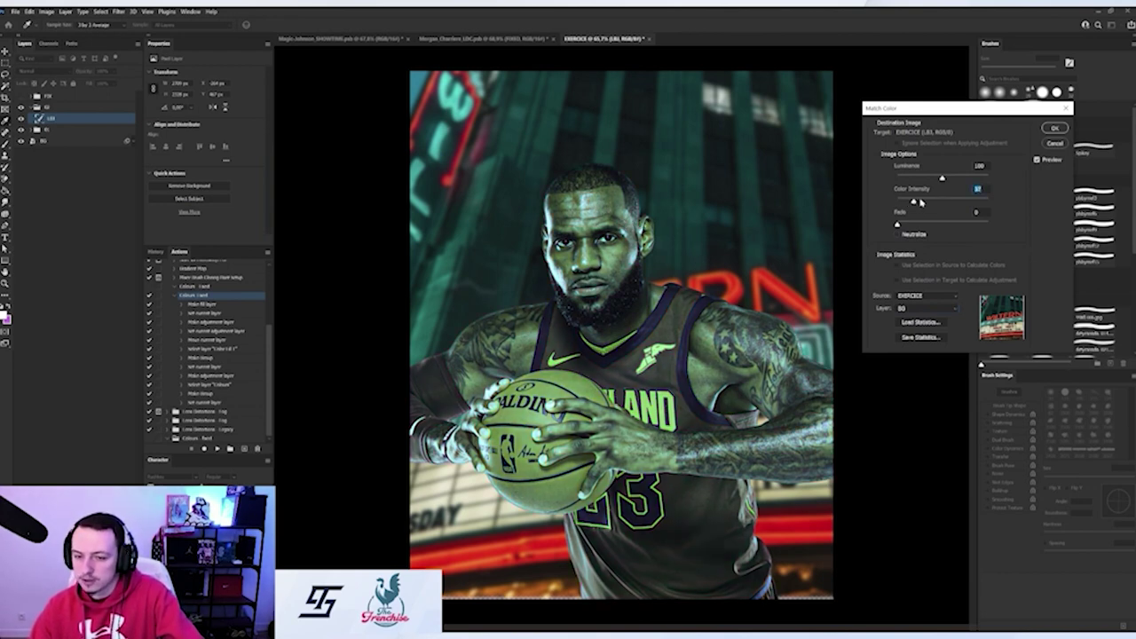
{"action": "left_click_drag", "start_coordinate": [914, 202], "coordinate": [933, 204]}
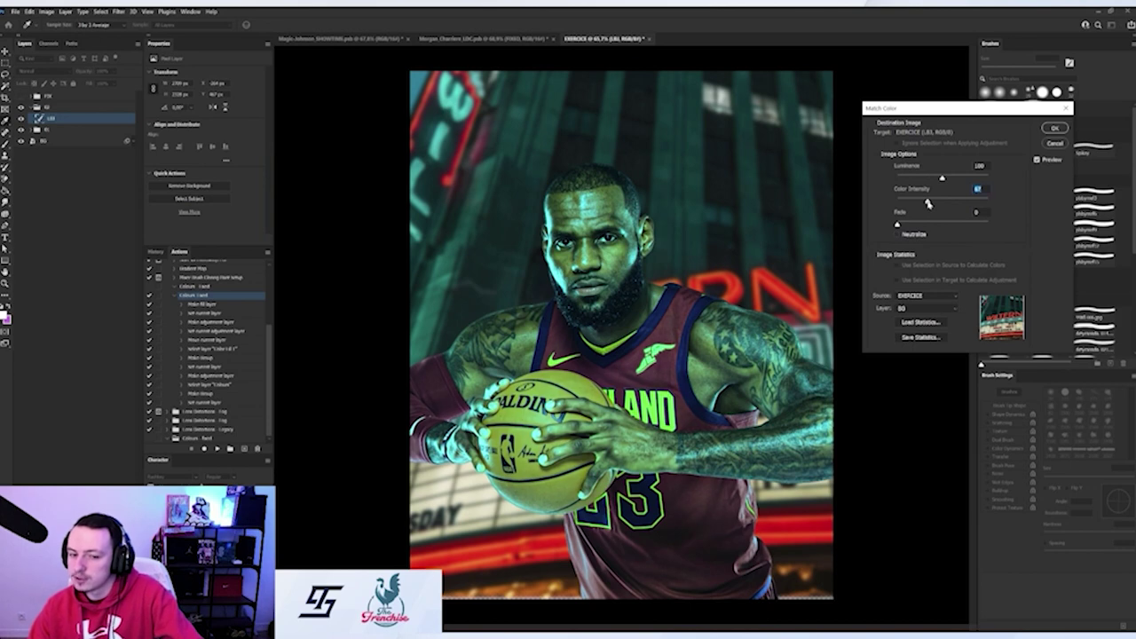
{"action": "left_click_drag", "start_coordinate": [933, 179], "coordinate": [928, 179]}
{"action": "left_click_drag", "start_coordinate": [898, 225], "coordinate": [920, 227]}
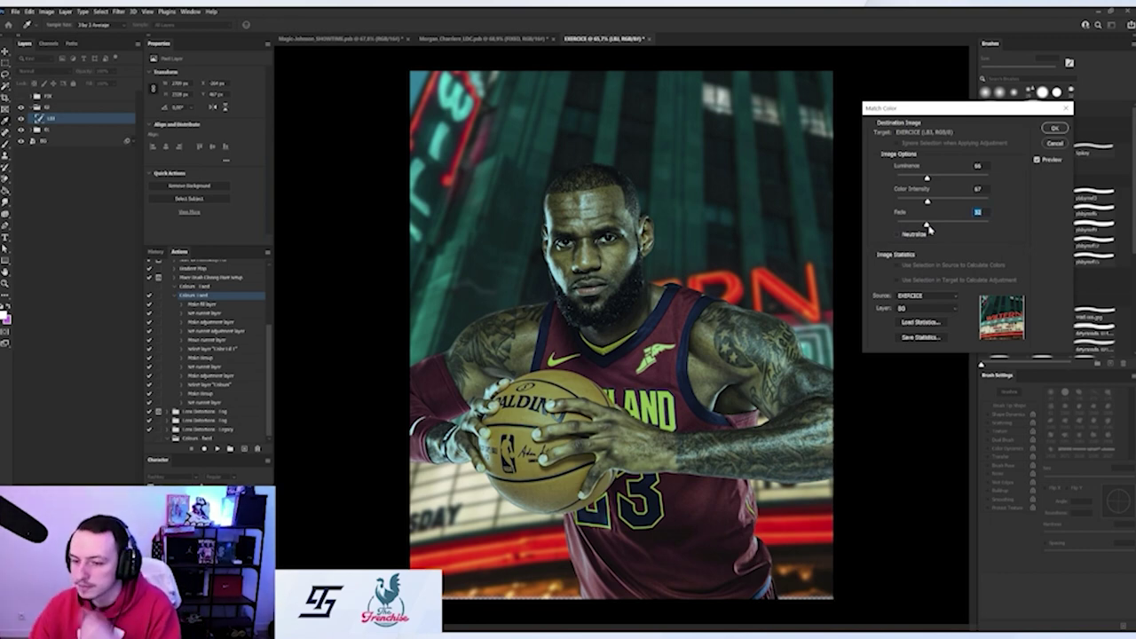
{"action": "left_click", "coordinate": [1054, 127]}
{"action": "key", "text": "v"}
{"action": "left_click", "coordinate": [373, 124]}
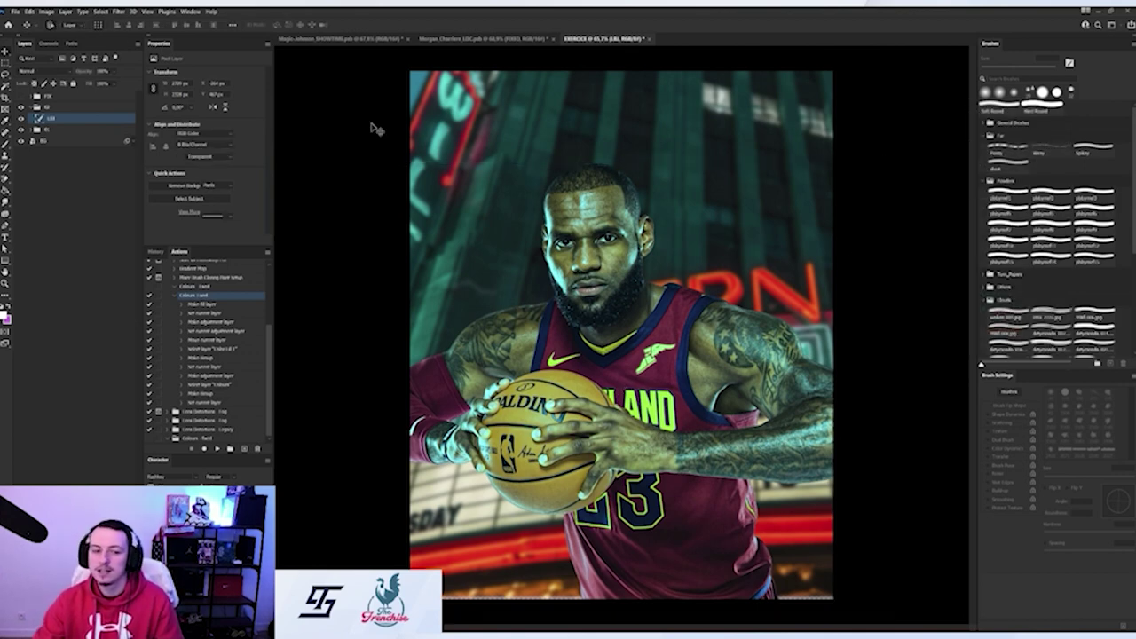
Examine the colour-matched player in group 02 against the whole theatre background
{"action": "left_click", "coordinate": [33, 108]}
{"action": "left_click", "coordinate": [31, 107]}
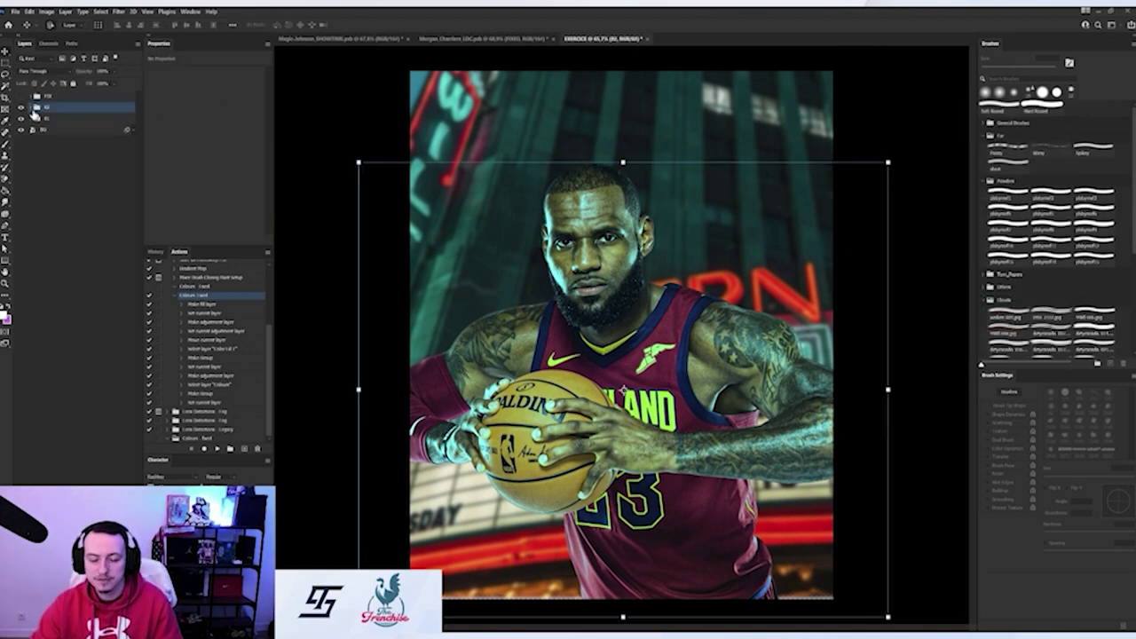
{"action": "scroll", "coordinate": [837, 274], "scroll_direction": "down", "scroll_amount": 2}
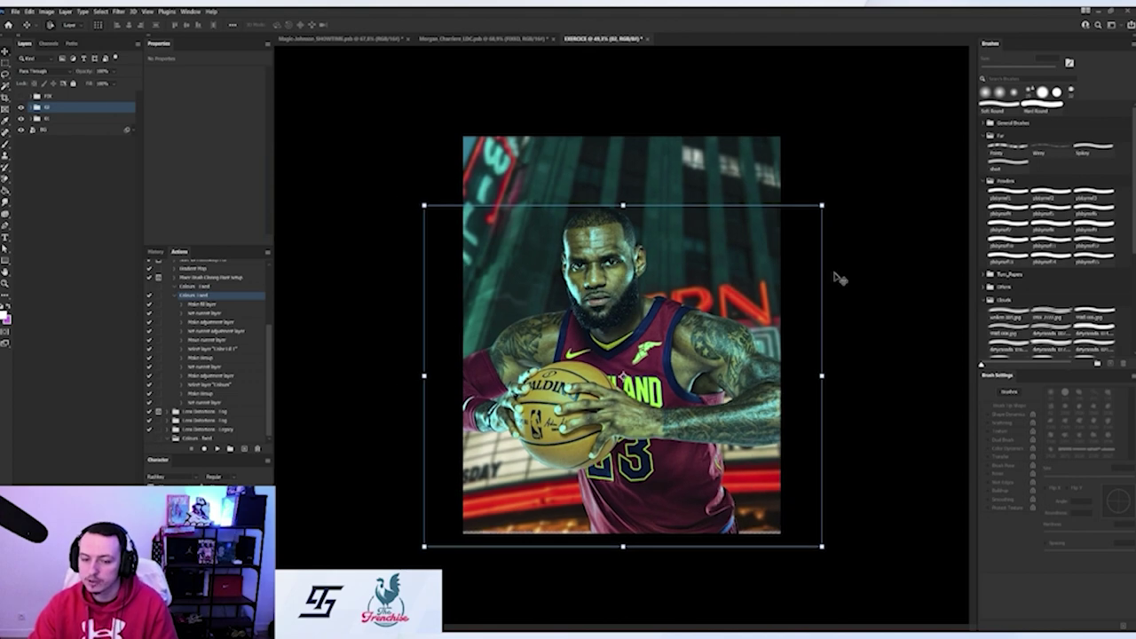
{"action": "left_click", "coordinate": [861, 258]}
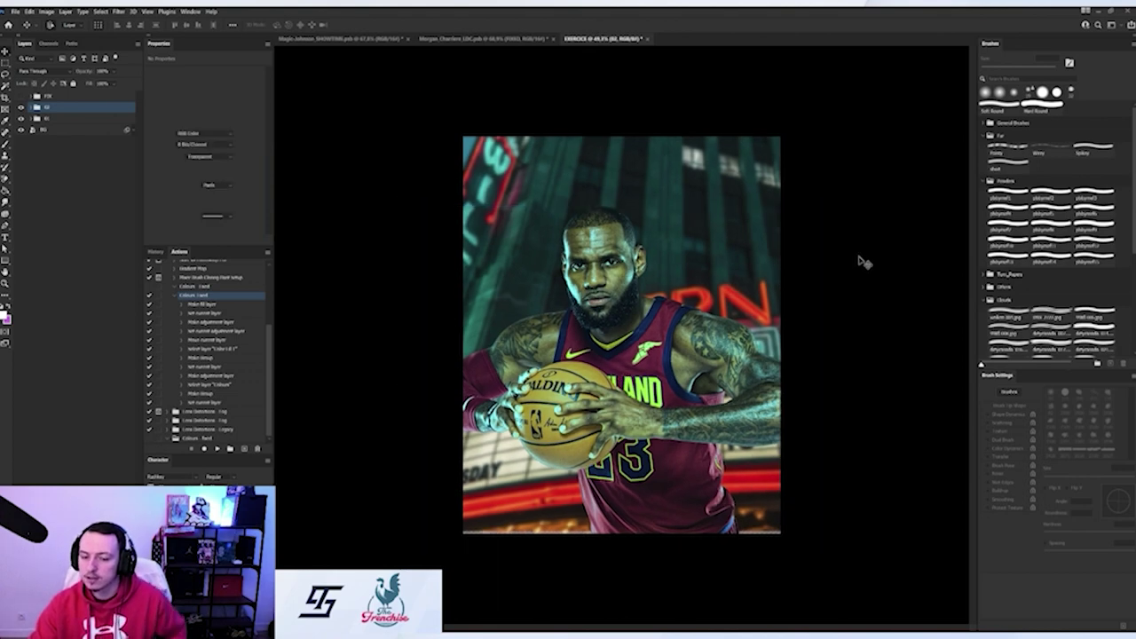
{"action": "left_click", "coordinate": [32, 120]}
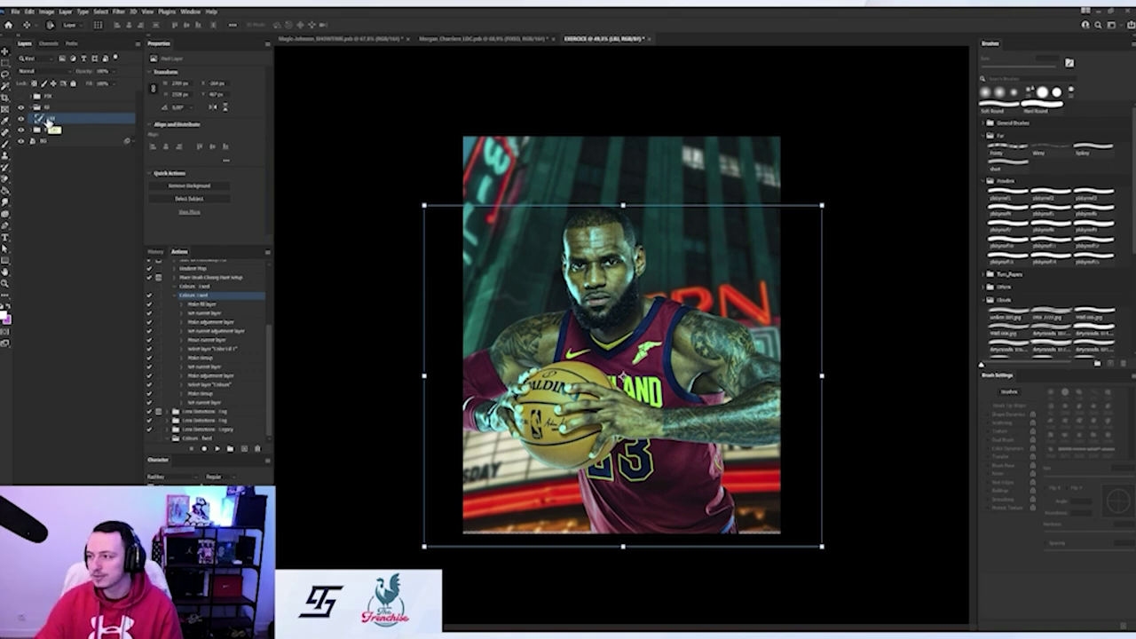
{"action": "left_click_drag", "start_coordinate": [49, 122], "coordinate": [59, 131]}
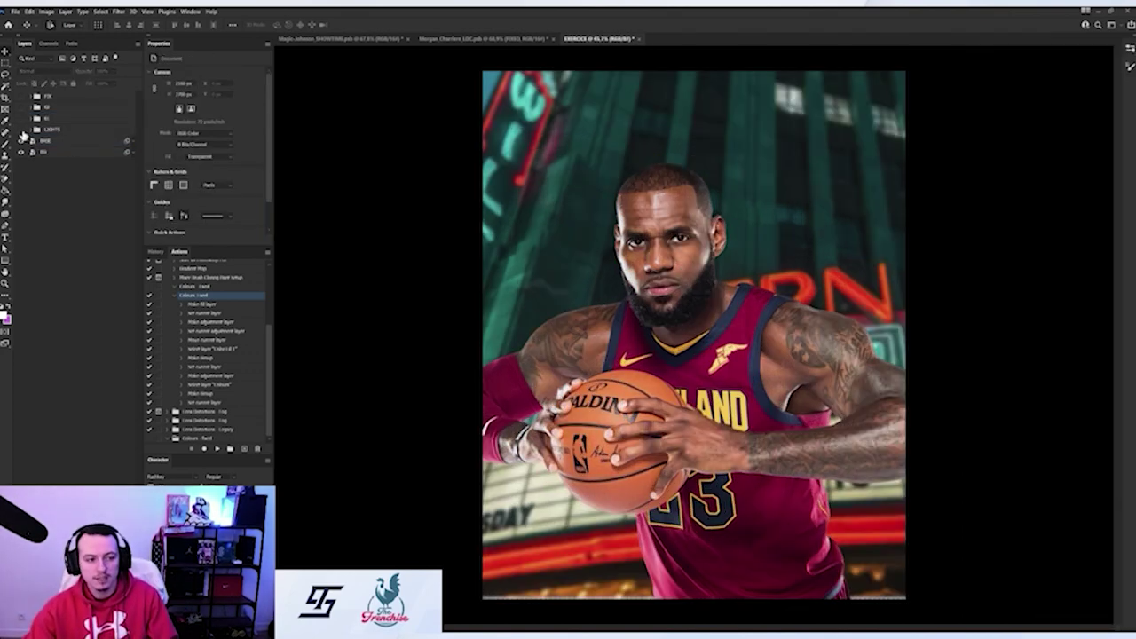
Compare the player with and without the LIGHTS group, leaving LIGHTS and group 01 visible
{"action": "left_click", "coordinate": [21, 130]}
{"action": "left_click", "coordinate": [21, 131]}
{"action": "left_click", "coordinate": [21, 130]}
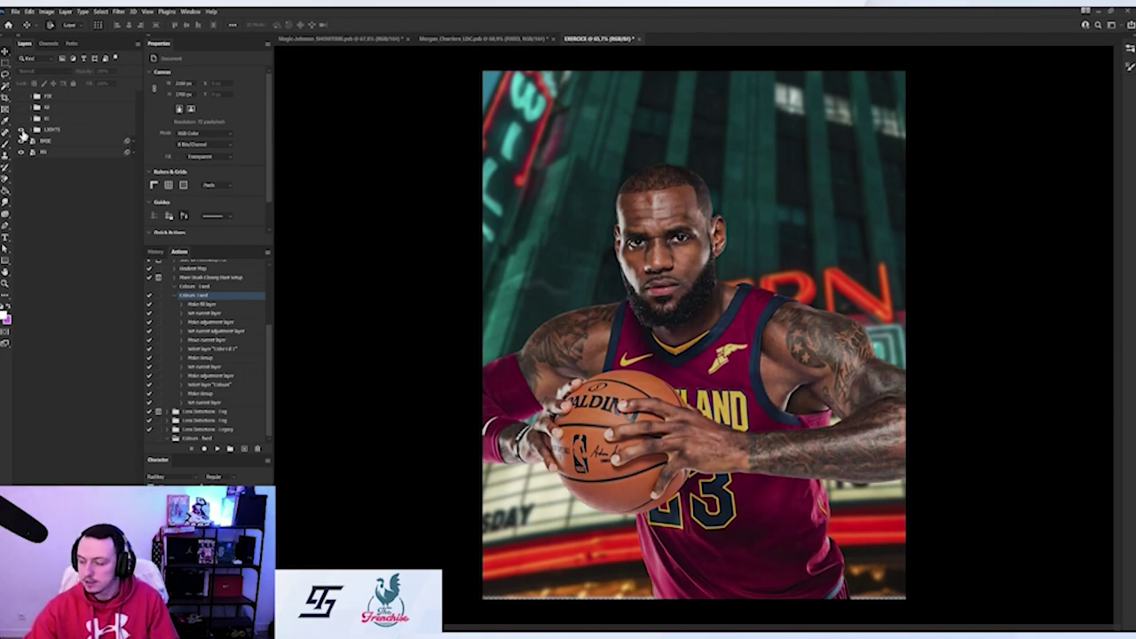
{"action": "left_click", "coordinate": [22, 130]}
{"action": "left_click", "coordinate": [22, 130]}
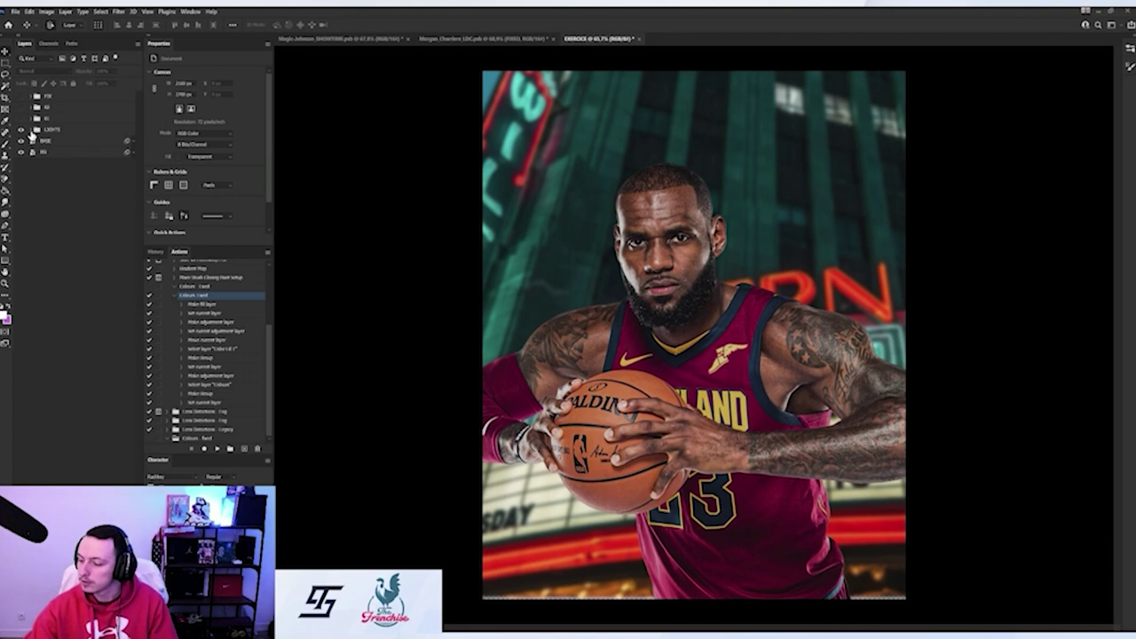
{"action": "key", "text": "ctrl+j"}
{"action": "left_click", "coordinate": [31, 131]}
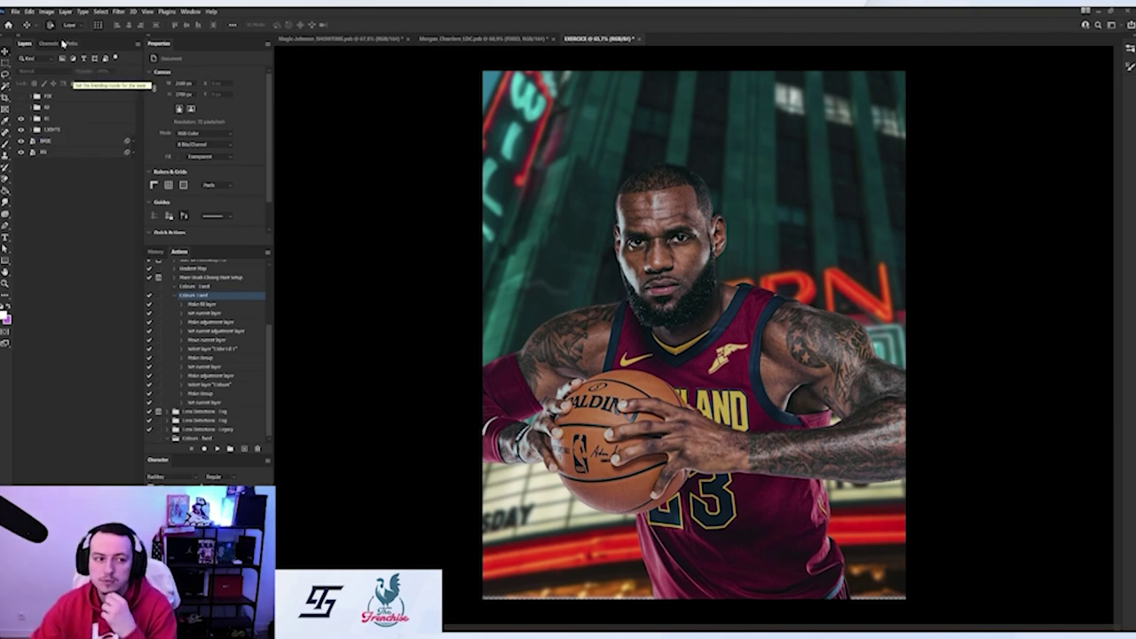
Check the composite's colours and luminosity with the Colours group and the Black & White layer in FIX, and hide the FIX group again
{"action": "left_click", "coordinate": [34, 97]}
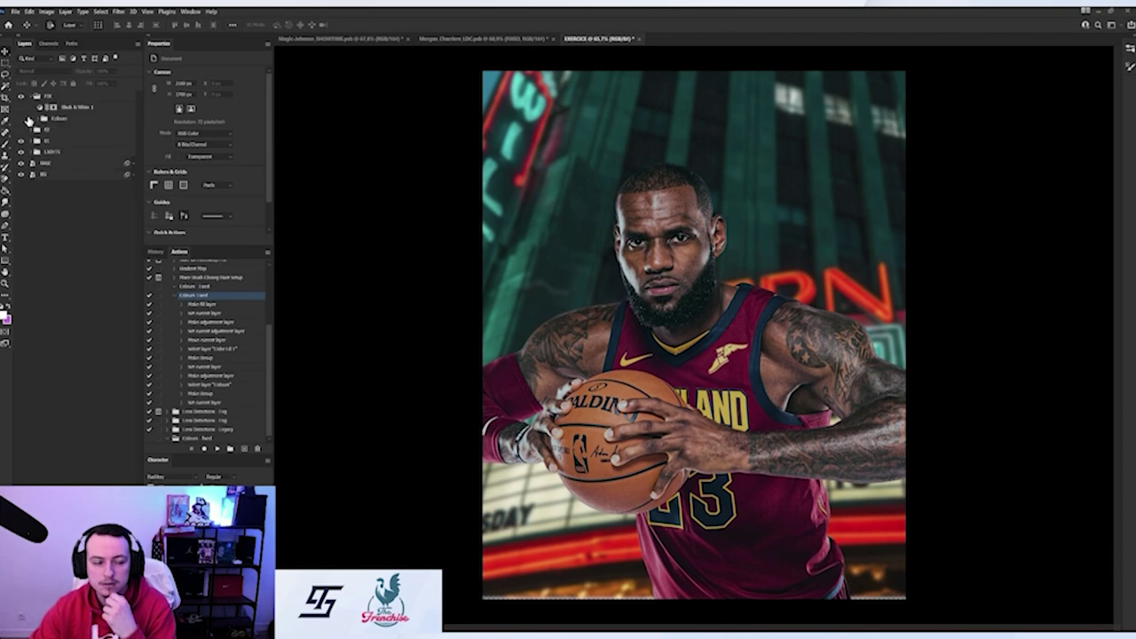
{"action": "left_click", "coordinate": [22, 119]}
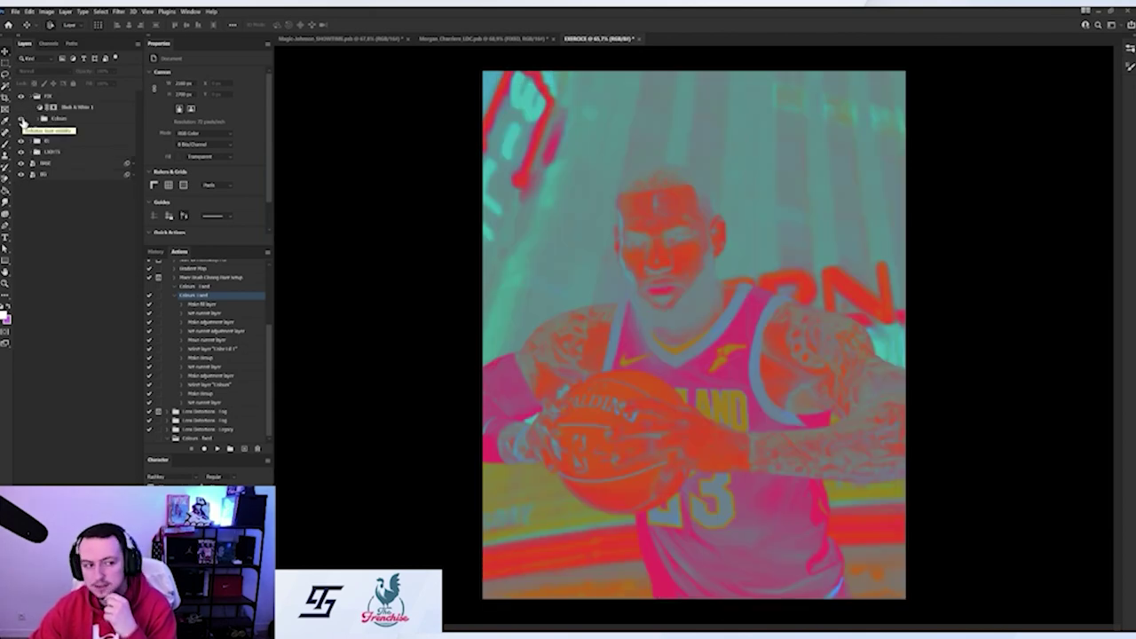
{"action": "left_click", "coordinate": [22, 119]}
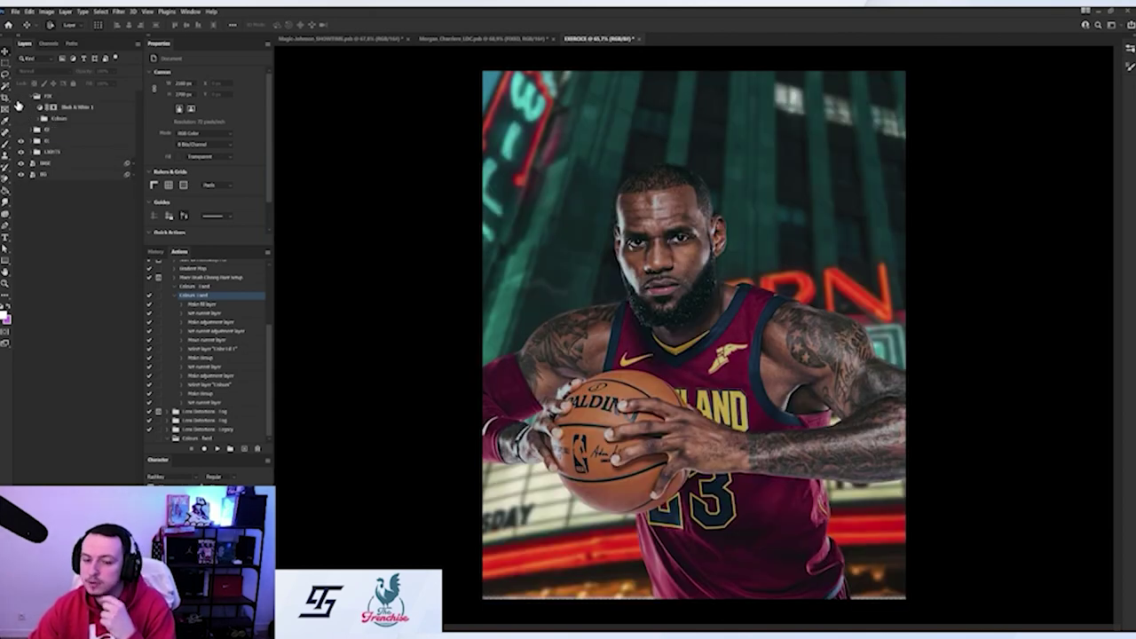
{"action": "left_click", "coordinate": [21, 106]}
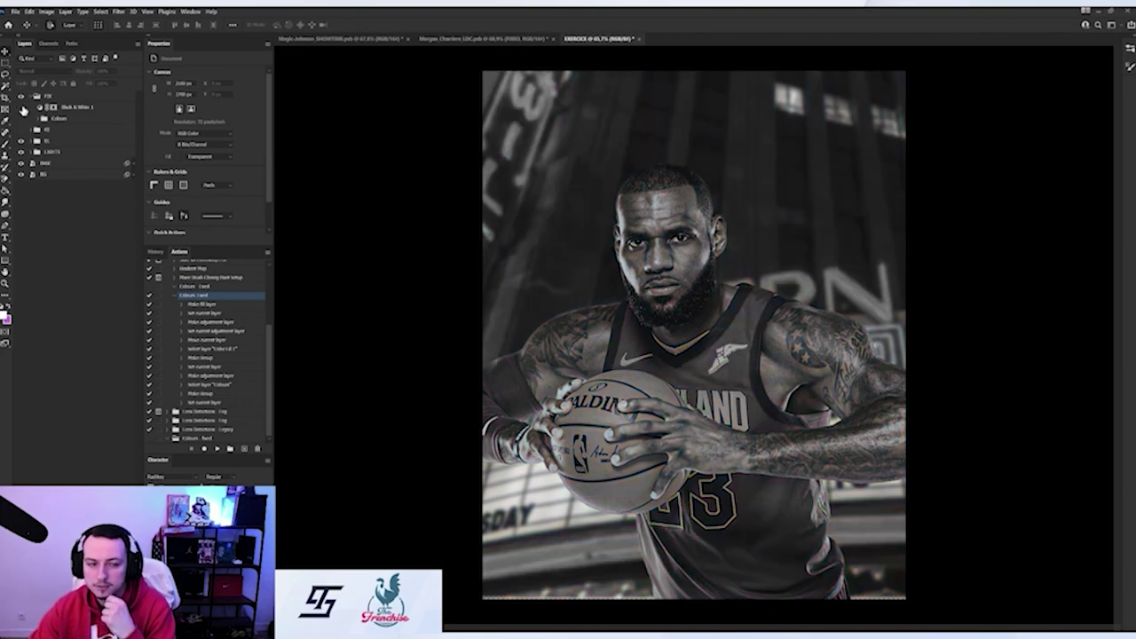
{"action": "left_click", "coordinate": [21, 107]}
{"action": "left_click", "coordinate": [27, 96]}
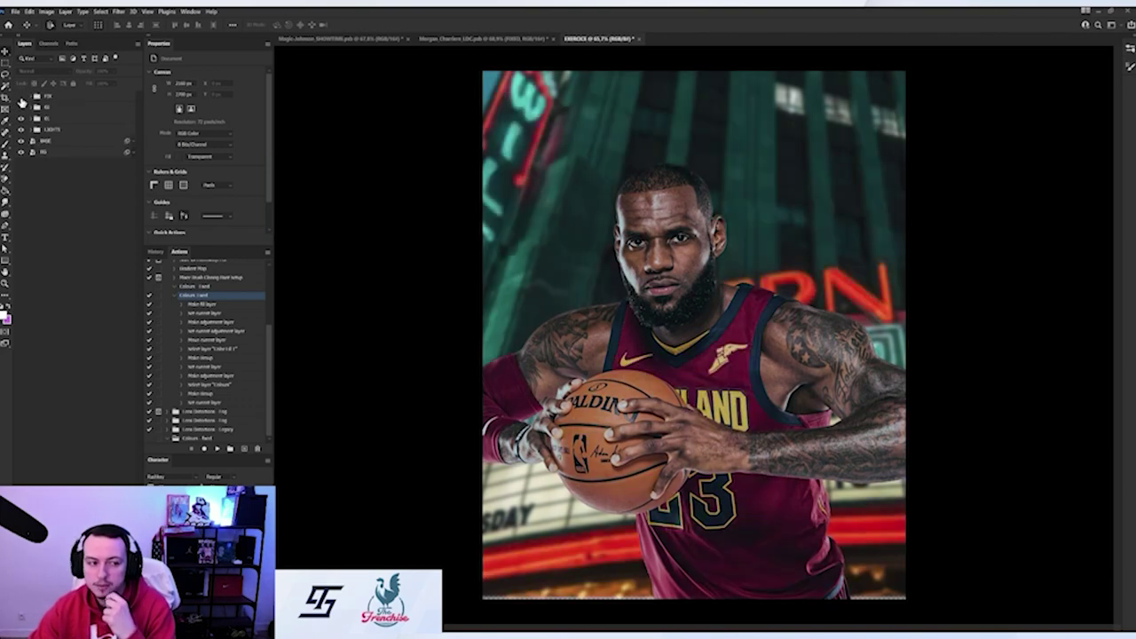
Compare the player with and without the colour matching of group 02, leaving the group visible
{"action": "left_click", "coordinate": [21, 108]}
{"action": "left_click", "coordinate": [22, 107]}
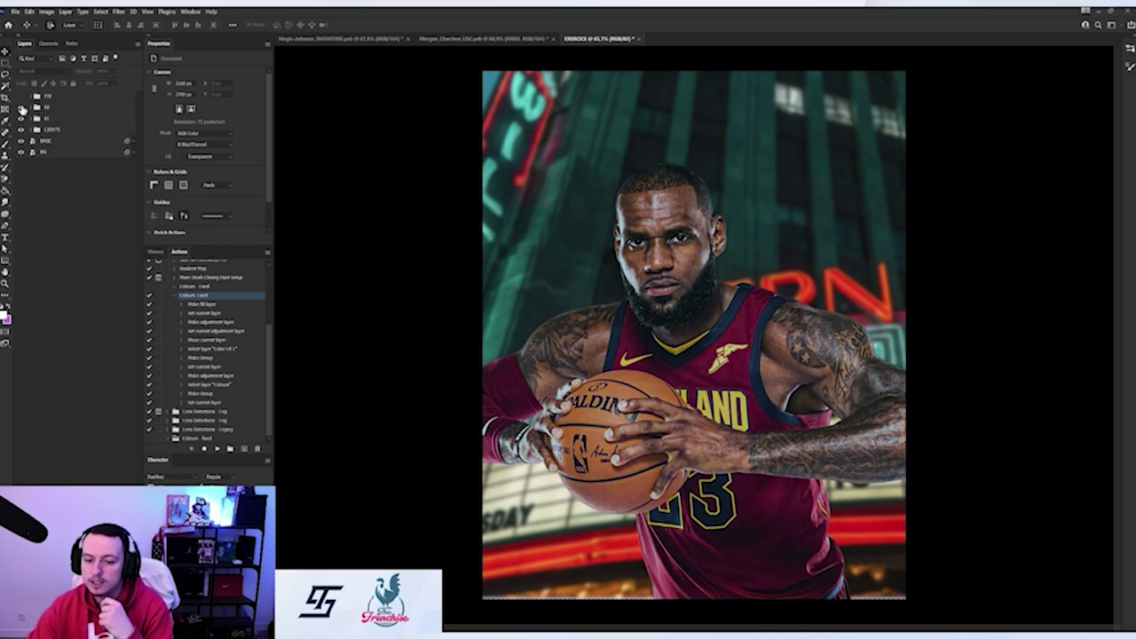
{"action": "left_click", "coordinate": [21, 108]}
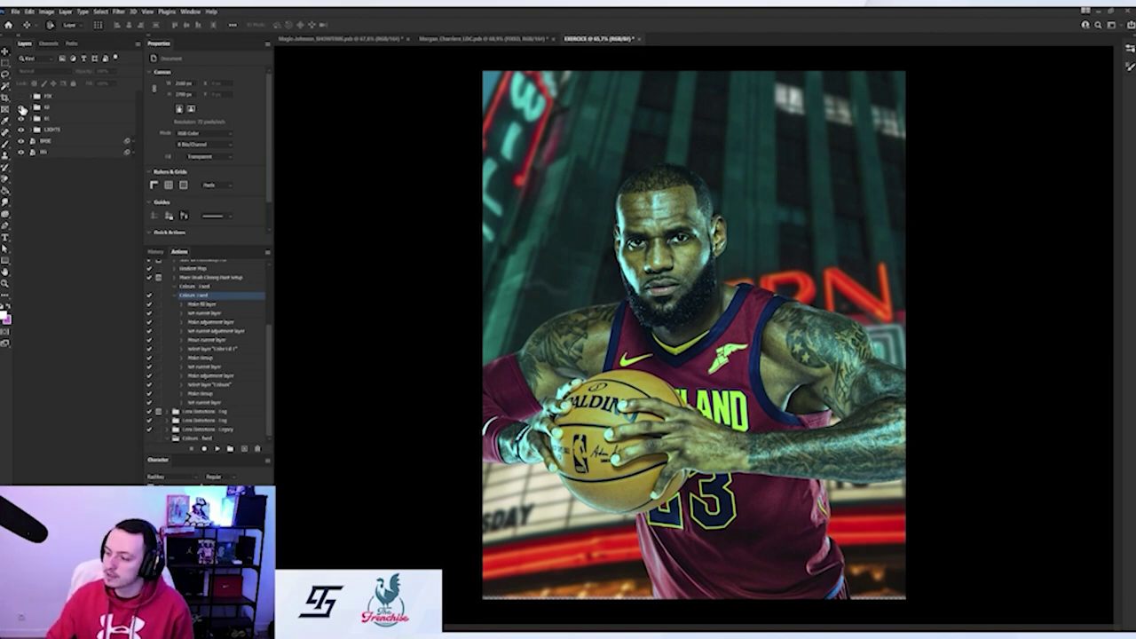
{"action": "left_click", "coordinate": [21, 114]}
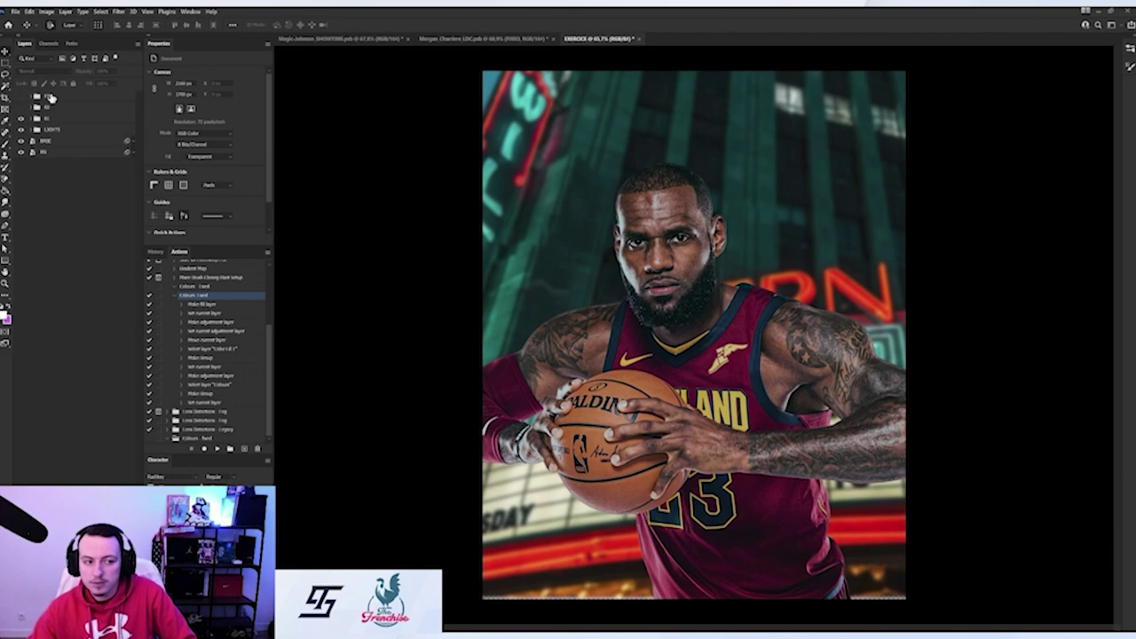
{"action": "left_click", "coordinate": [21, 108]}
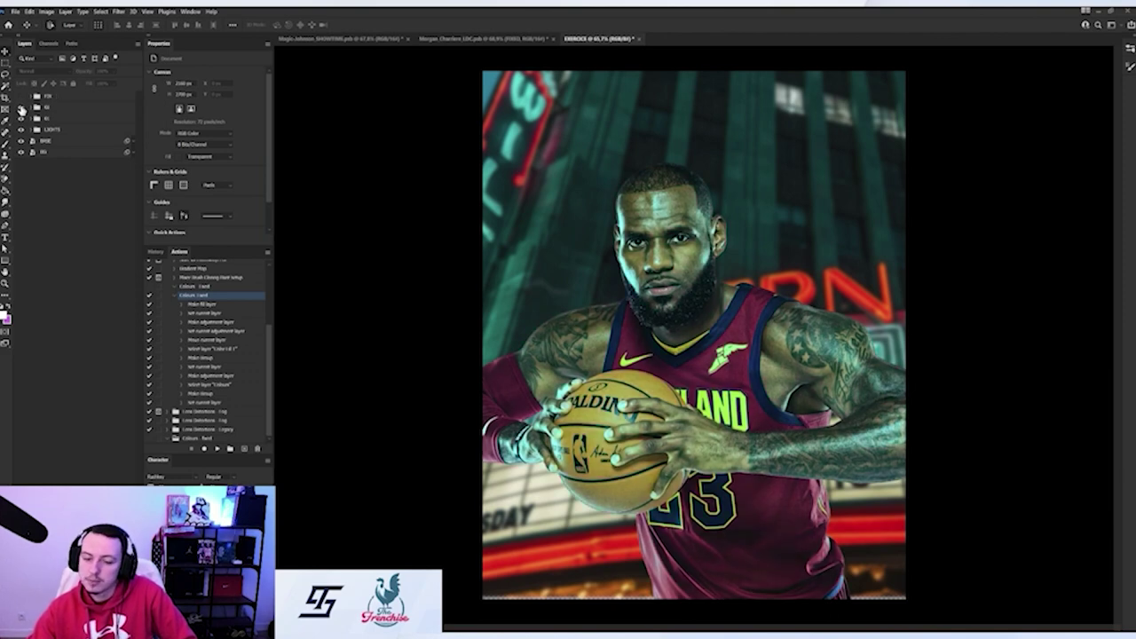
Lower the opacity of group 02, group 02, 01 and LIGHTS as FINAL, and compare FINAL with the base player
{"action": "left_click", "coordinate": [48, 107]}
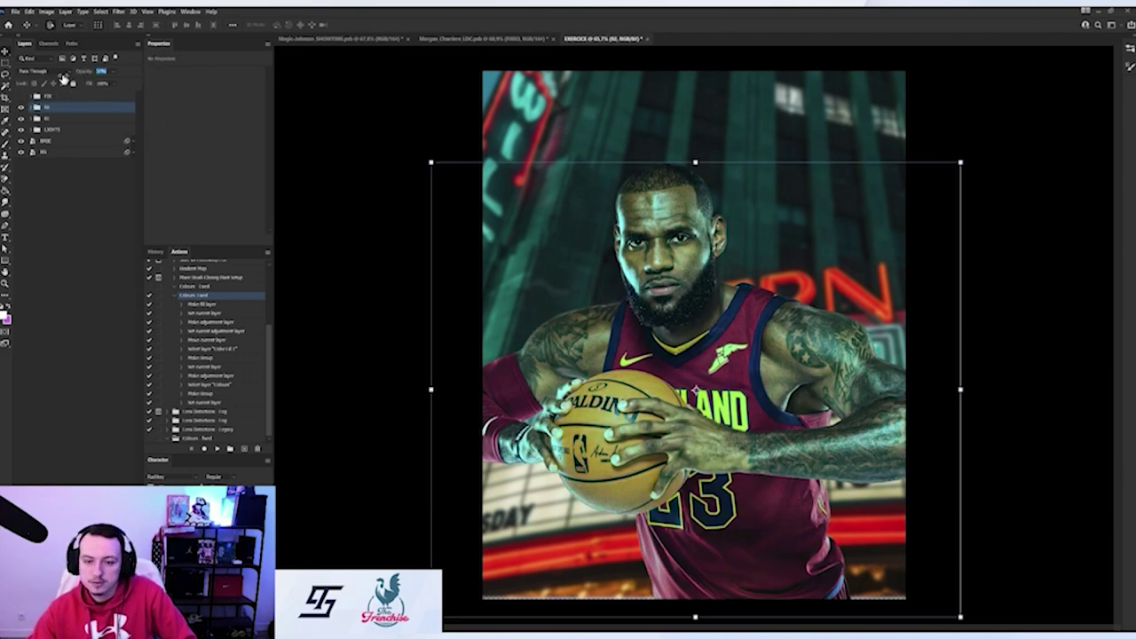
{"action": "left_click_drag", "start_coordinate": [64, 80], "coordinate": [69, 81]}
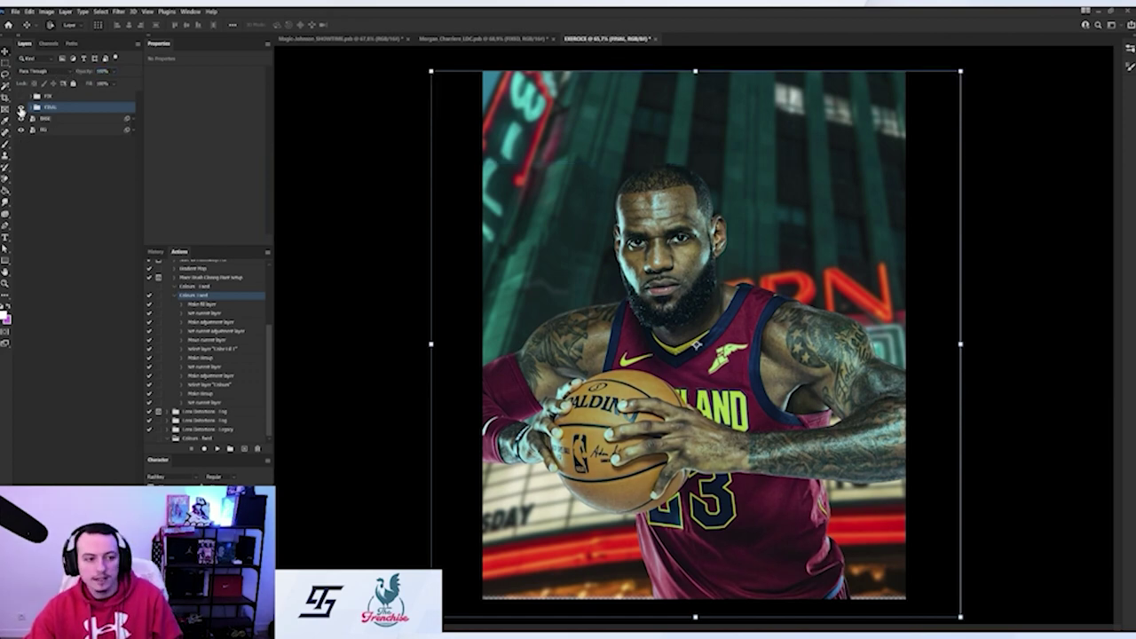
{"action": "left_click", "coordinate": [21, 107]}
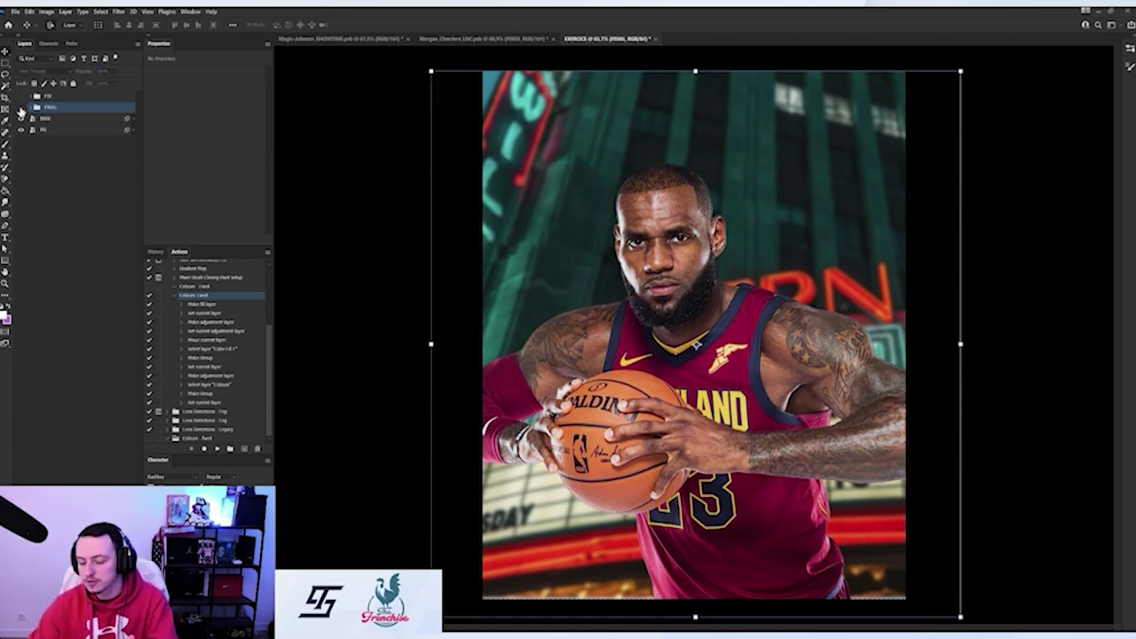
{"action": "left_click", "coordinate": [20, 108]}
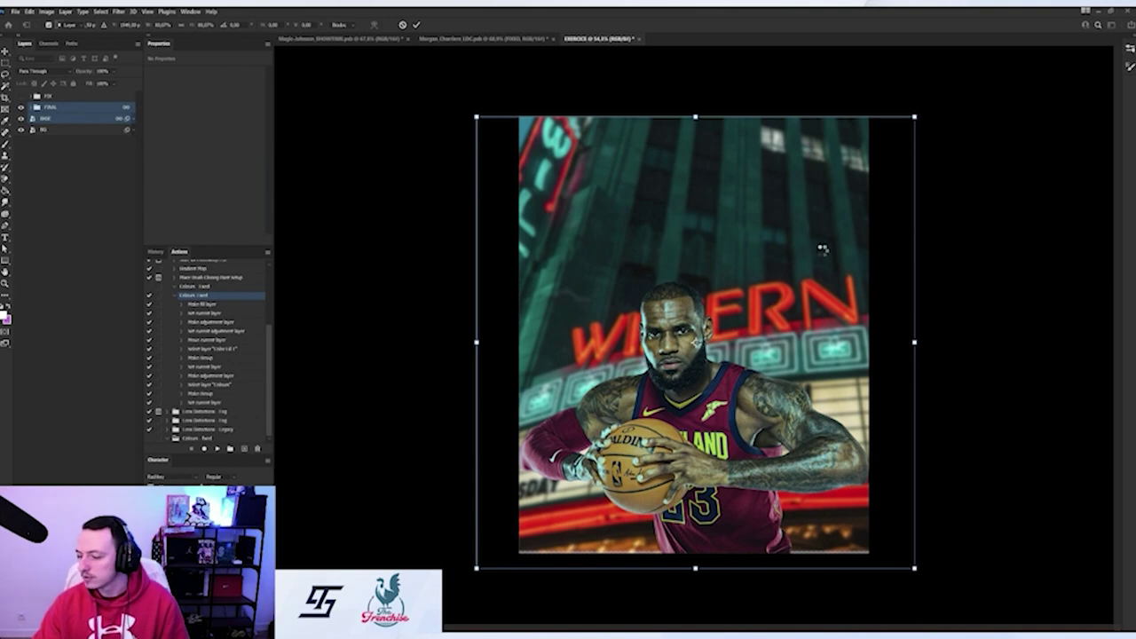
Try scaling the linked FINAL group and BASE layer down to about 80%, and undo the transformation
{"action": "key", "text": "Return"}
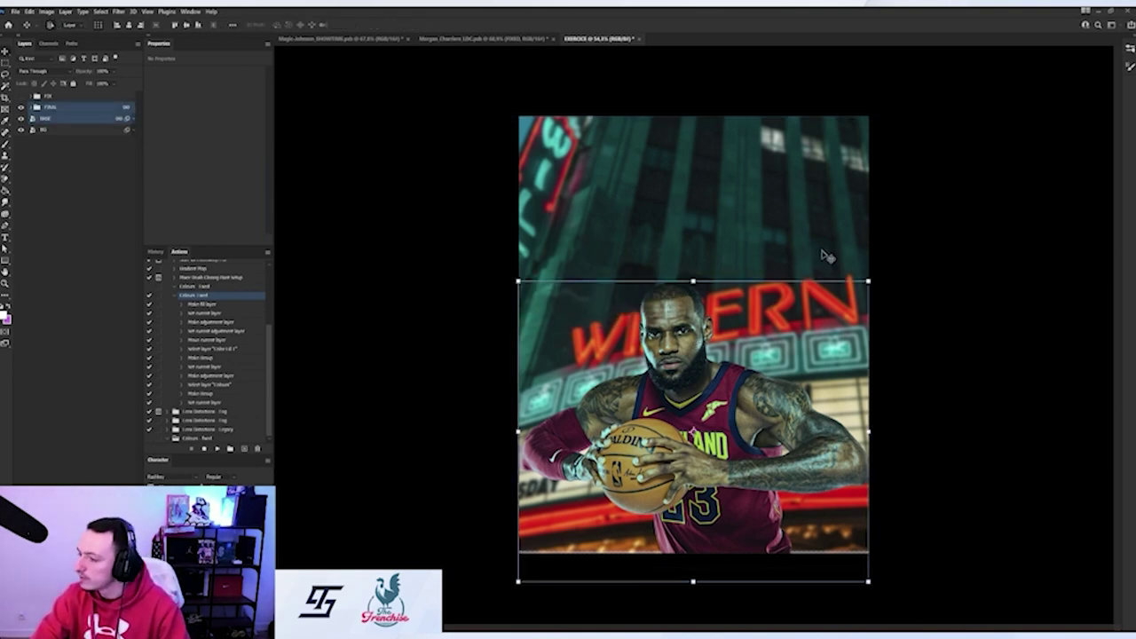
{"action": "key", "text": "ctrl+z"}
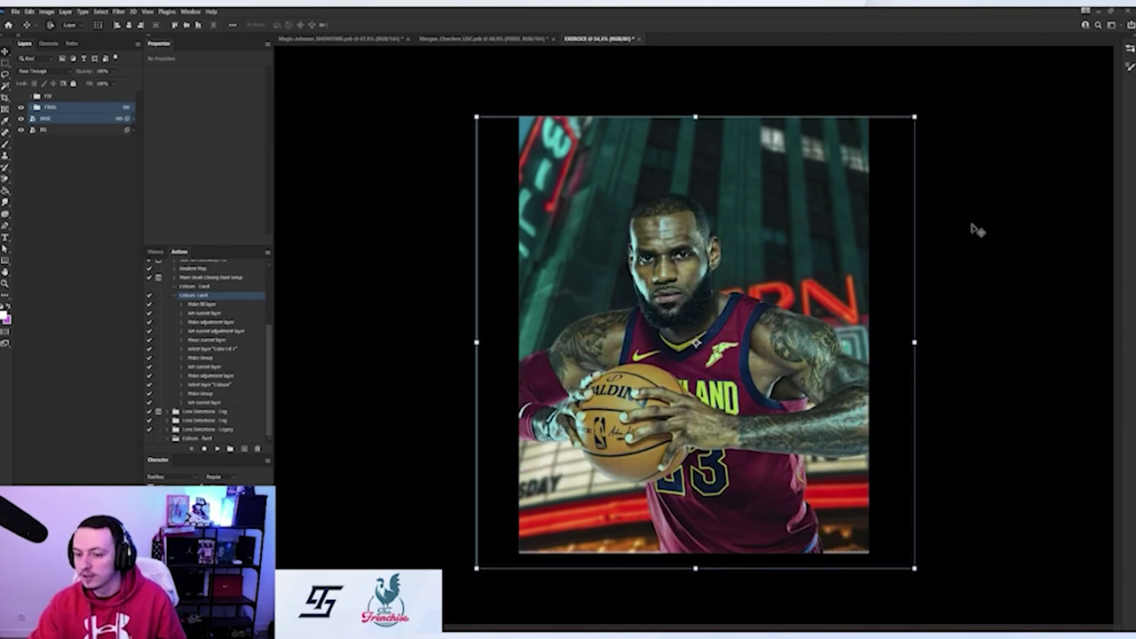
{"action": "left_click", "coordinate": [973, 229]}
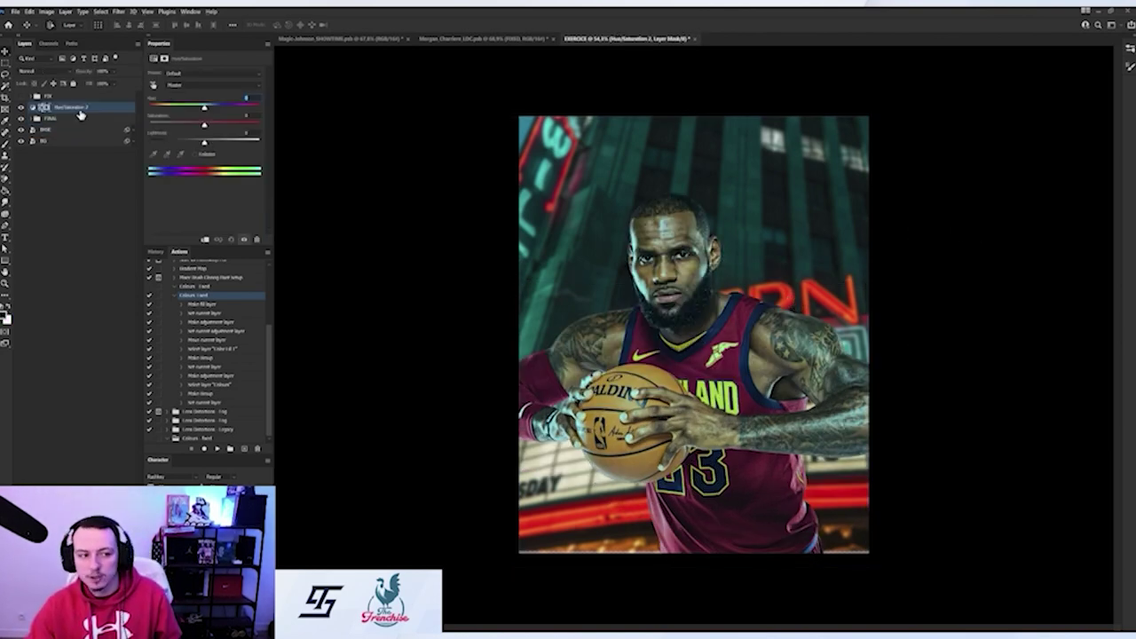
Clip a Hue/Saturation adjustment to FINAL, colorize it light red at about 75 saturation, and exclude its highlights with Blend If on This Layer
{"action": "left_click", "coordinate": [79, 113], "text": "alt"}
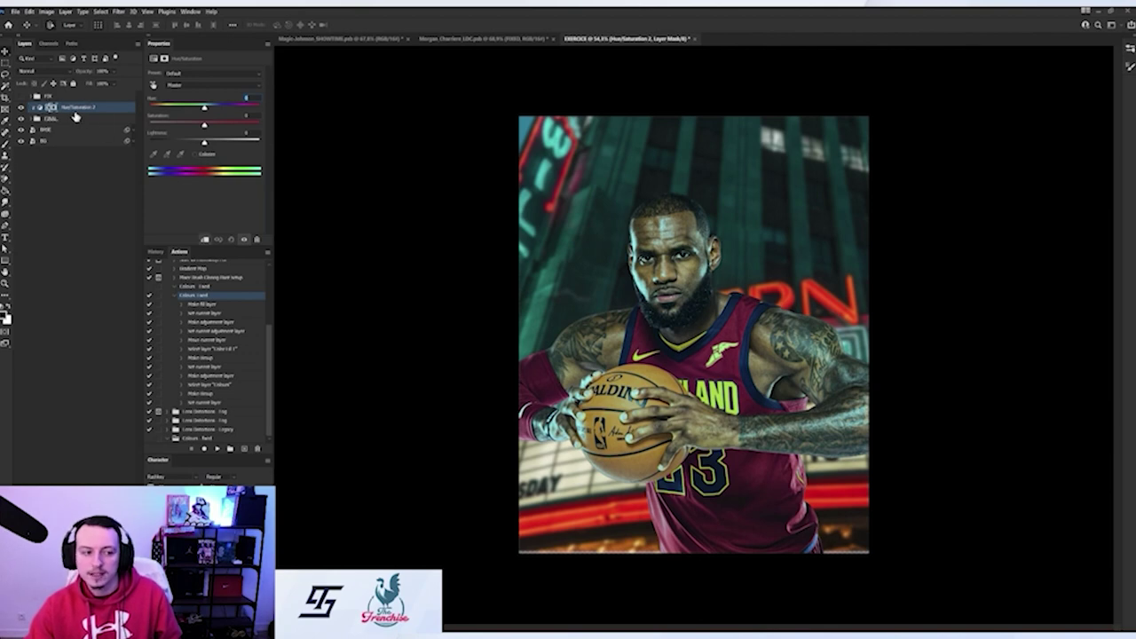
{"action": "left_click", "coordinate": [196, 155]}
{"action": "mouse_move", "coordinate": [233, 128]}
{"action": "left_mouse_down"}
{"action": "mouse_move", "coordinate": [253, 129]}
{"action": "mouse_move", "coordinate": [232, 131]}
{"action": "left_mouse_up"}
{"action": "left_click_drag", "start_coordinate": [150, 107], "coordinate": [154, 107]}
{"action": "left_click_drag", "start_coordinate": [204, 140], "coordinate": [213, 142]}
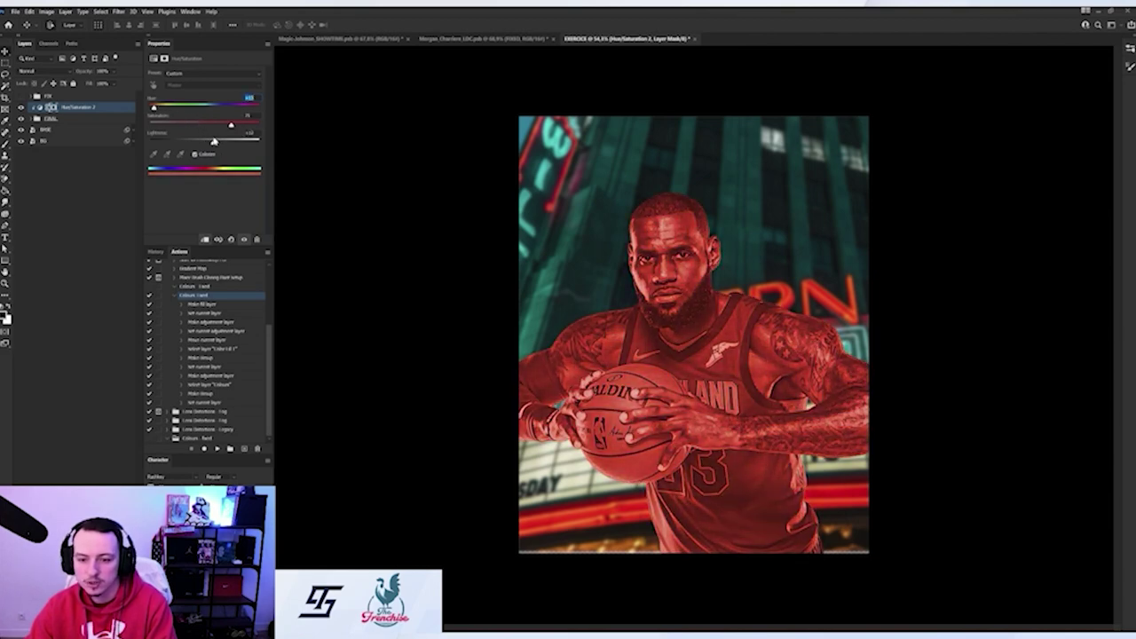
{"action": "double_click", "coordinate": [110, 110]}
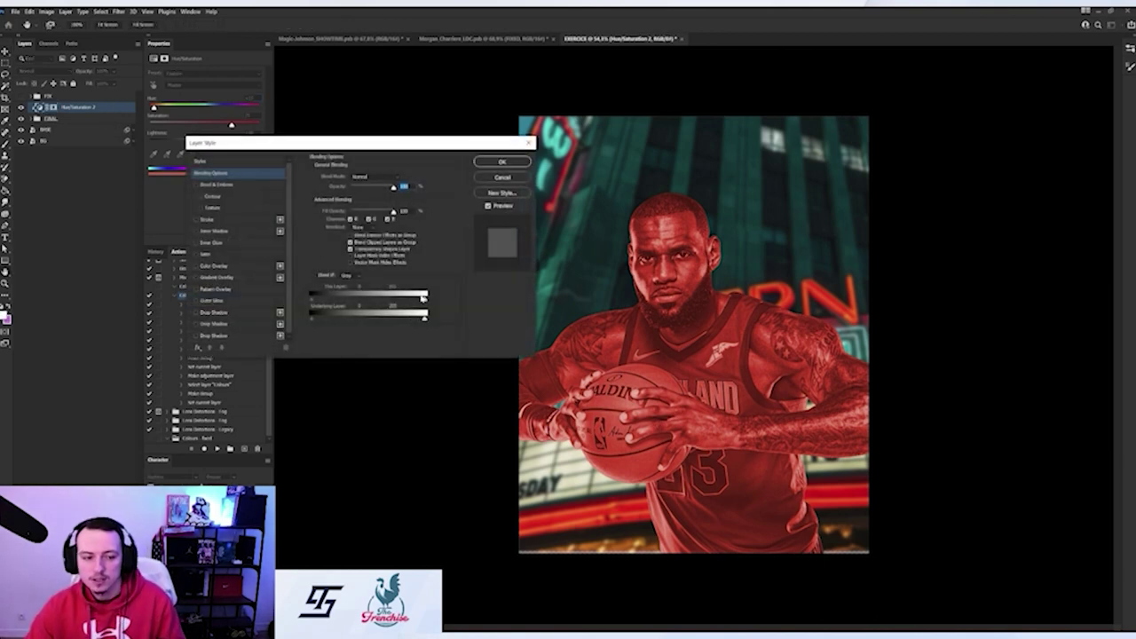
{"action": "left_click_drag", "start_coordinate": [424, 300], "coordinate": [356, 301]}
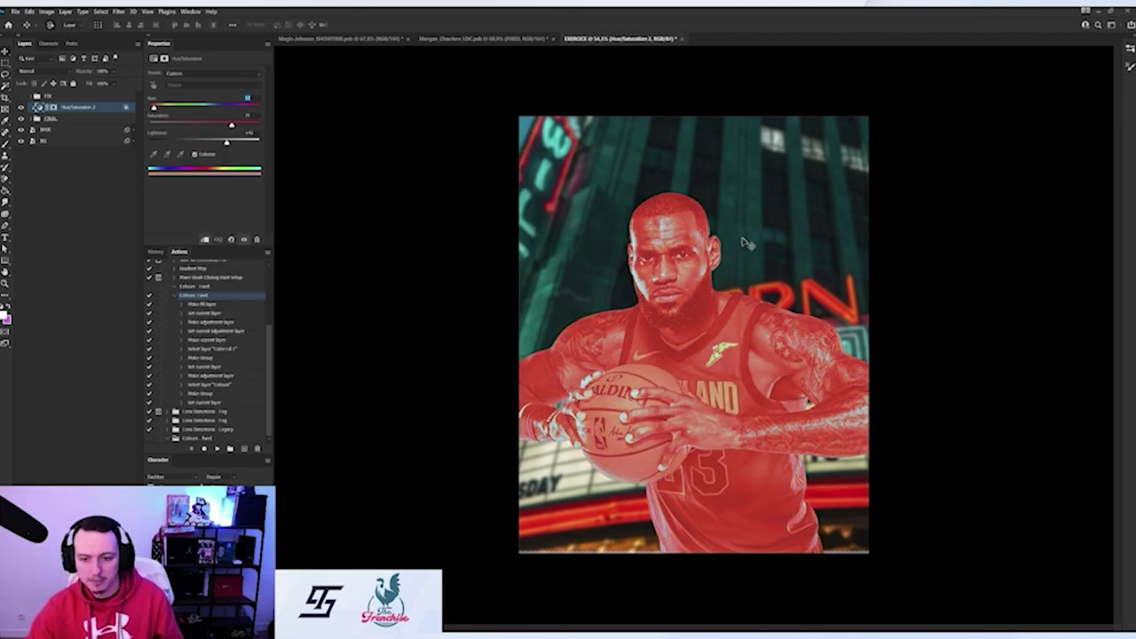
Choose an enlarged Soft Round brush for the Hue/Saturation mask and invert the mask to hide the red tint
{"action": "left_click", "coordinate": [1133, 38]}
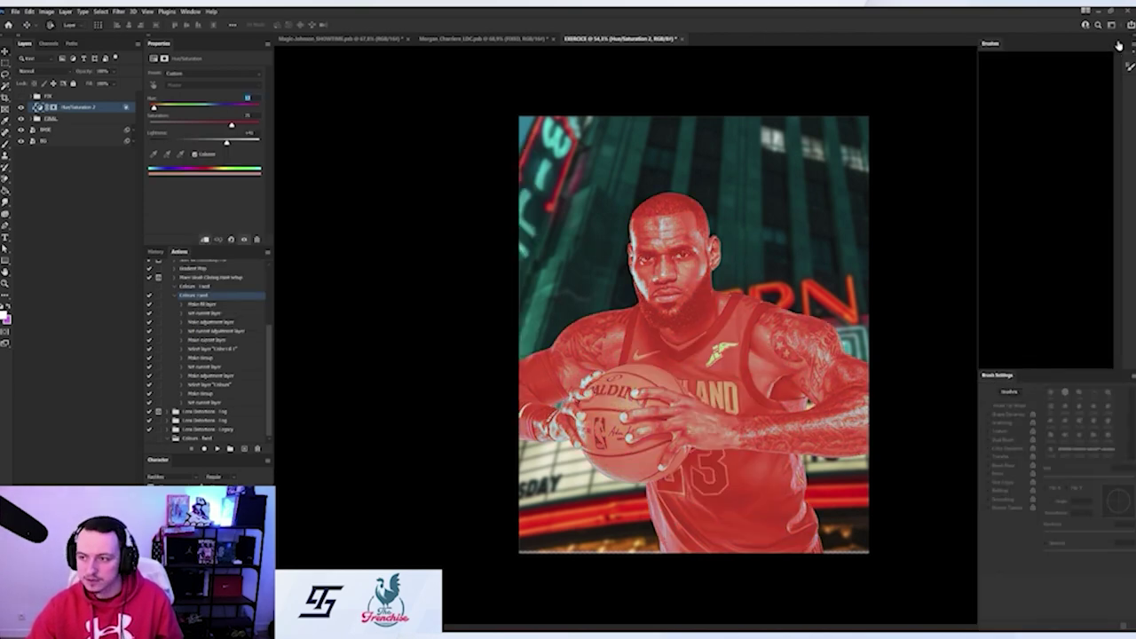
{"action": "left_click", "coordinate": [985, 92]}
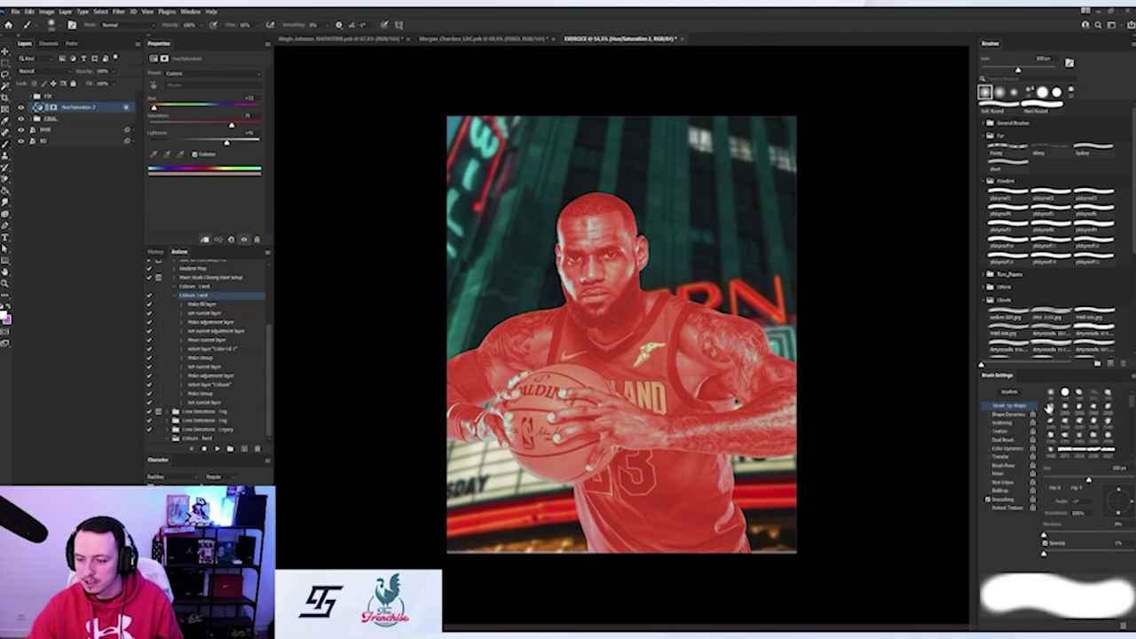
{"action": "left_click", "coordinate": [53, 105]}
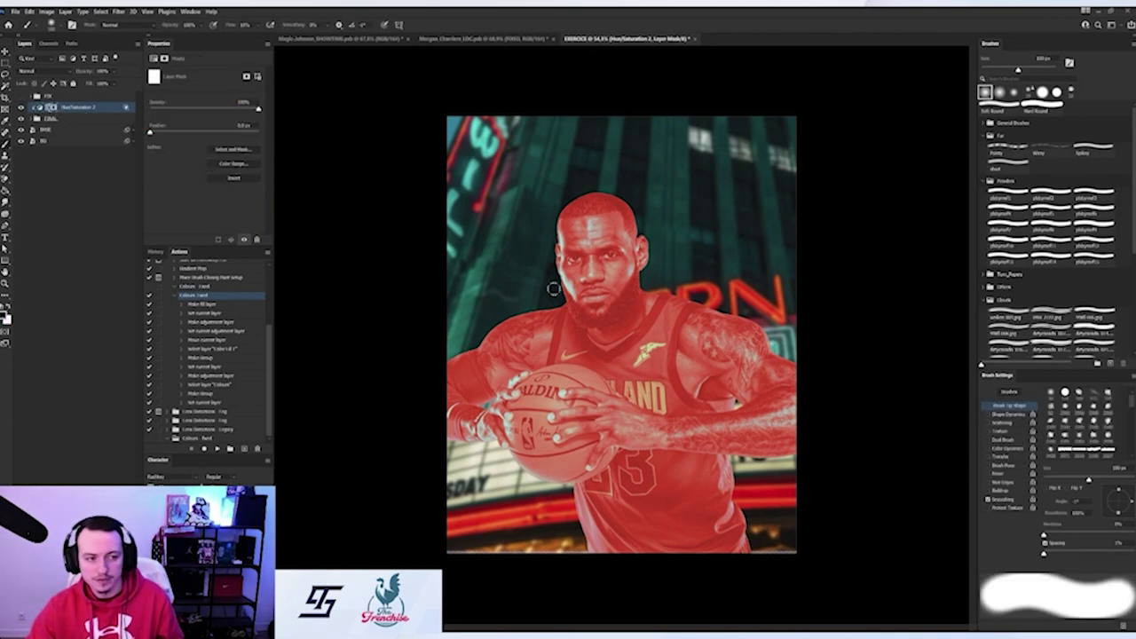
{"action": "scroll", "coordinate": [705, 266], "scroll_direction": "up", "scroll_amount": 2}
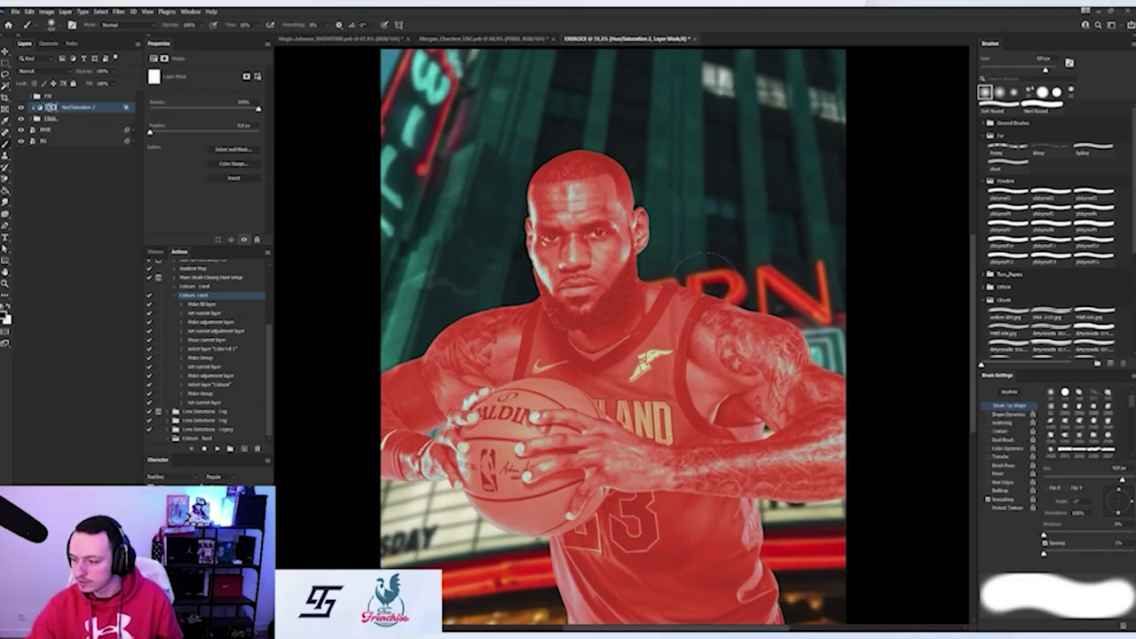
{"action": "key", "text": "Tab"}
{"action": "scroll", "coordinate": [668, 293], "scroll_direction": "up", "scroll_amount": 4}
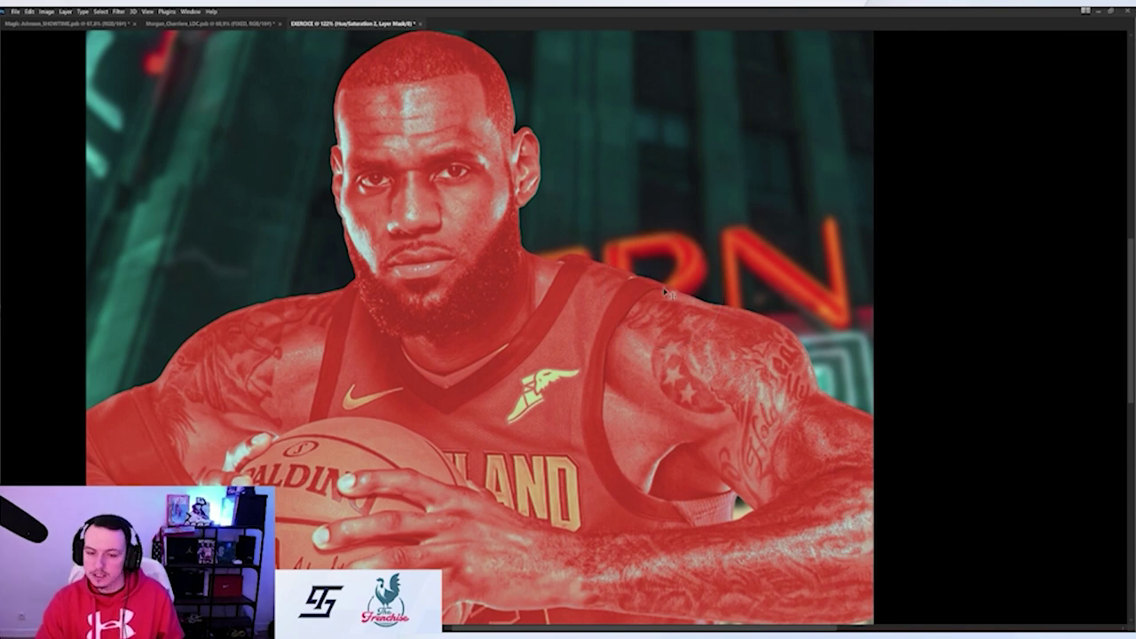
{"action": "key", "text": "ctrl+i"}
Paint the red light onto the neck edge and the ear facing the neon sign in the Hue/Saturation mask
{"action": "left_click_drag", "start_coordinate": [551, 241], "coordinate": [542, 238]}
{"action": "left_click", "coordinate": [540, 236]}
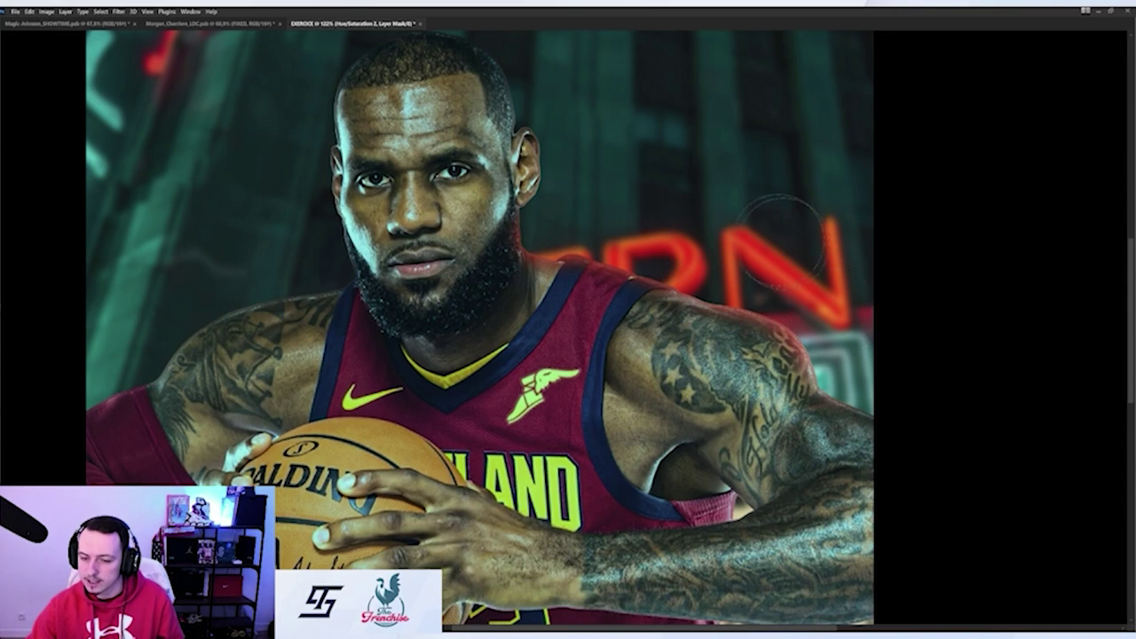
{"action": "scroll", "coordinate": [719, 247], "scroll_direction": "down", "scroll_amount": 2}
{"action": "scroll", "coordinate": [719, 247], "scroll_direction": "up", "scroll_amount": 2}
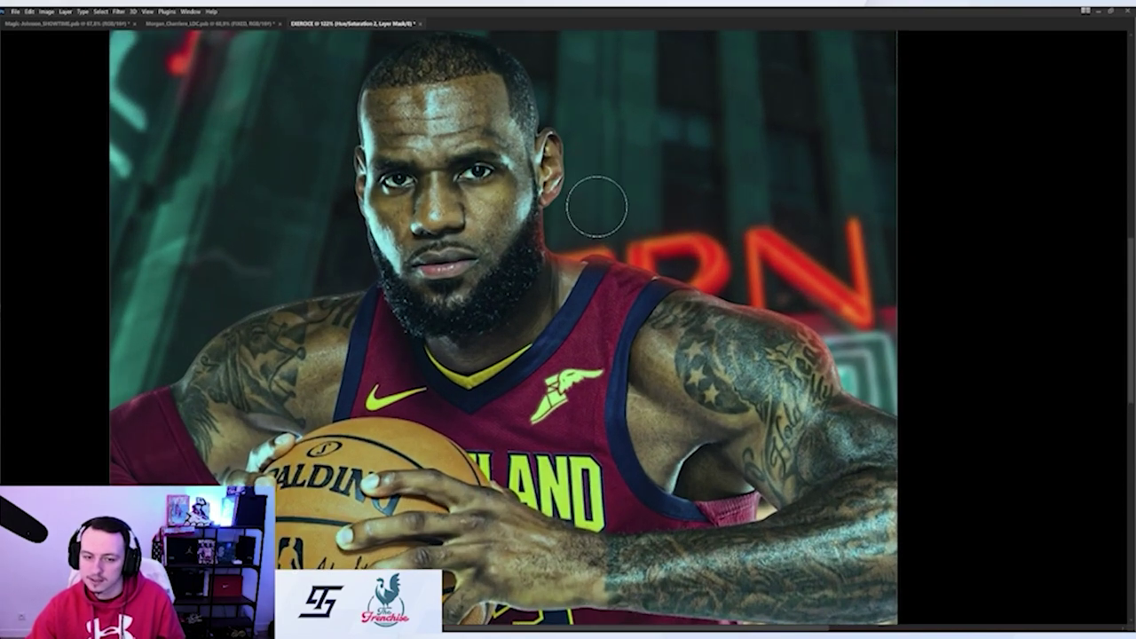
{"action": "left_click_drag", "start_coordinate": [586, 167], "coordinate": [565, 169]}
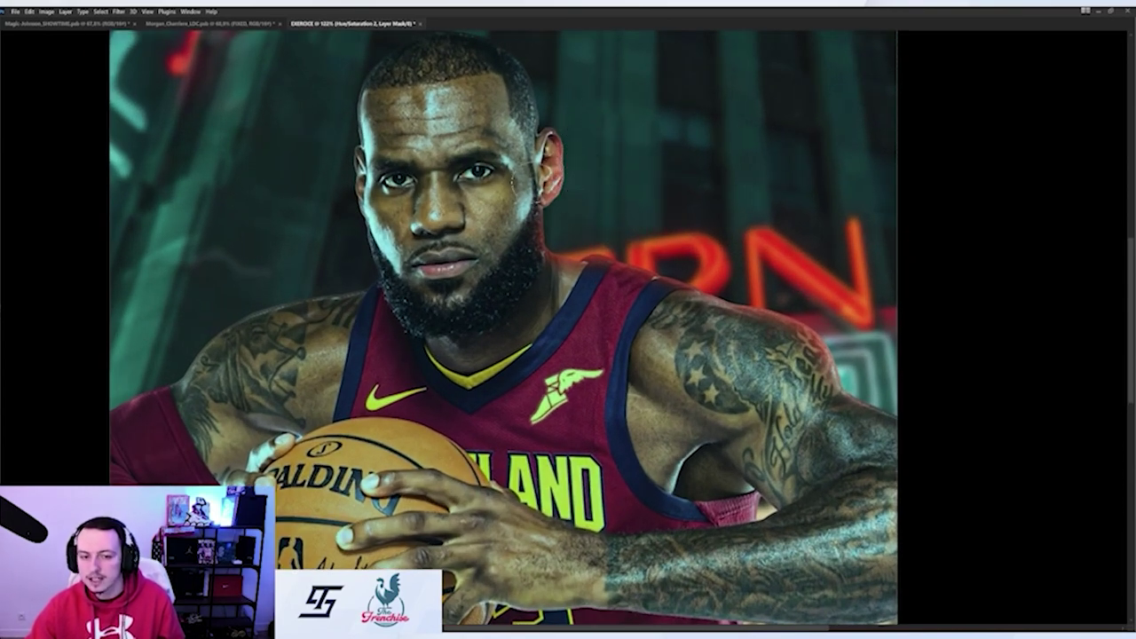
Paint the red glow with a larger brush over the shoulder beneath the neon letters and reinforce it along the neck
{"action": "scroll", "coordinate": [878, 508], "scroll_direction": "down", "scroll_amount": 2}
{"action": "mouse_move", "coordinate": [725, 310]}
{"action": "left_mouse_down"}
{"action": "mouse_move", "coordinate": [807, 304]}
{"action": "mouse_move", "coordinate": [777, 302]}
{"action": "left_mouse_up"}
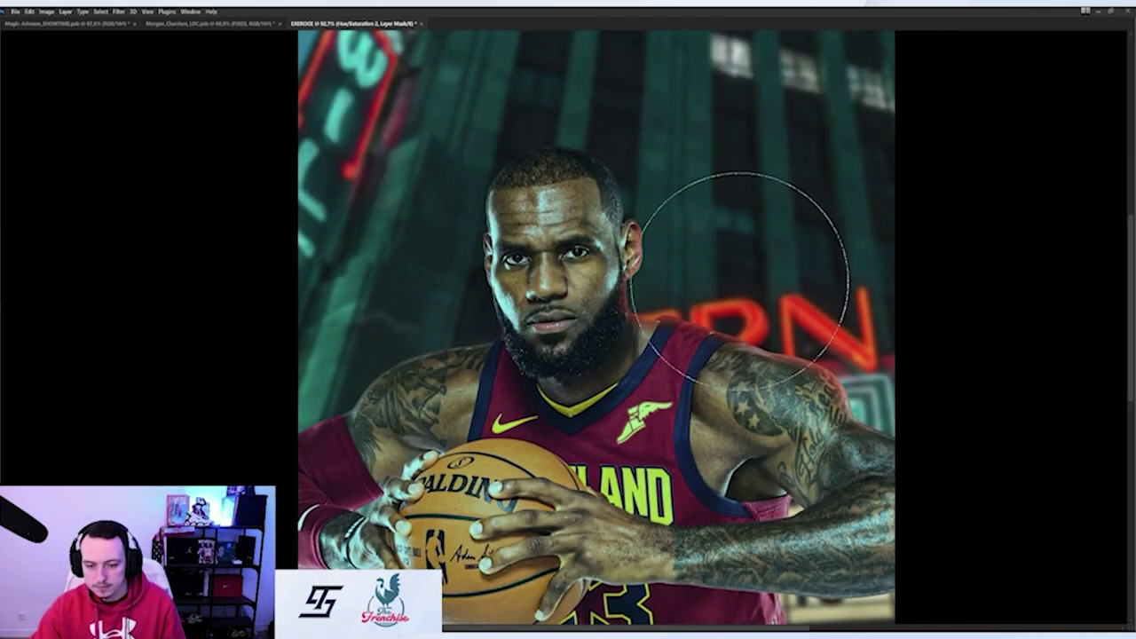
{"action": "right_click", "coordinate": [817, 322], "text": "alt"}
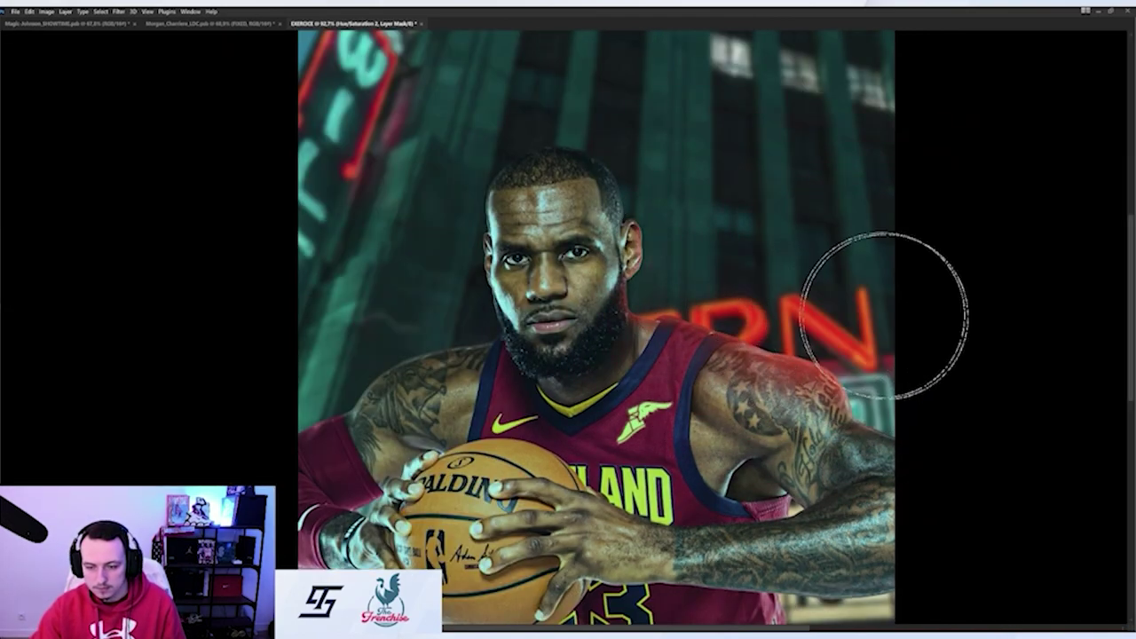
{"action": "mouse_move", "coordinate": [713, 250]}
{"action": "left_mouse_down"}
{"action": "mouse_move", "coordinate": [682, 256]}
{"action": "mouse_move", "coordinate": [654, 322]}
{"action": "left_mouse_up"}
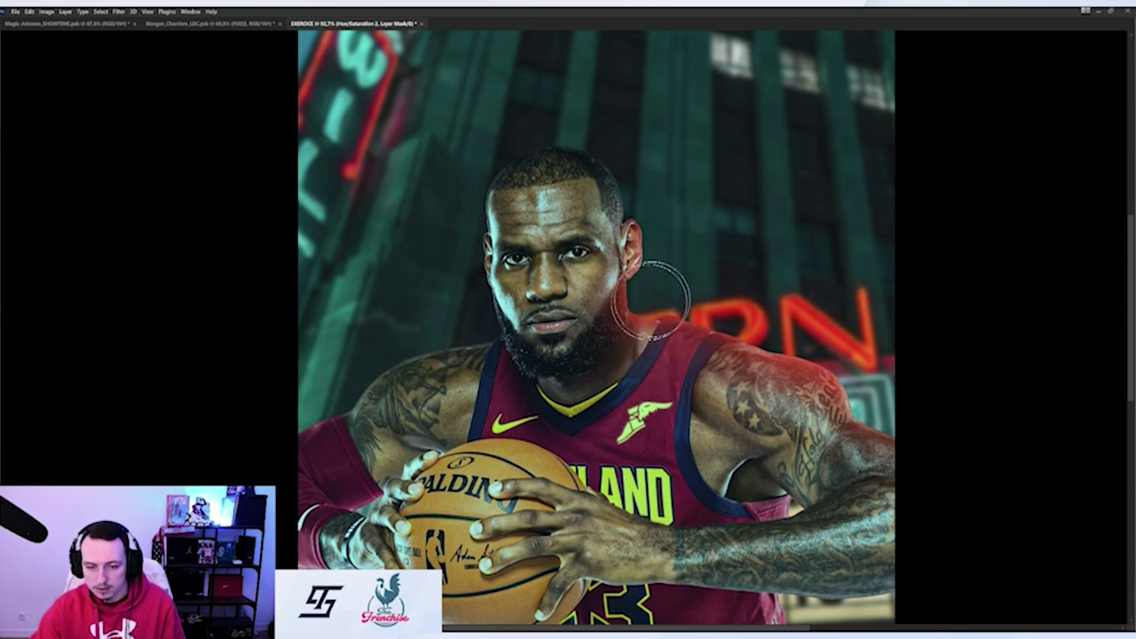
{"action": "scroll", "coordinate": [664, 284], "scroll_direction": "down", "scroll_amount": 2}
{"action": "key", "text": "Tab"}
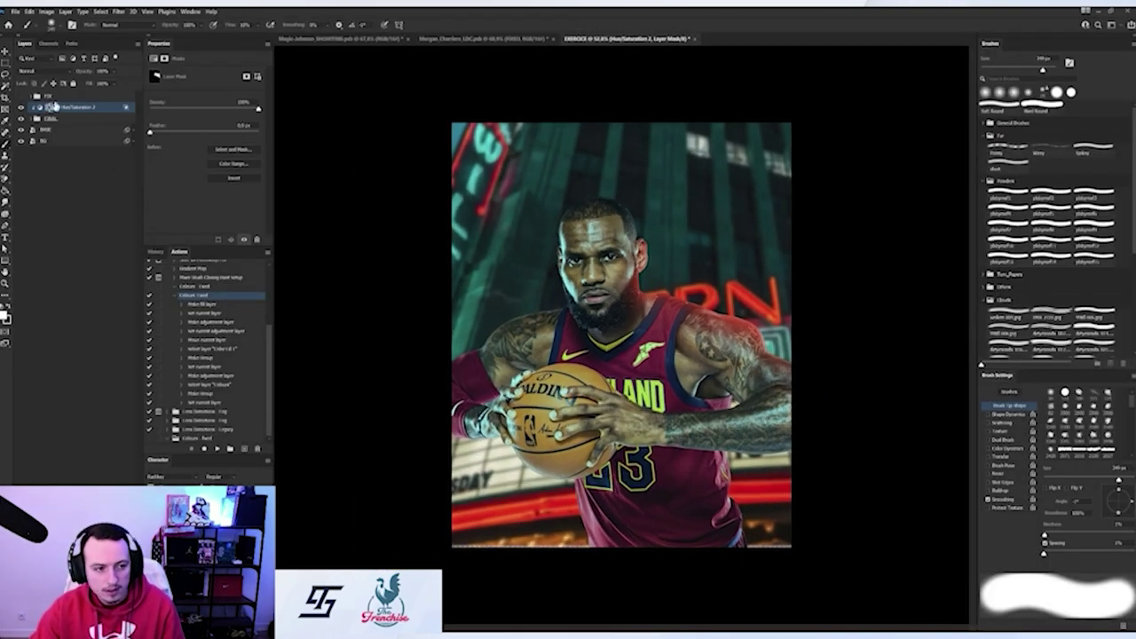
Lower the red Hue/Saturation adjustment's opacity to about 75% and compare the player with and without the red light
{"action": "left_click_drag", "start_coordinate": [88, 73], "coordinate": [76, 73]}
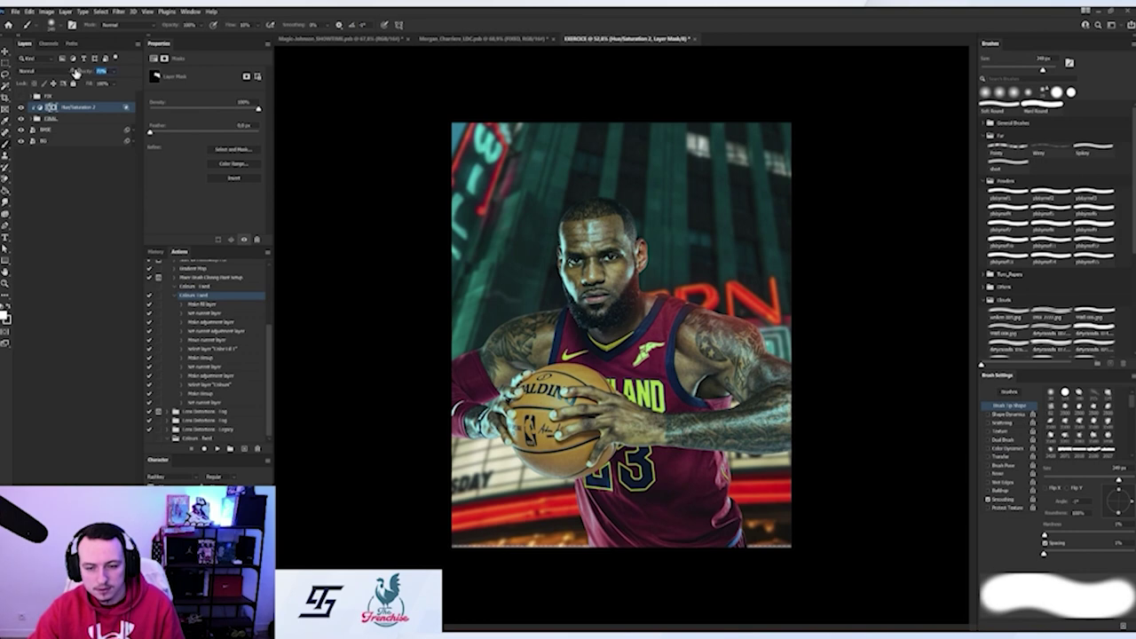
{"action": "left_click", "coordinate": [22, 107]}
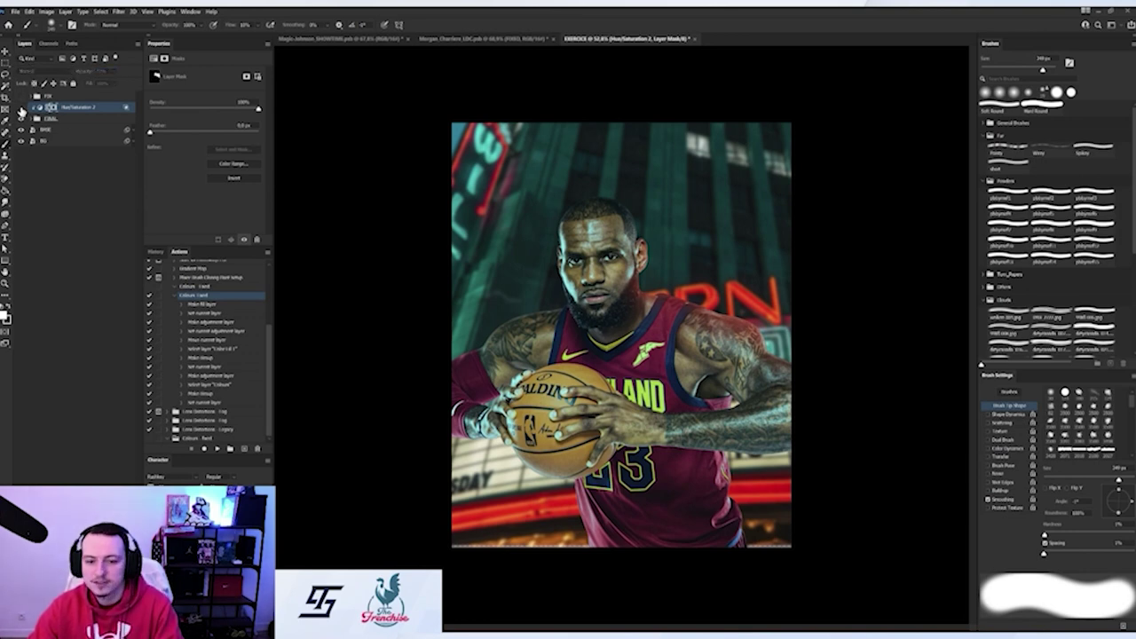
{"action": "left_click", "coordinate": [21, 108]}
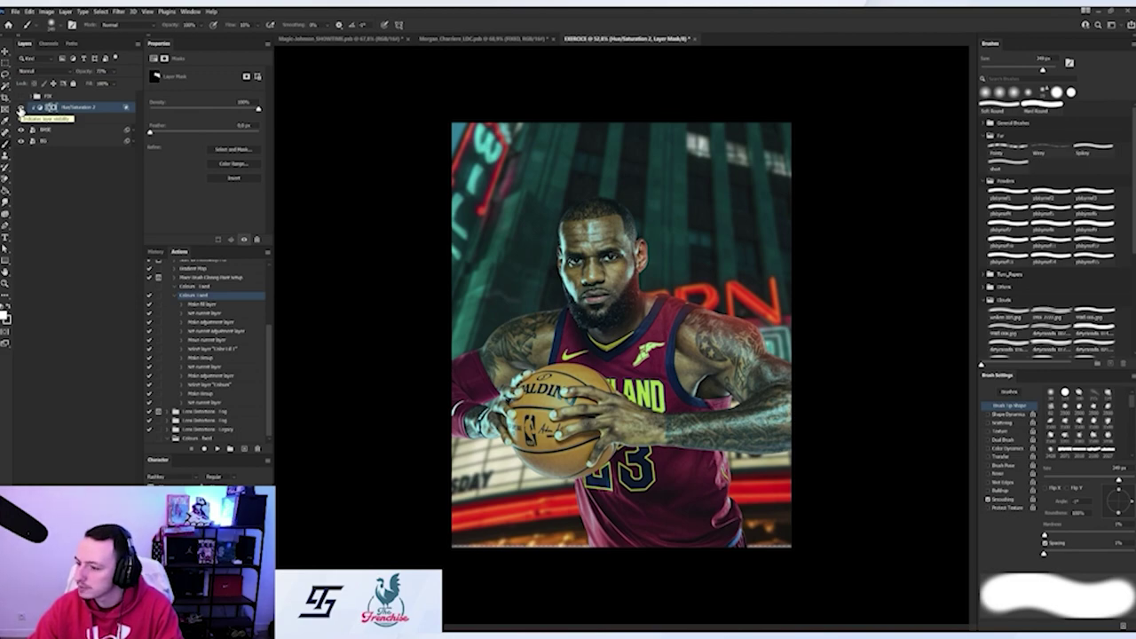
{"action": "scroll", "coordinate": [709, 382], "scroll_direction": "up", "scroll_amount": 5}
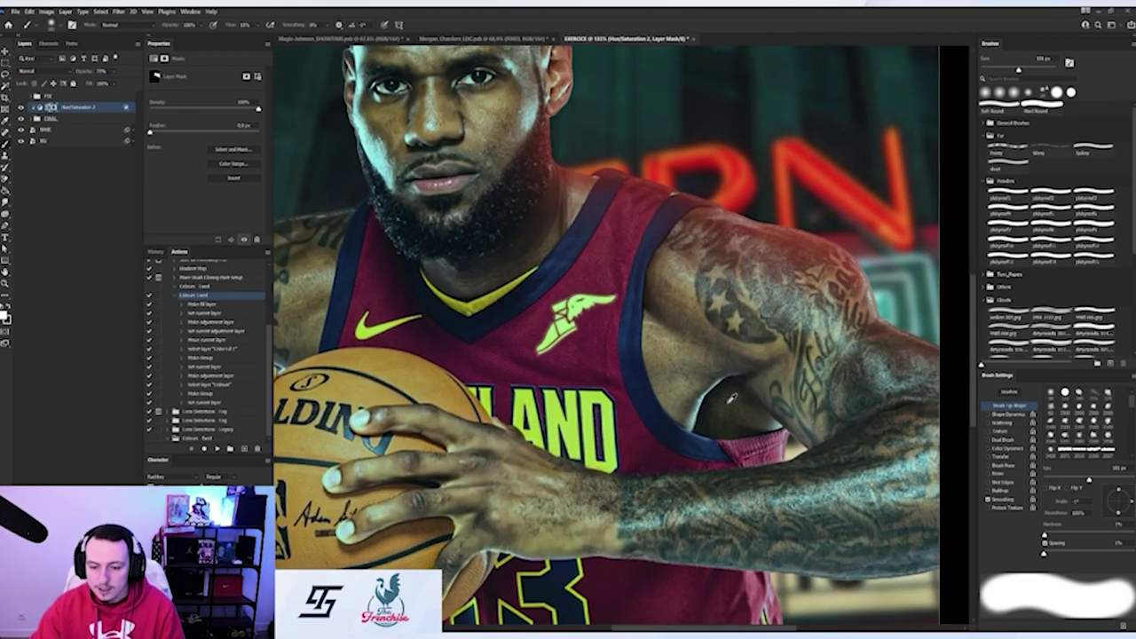
{"action": "scroll", "coordinate": [728, 386], "scroll_direction": "down", "scroll_amount": 4}
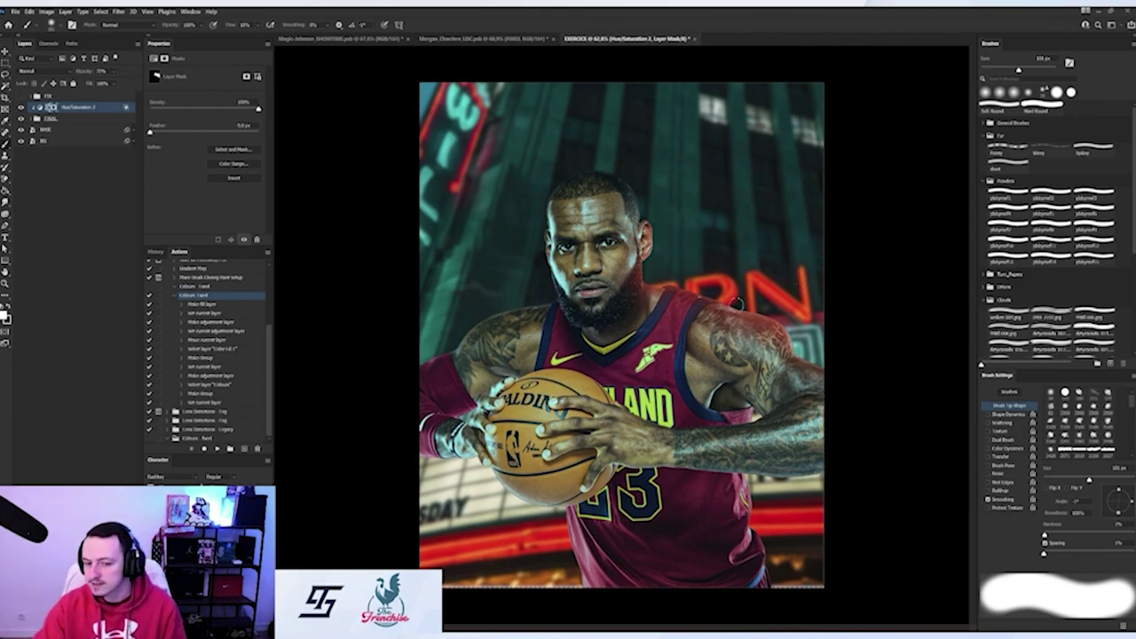
Try painting red strokes with small soft and harder brushes across the shoulder and upper arm, and undo them
{"action": "scroll", "coordinate": [781, 391], "scroll_direction": "up", "scroll_amount": 3}
{"action": "mouse_move", "coordinate": [697, 417]}
{"action": "left_mouse_down"}
{"action": "mouse_move", "coordinate": [680, 435]}
{"action": "mouse_move", "coordinate": [747, 443]}
{"action": "left_mouse_up"}
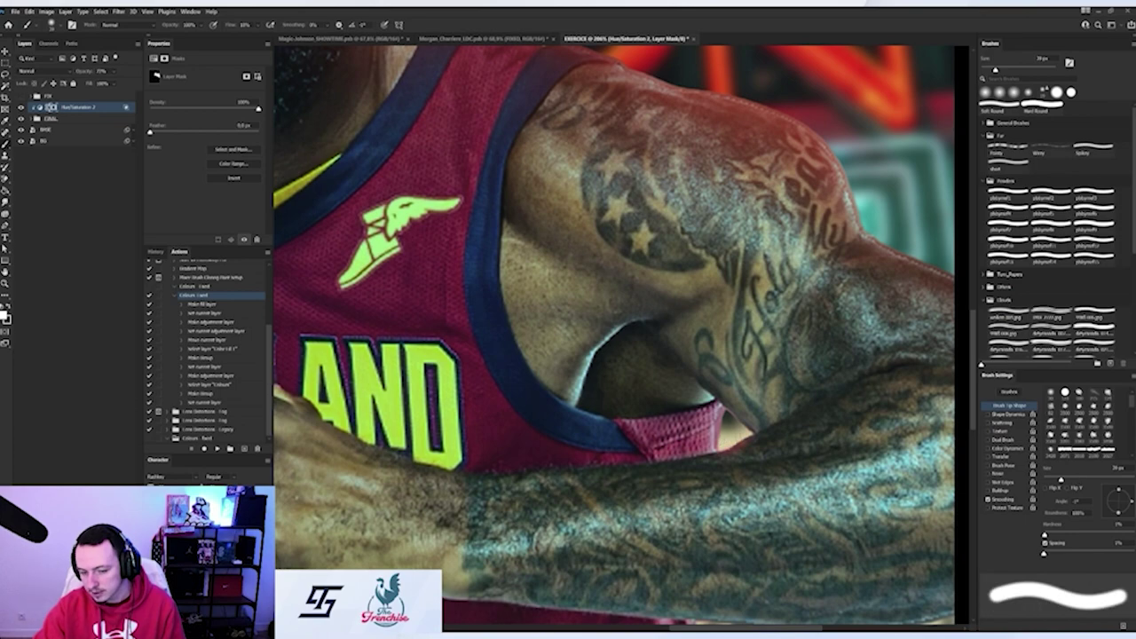
{"action": "scroll", "coordinate": [793, 394], "scroll_direction": "down", "scroll_amount": 5}
{"action": "mouse_move", "coordinate": [734, 391]}
{"action": "left_mouse_down"}
{"action": "mouse_move", "coordinate": [767, 397]}
{"action": "mouse_move", "coordinate": [747, 551]}
{"action": "left_mouse_up"}
{"action": "mouse_move", "coordinate": [753, 338]}
{"action": "left_mouse_down"}
{"action": "mouse_move", "coordinate": [728, 306]}
{"action": "mouse_move", "coordinate": [726, 340]}
{"action": "mouse_move", "coordinate": [750, 337]}
{"action": "mouse_move", "coordinate": [783, 390]}
{"action": "mouse_move", "coordinate": [815, 384]}
{"action": "left_mouse_up"}
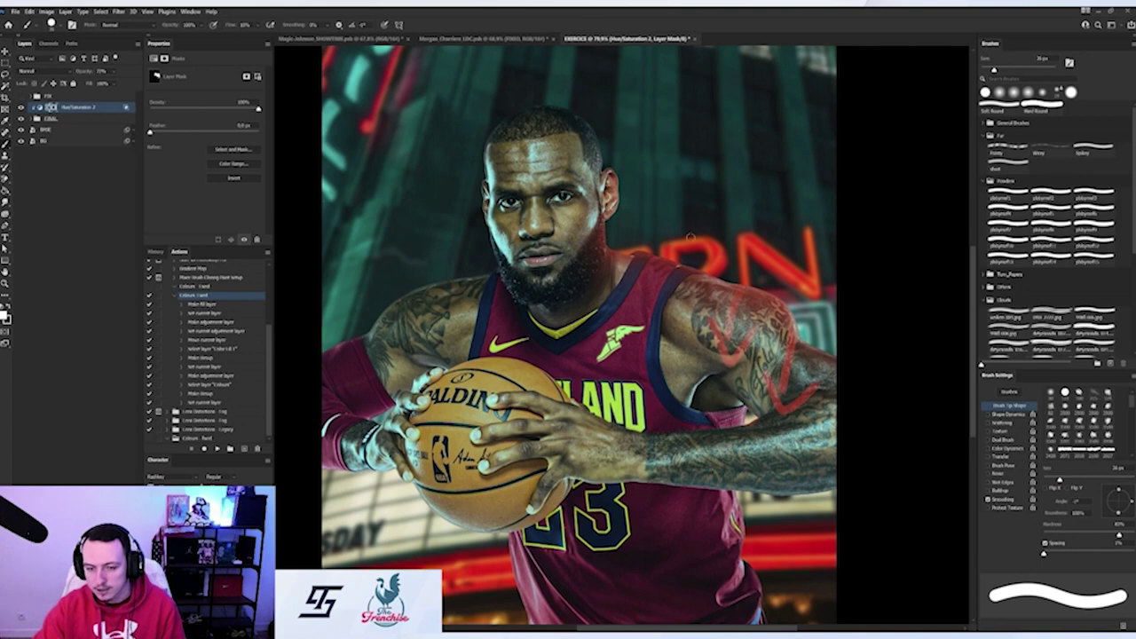
{"action": "left_click_drag", "start_coordinate": [798, 333], "coordinate": [832, 338]}
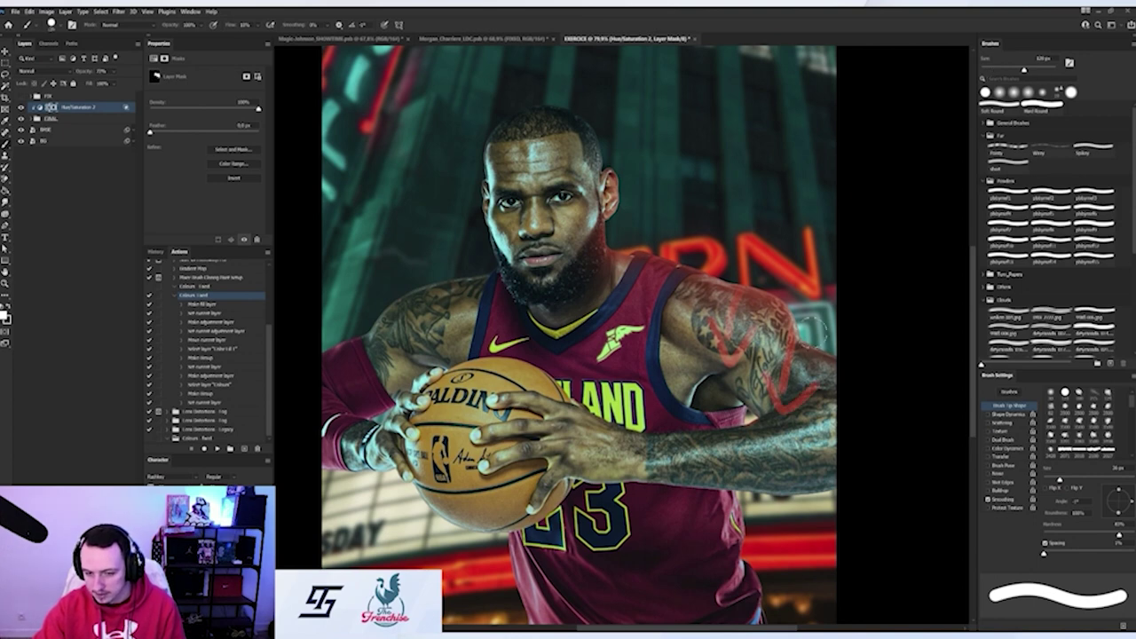
{"action": "left_click_drag", "start_coordinate": [766, 479], "coordinate": [761, 365]}
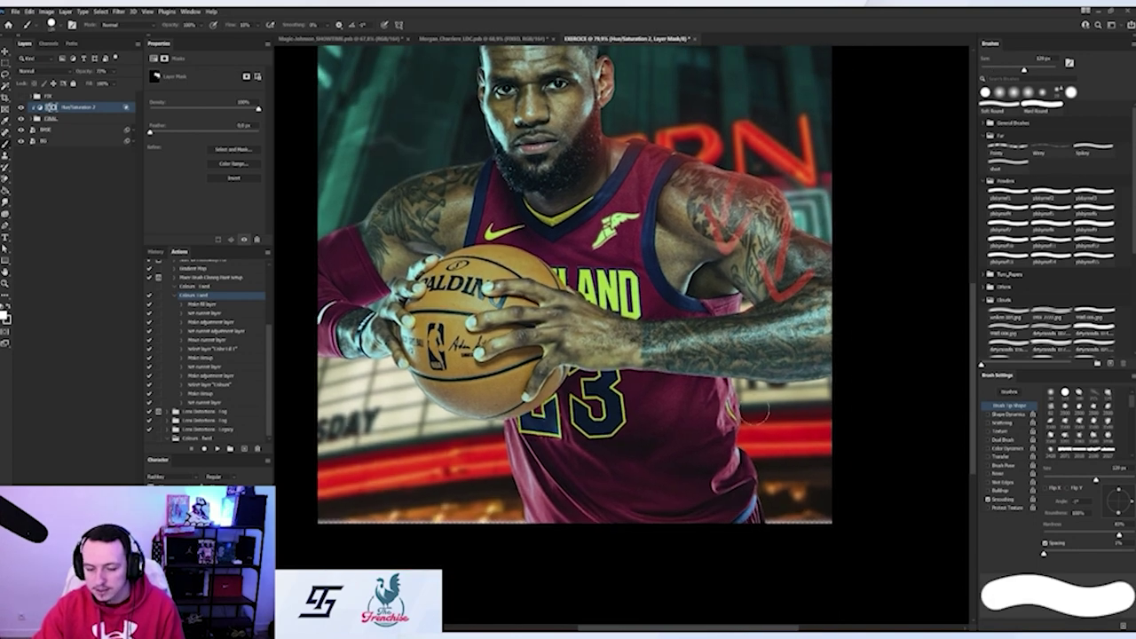
{"action": "key", "text": "bracketleft"}
{"action": "key", "text": "bracketleft"}
{"action": "key", "text": "bracketleft"}
{"action": "key", "text": "bracketleft"}
{"action": "key", "text": "bracketleft"}
{"action": "key", "text": "bracketleft"}
{"action": "key", "text": "bracketleft"}
{"action": "key", "text": "bracketleft"}
{"action": "key", "text": "bracketleft"}
{"action": "key", "text": "bracketleft"}
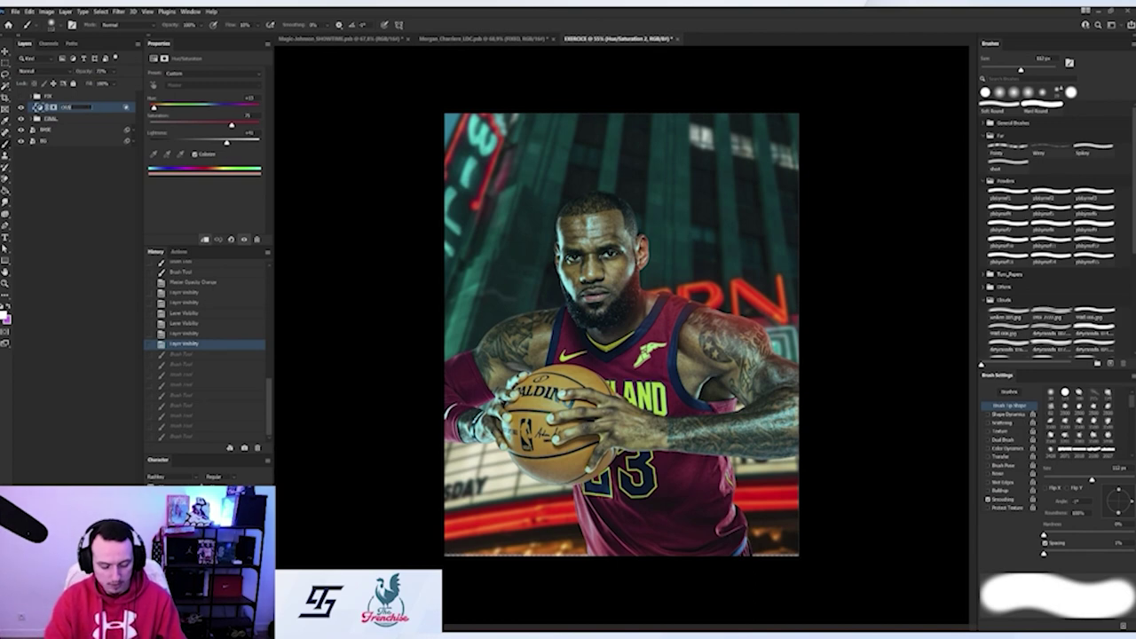
Rename the red adjustment layer as ORANGE and add a second Hue/Saturation adjustment clipped to the FINAL group
{"action": "key", "text": "Return"}
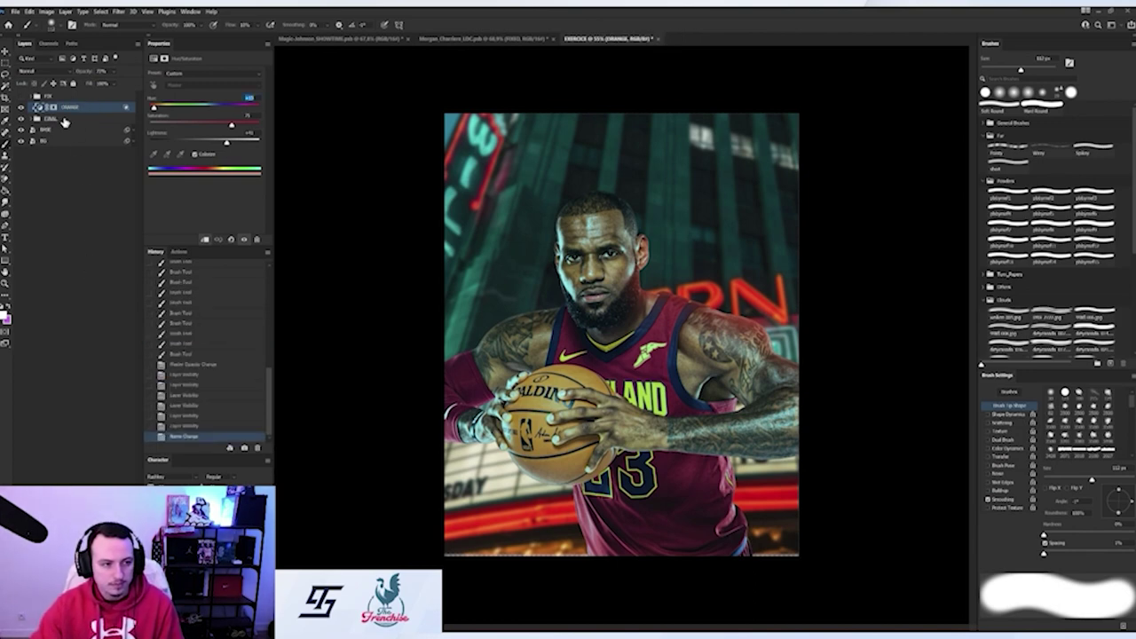
{"action": "left_click", "coordinate": [64, 122]}
{"action": "left_click", "coordinate": [88, 625]}
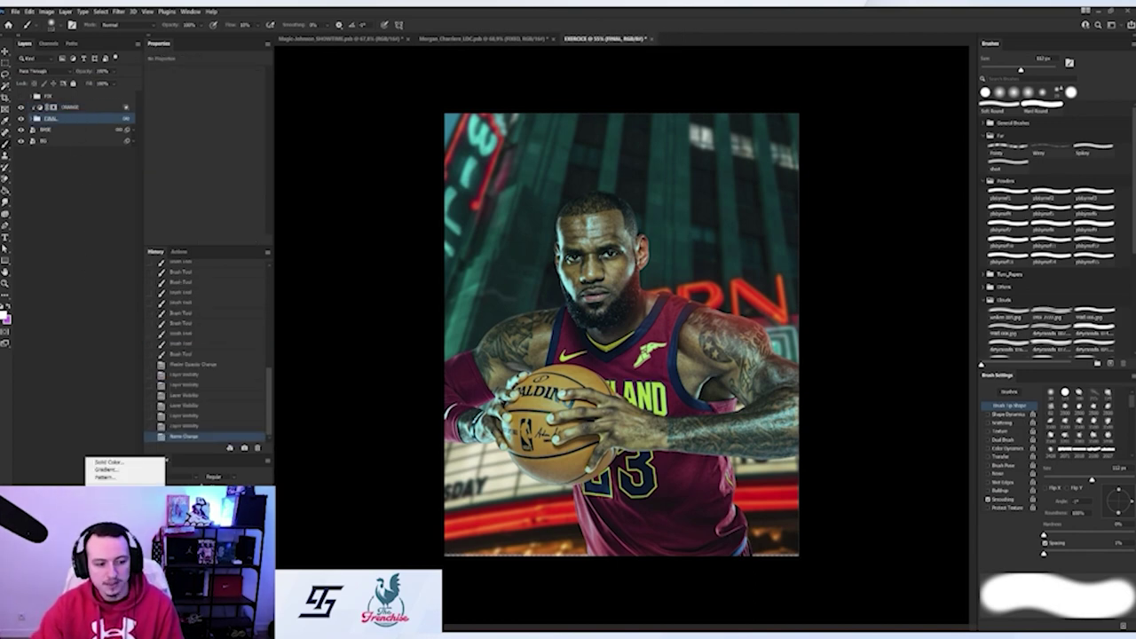
{"action": "left_click", "coordinate": [112, 528]}
Colorize the new adjustment pale green with hue about 162 and lightness +57, and invert its mask to hide the tint
{"action": "left_click", "coordinate": [195, 154]}
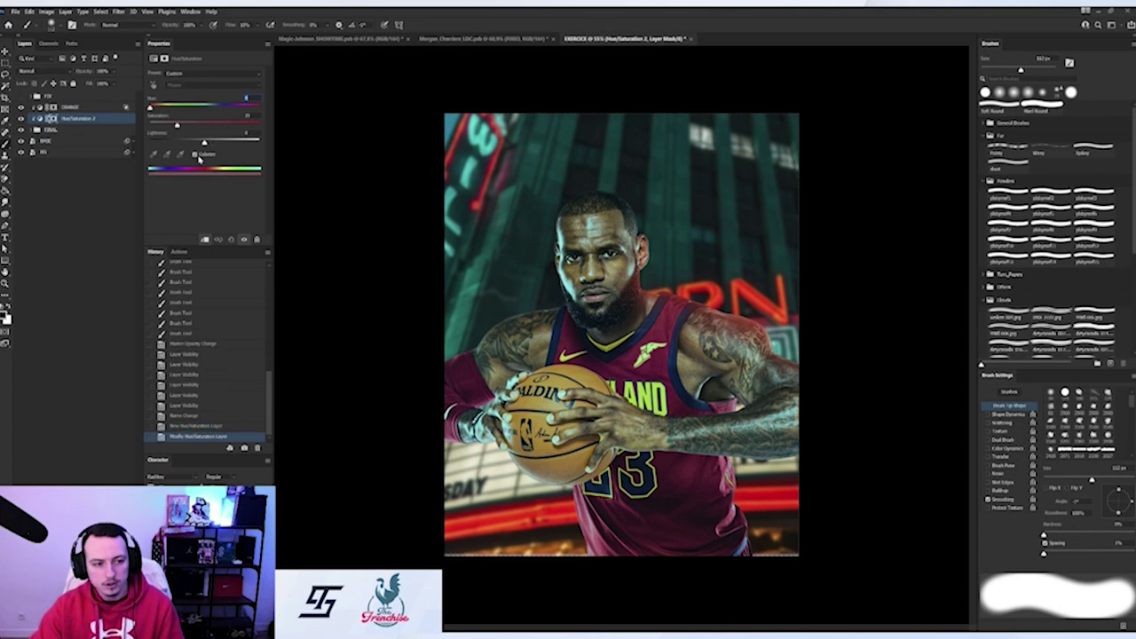
{"action": "left_click", "coordinate": [235, 142]}
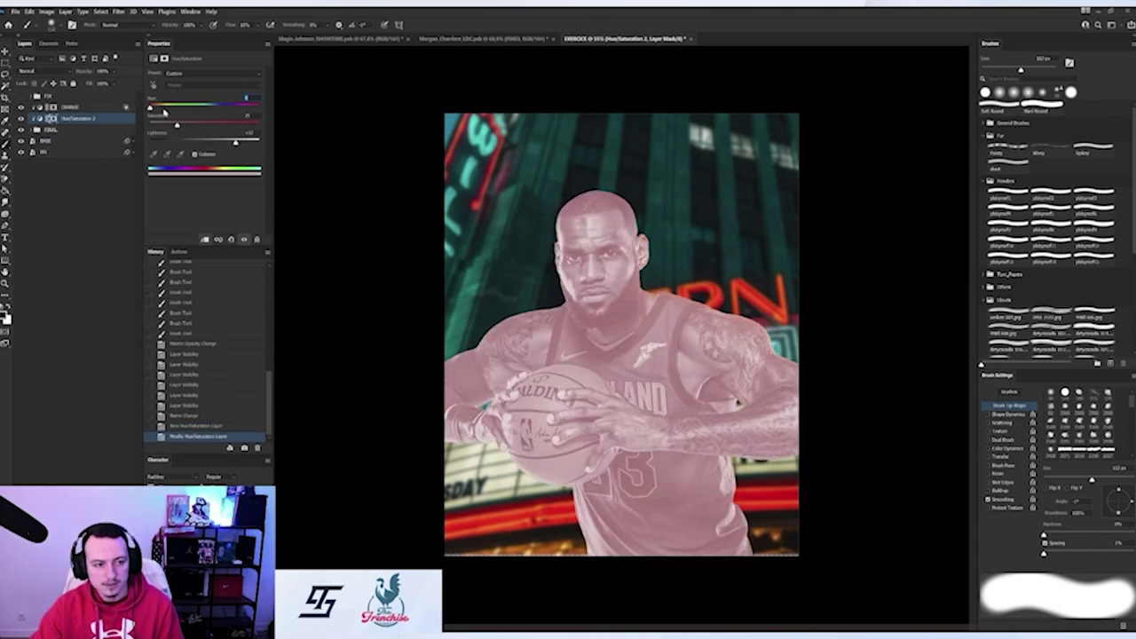
{"action": "left_click_drag", "start_coordinate": [164, 111], "coordinate": [200, 106]}
{"action": "left_click", "coordinate": [58, 119]}
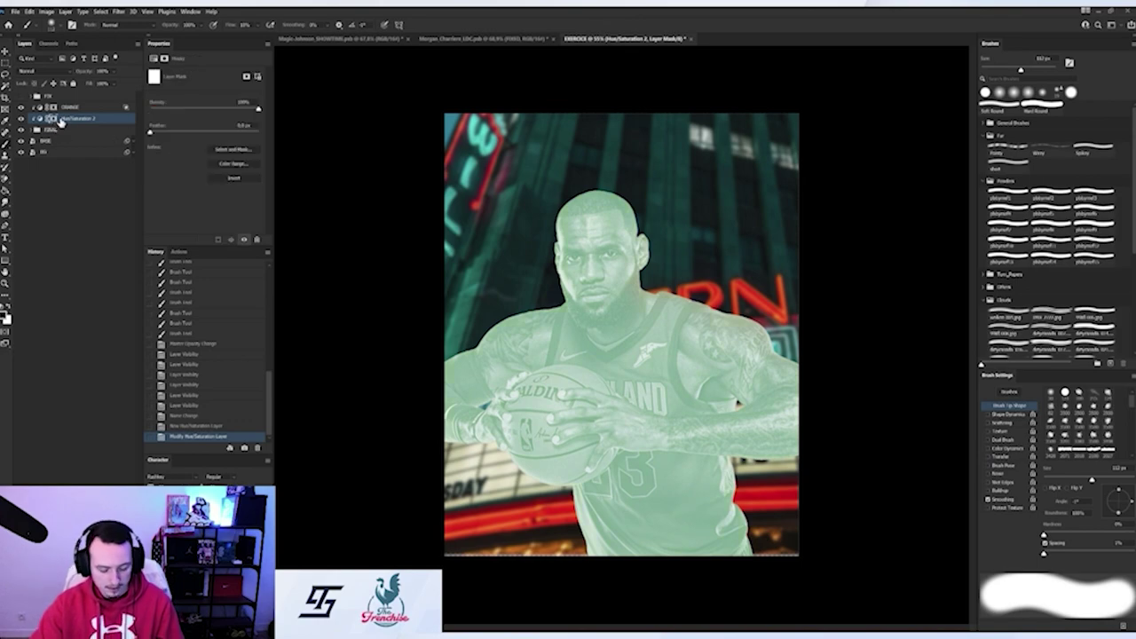
{"action": "key", "text": "ctrl+i"}
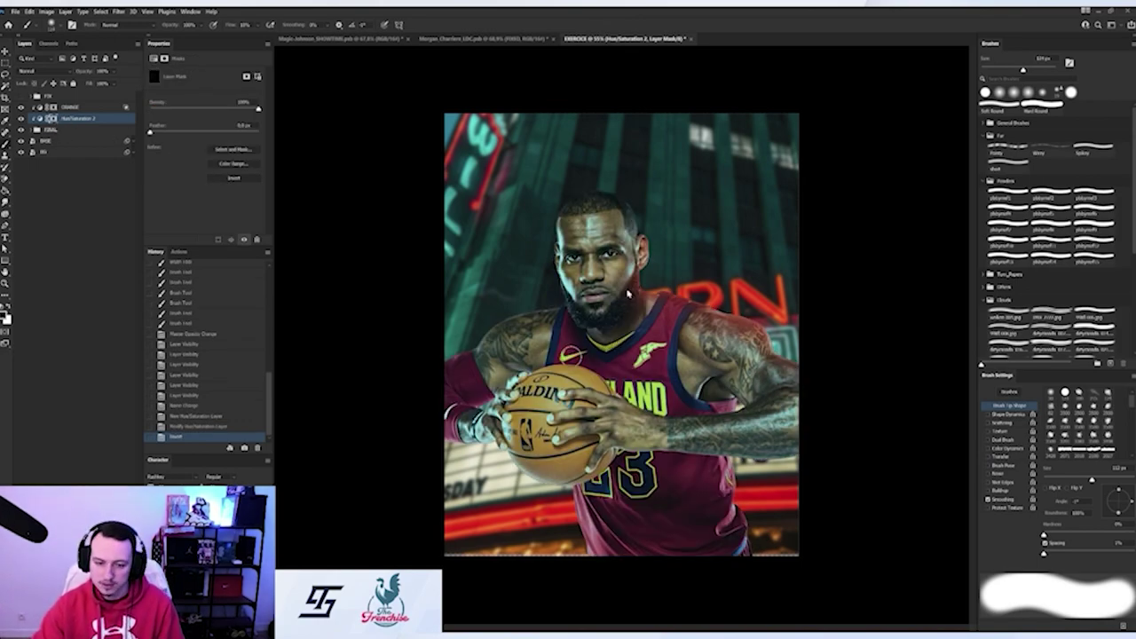
Paint the pale light in the mask along the shoulder, armband, cheek and wrist edges on the side away from the red sign
{"action": "scroll", "coordinate": [480, 359], "scroll_direction": "up", "scroll_amount": 3}
{"action": "left_click_drag", "start_coordinate": [380, 335], "coordinate": [359, 337]}
{"action": "left_click_drag", "start_coordinate": [227, 342], "coordinate": [194, 335]}
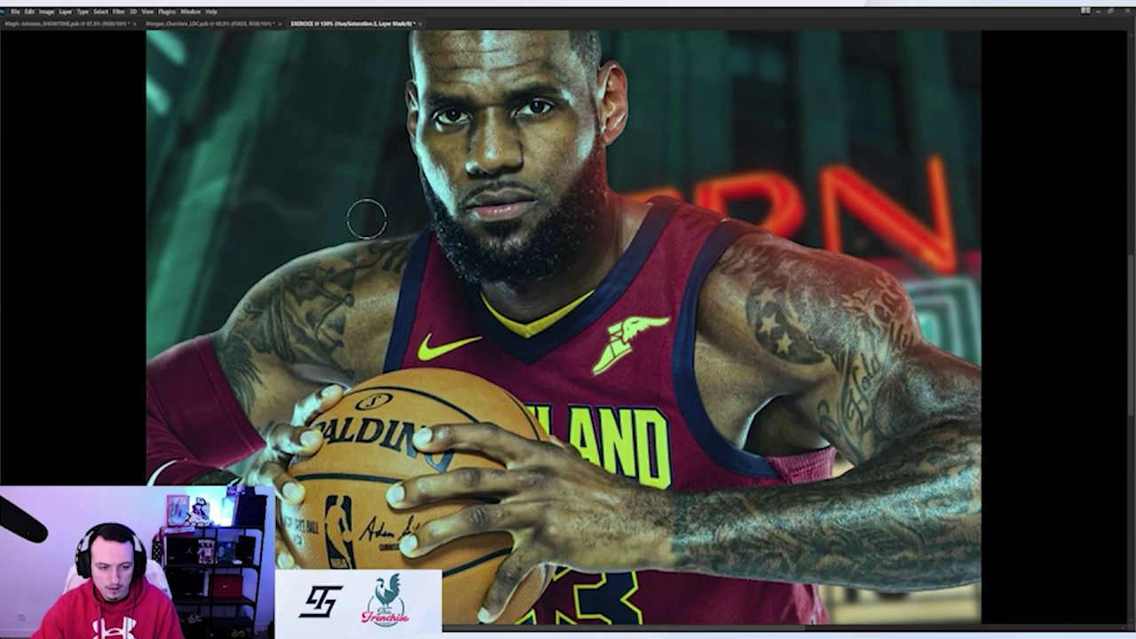
{"action": "mouse_move", "coordinate": [410, 203]}
{"action": "left_mouse_down"}
{"action": "mouse_move", "coordinate": [418, 191]}
{"action": "mouse_move", "coordinate": [406, 192]}
{"action": "left_mouse_up"}
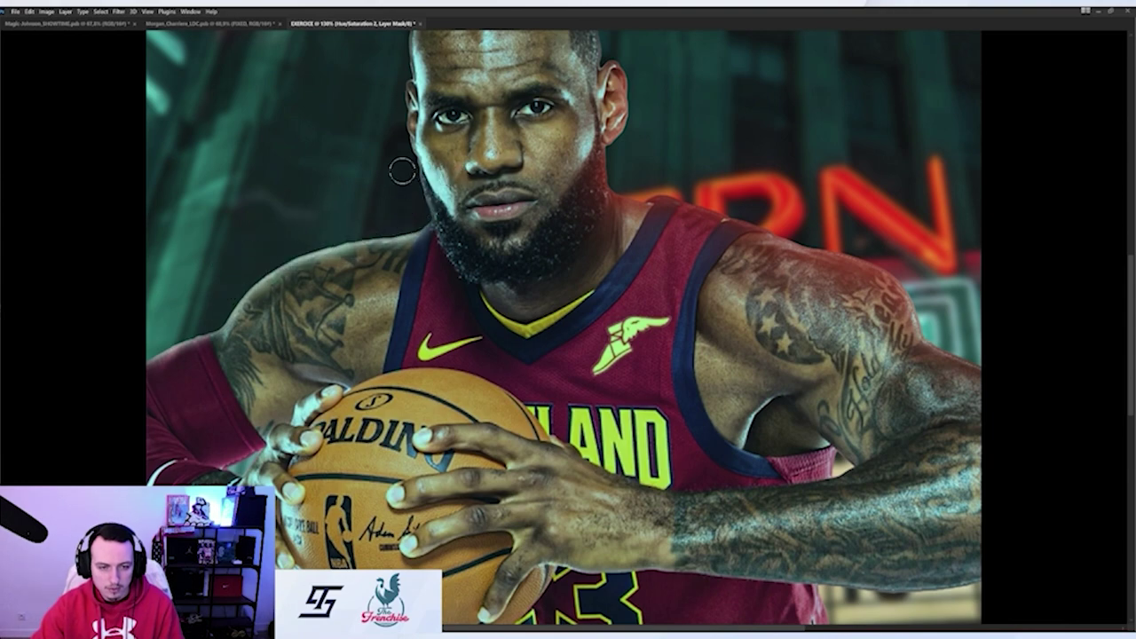
{"action": "mouse_move", "coordinate": [252, 475]}
{"action": "left_mouse_down"}
{"action": "mouse_move", "coordinate": [362, 338]}
{"action": "mouse_move", "coordinate": [350, 340]}
{"action": "left_mouse_up"}
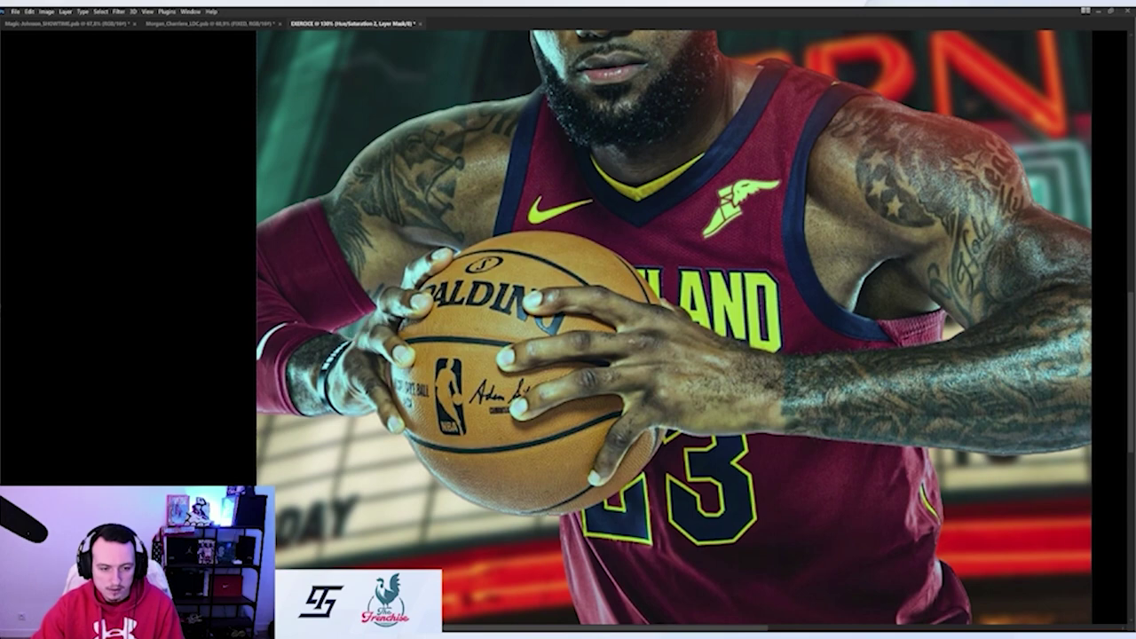
{"action": "left_click_drag", "start_coordinate": [344, 439], "coordinate": [400, 308]}
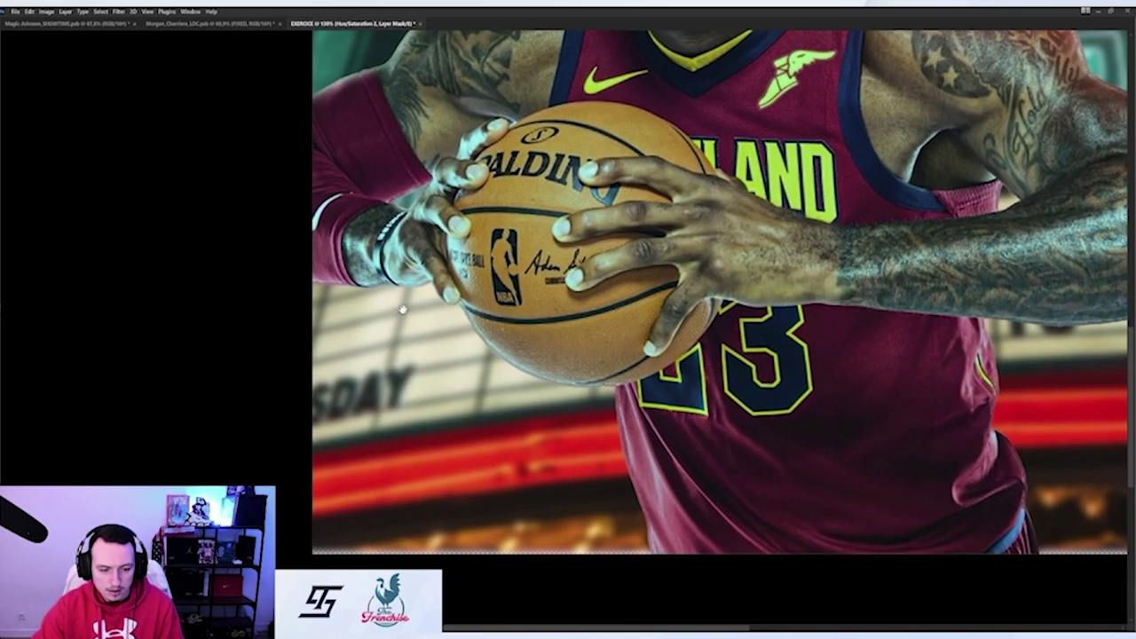
{"action": "mouse_move", "coordinate": [333, 326]}
{"action": "left_mouse_down"}
{"action": "mouse_move", "coordinate": [342, 327]}
{"action": "mouse_move", "coordinate": [333, 311]}
{"action": "left_mouse_up"}
Paint the pale light along the top and far side of the head, and rename the adjustment layer as WHITE
{"action": "key", "text": "ctrl+0"}
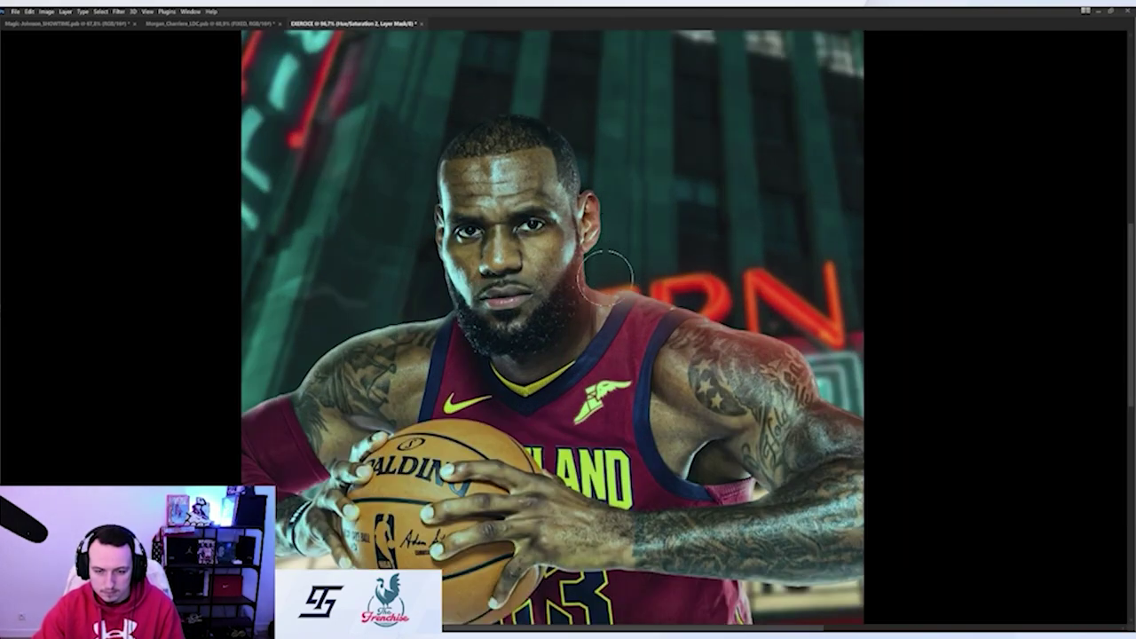
{"action": "right_click", "coordinate": [418, 285]}
{"action": "key", "text": "Escape"}
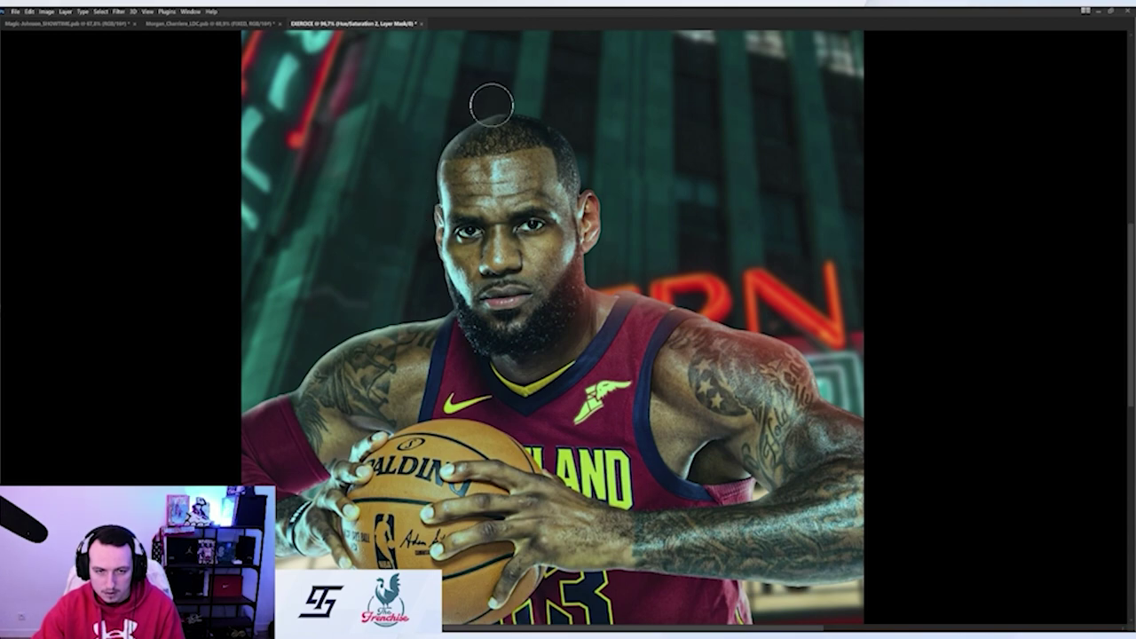
{"action": "left_click_drag", "start_coordinate": [492, 104], "coordinate": [487, 128]}
{"action": "left_click_drag", "start_coordinate": [626, 121], "coordinate": [611, 142]}
{"action": "left_click_drag", "start_coordinate": [609, 189], "coordinate": [604, 189]}
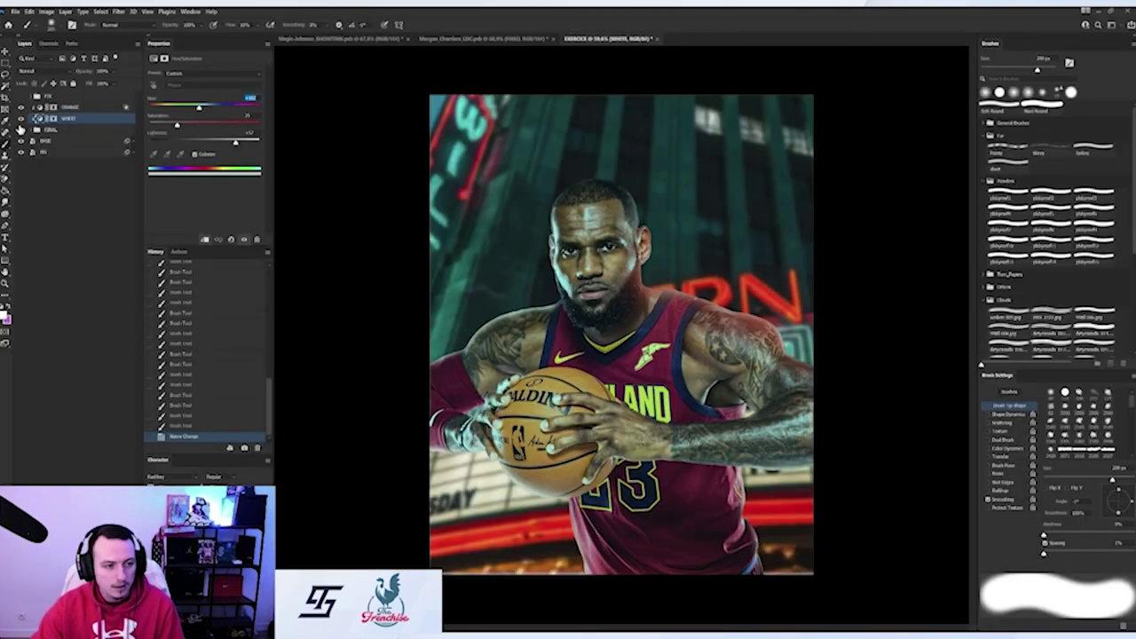
Compare the image with and without the WHITE adjustment and lower its opacity to about 85%
{"action": "left_click", "coordinate": [21, 119]}
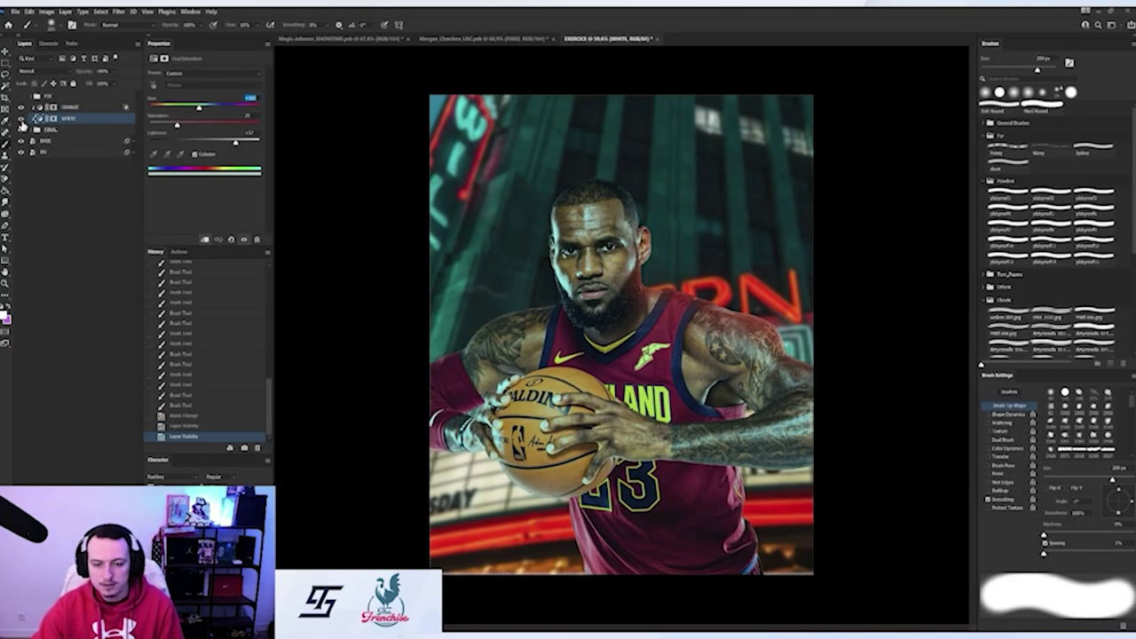
{"action": "left_click", "coordinate": [22, 121]}
{"action": "left_click", "coordinate": [22, 121]}
{"action": "left_click", "coordinate": [22, 121]}
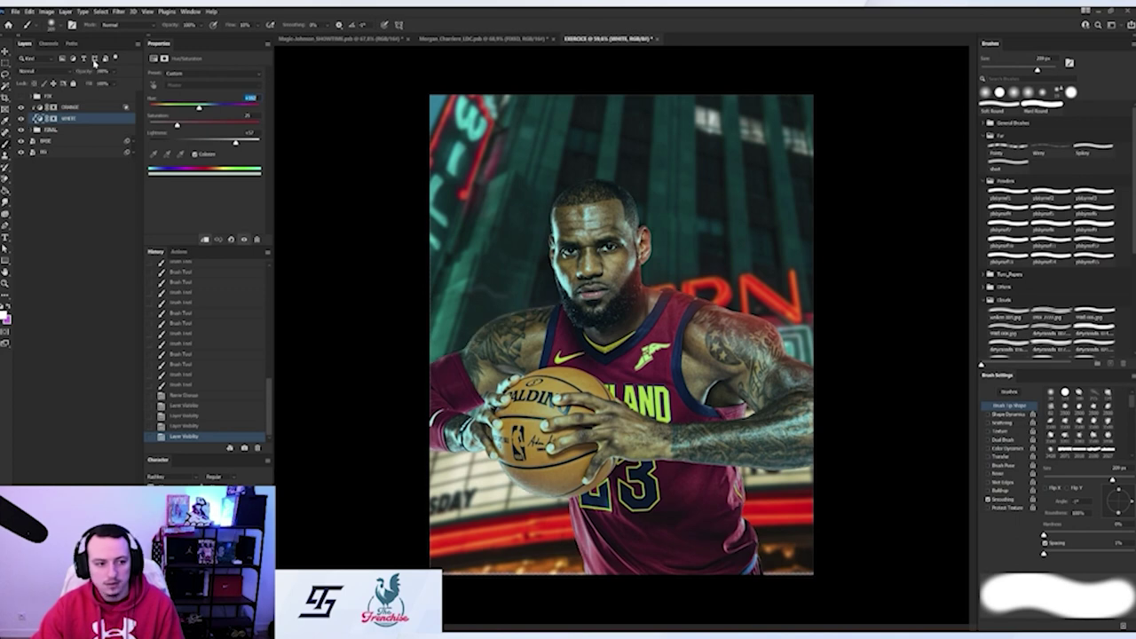
{"action": "left_click", "coordinate": [98, 70]}
{"action": "left_click_drag", "start_coordinate": [79, 75], "coordinate": [93, 75]}
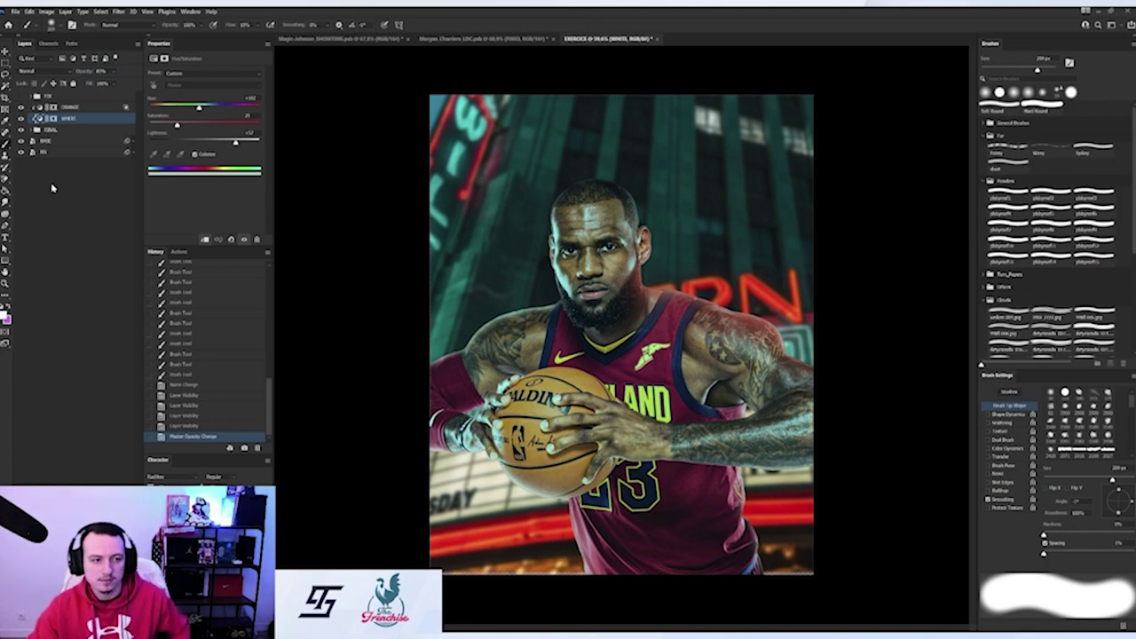
Toggle the WHITE adjustment repeatedly to examine how its pale light affects the player's edges
{"action": "left_click", "coordinate": [22, 122]}
{"action": "left_click", "coordinate": [21, 122]}
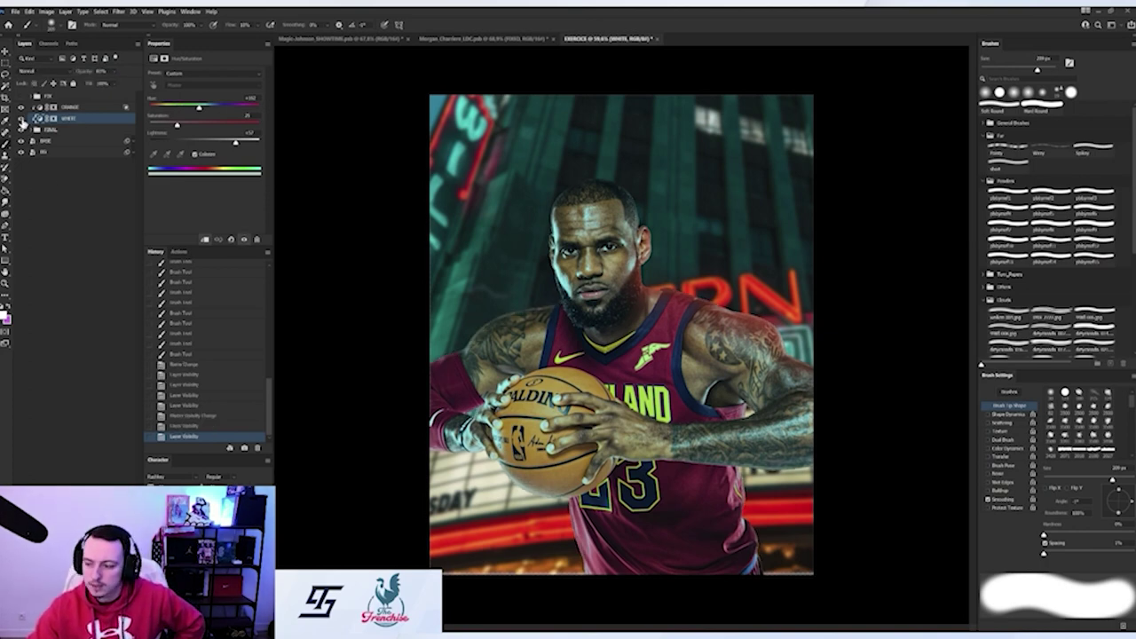
{"action": "left_click", "coordinate": [21, 121]}
{"action": "left_click", "coordinate": [22, 121]}
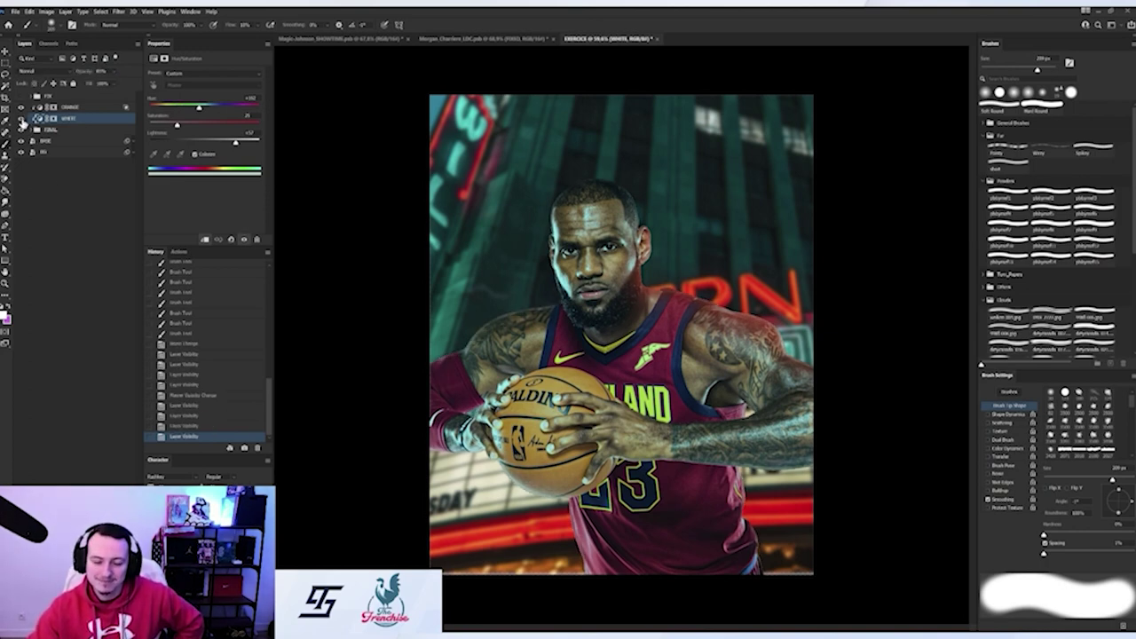
{"action": "left_click", "coordinate": [21, 121]}
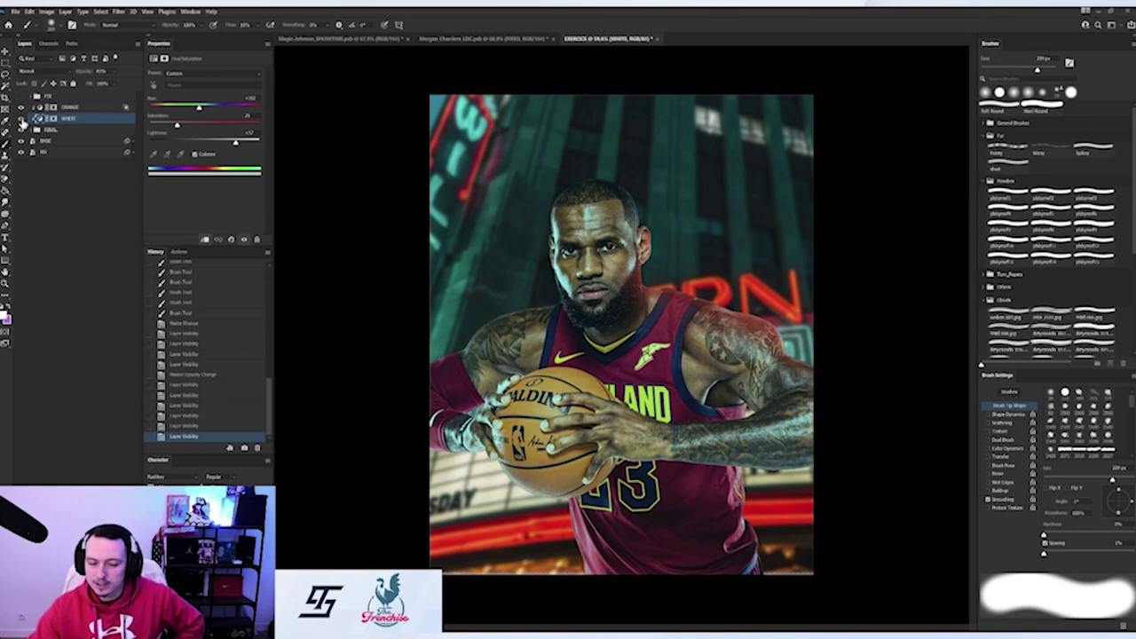
{"action": "left_click", "coordinate": [22, 122]}
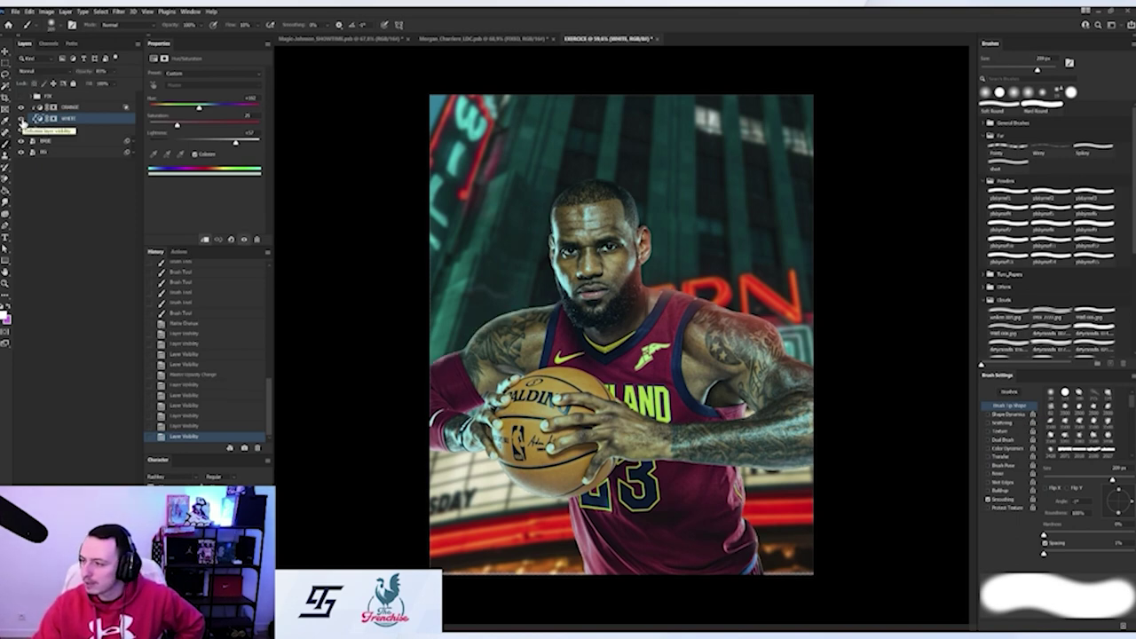
{"action": "left_click", "coordinate": [21, 122]}
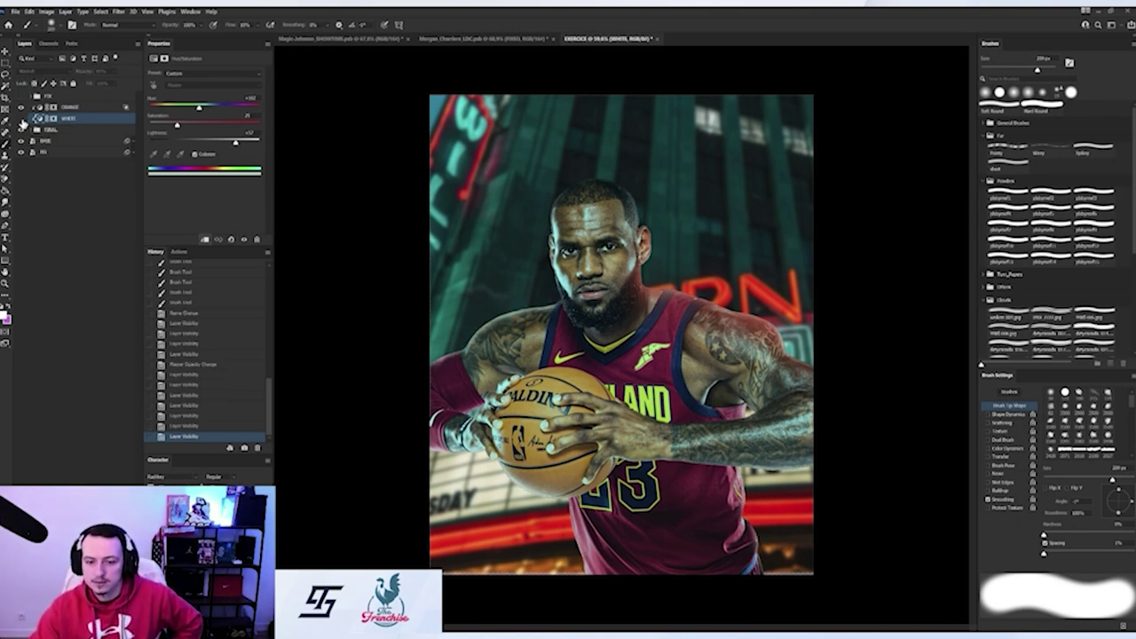
{"action": "left_click", "coordinate": [21, 122]}
{"action": "left_click", "coordinate": [21, 121]}
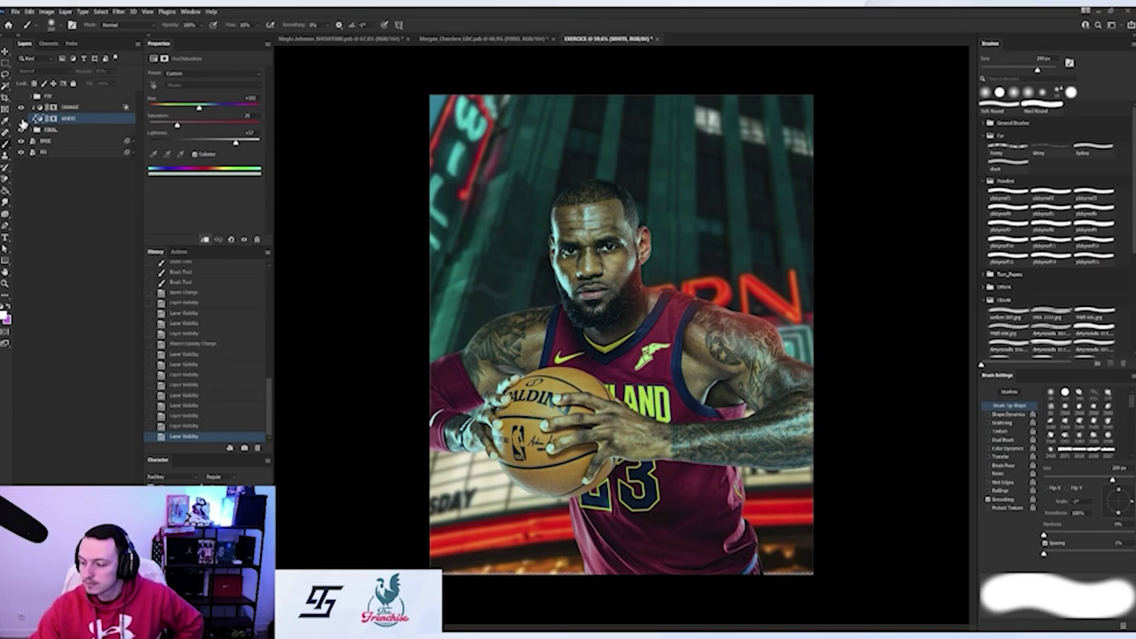
{"action": "left_click", "coordinate": [21, 122]}
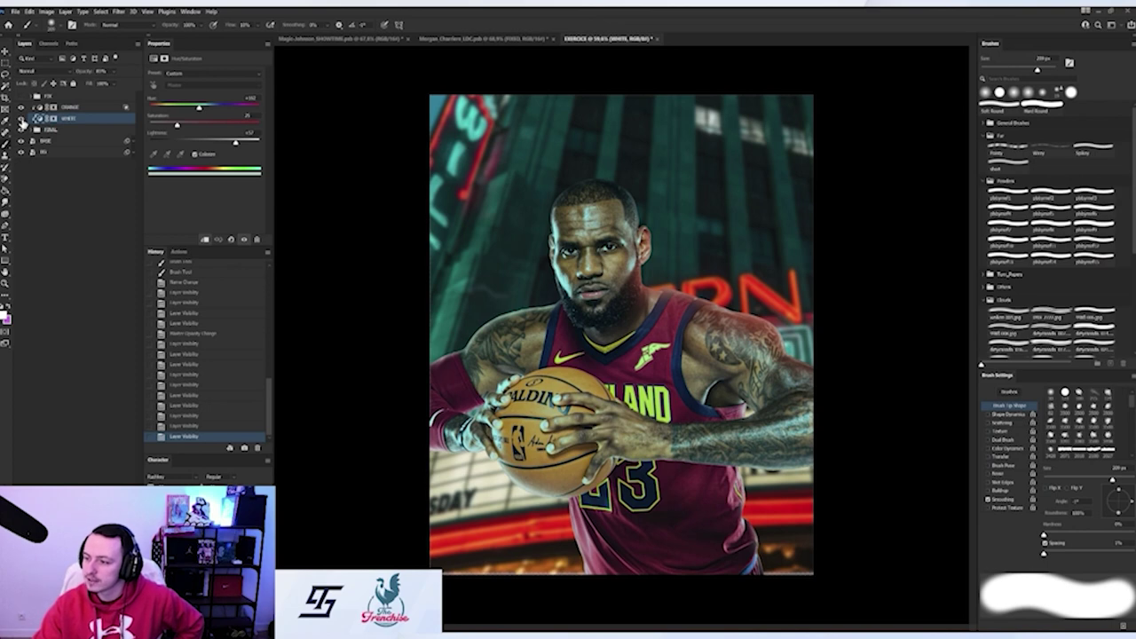
{"action": "left_click", "coordinate": [21, 122]}
{"action": "left_click", "coordinate": [21, 122]}
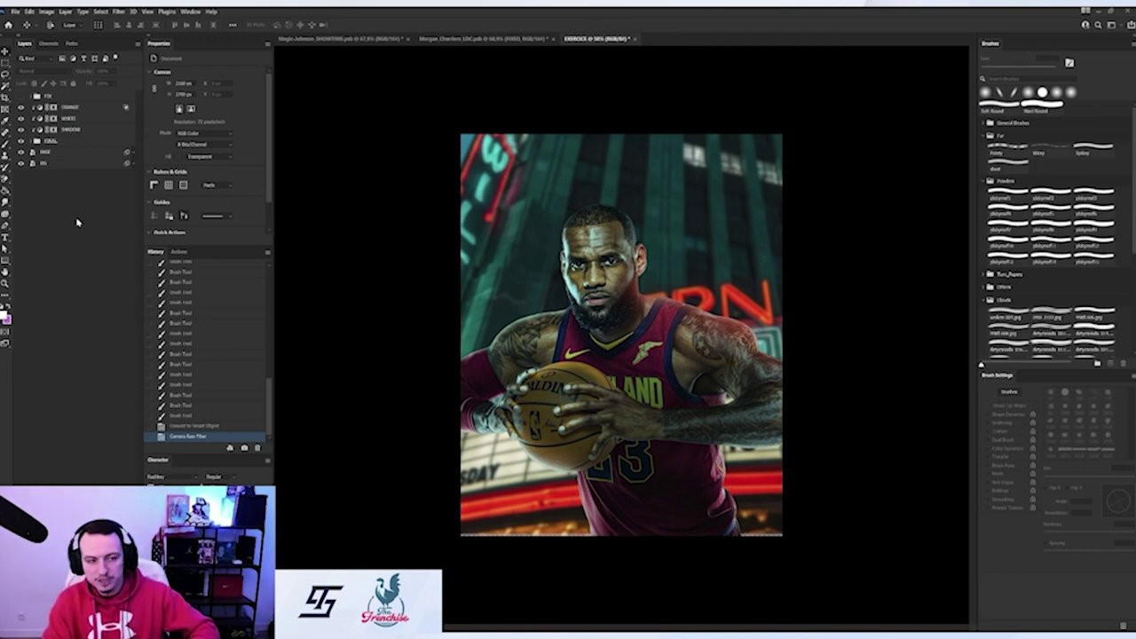
Stamp all visible layers into a new merged layer above the ORANGE adjustment
{"action": "key", "text": "ctrl+shift+alt+e"}
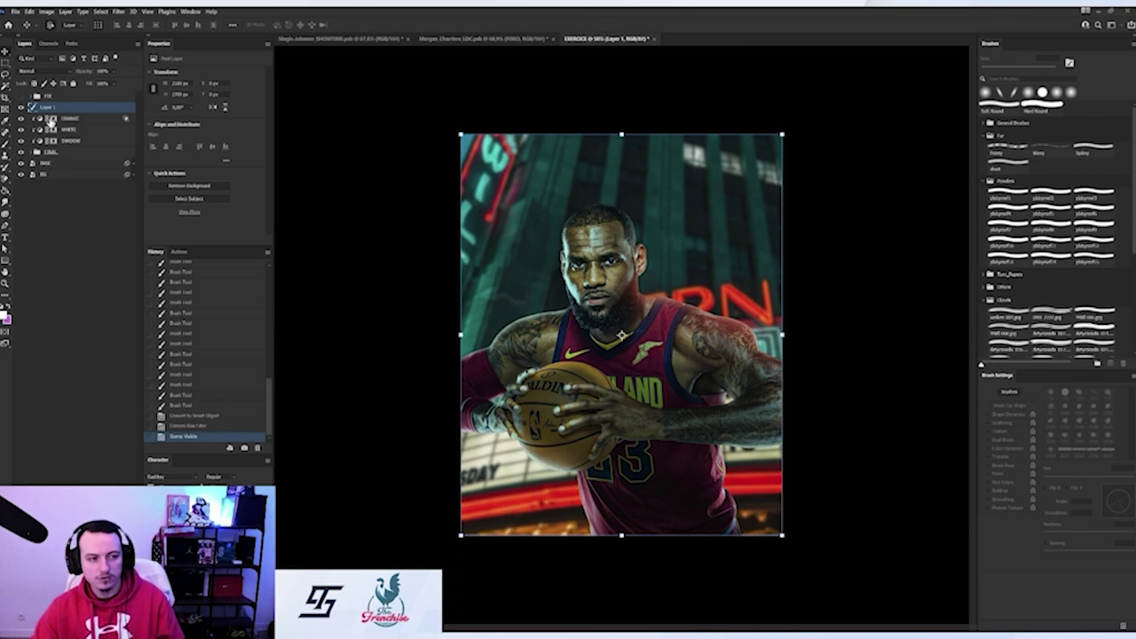
Convert the merged layer to a smart object and rename it as LBJ_EXERCICE_01
{"action": "right_click", "coordinate": [52, 109]}
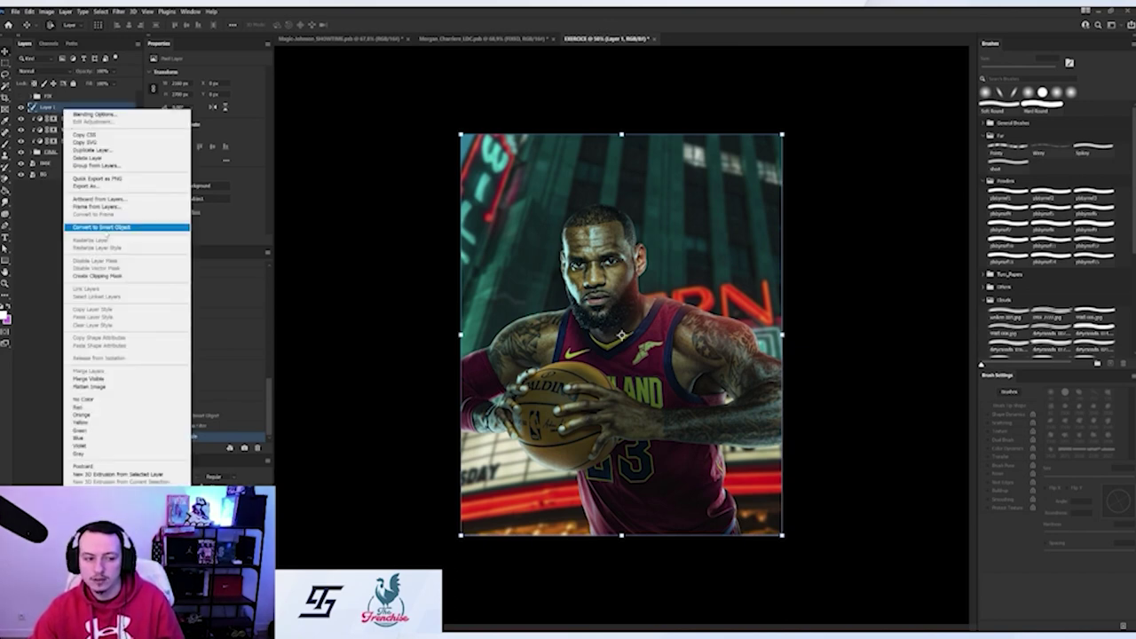
{"action": "left_click", "coordinate": [101, 227]}
{"action": "double_click", "coordinate": [48, 107]}
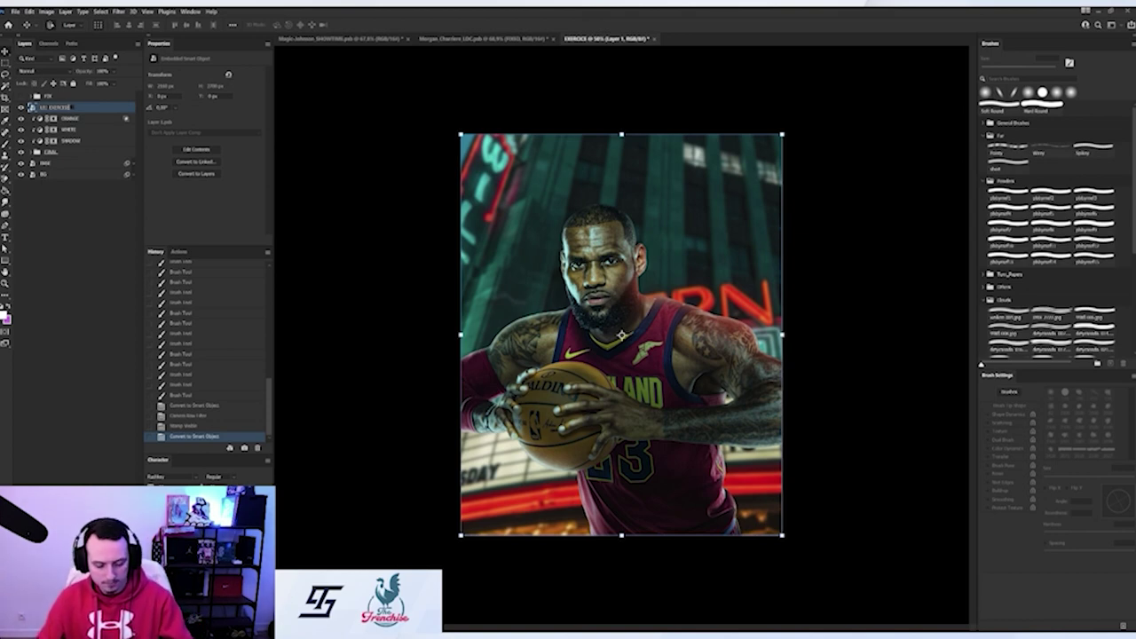
{"action": "key", "text": "Return"}
Start a Camera Raw filter on the LBJ_EXERCICE_01 layer and adjust its Grain and Vignetting effects
{"action": "left_click", "coordinate": [133, 12]}
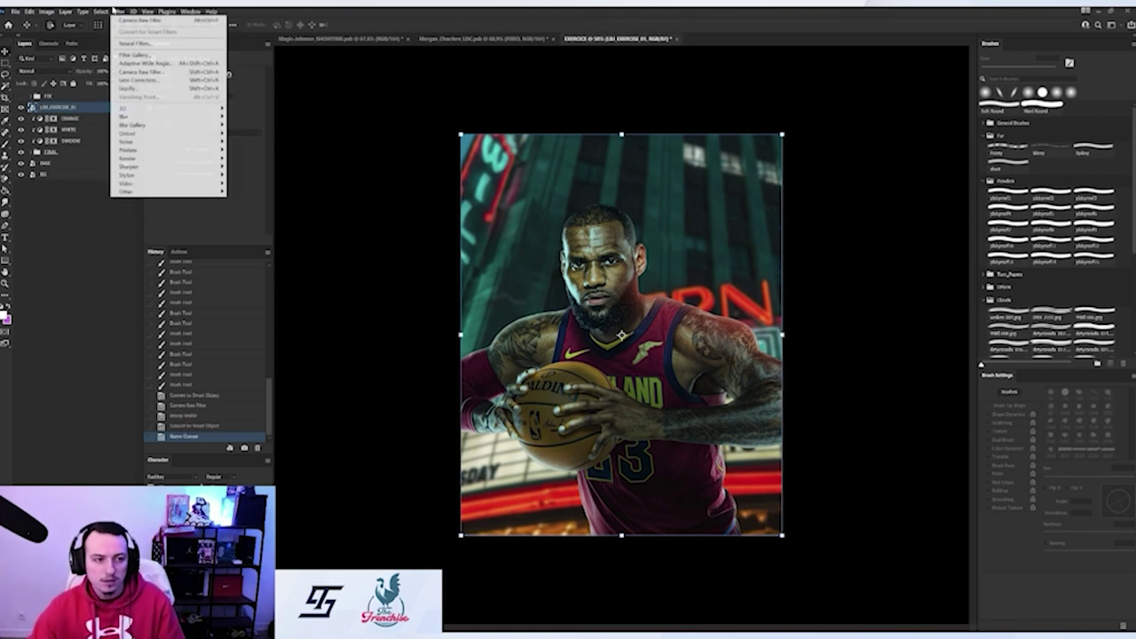
{"action": "mouse_move", "coordinate": [121, 12]}
{"action": "left_click", "coordinate": [141, 74]}
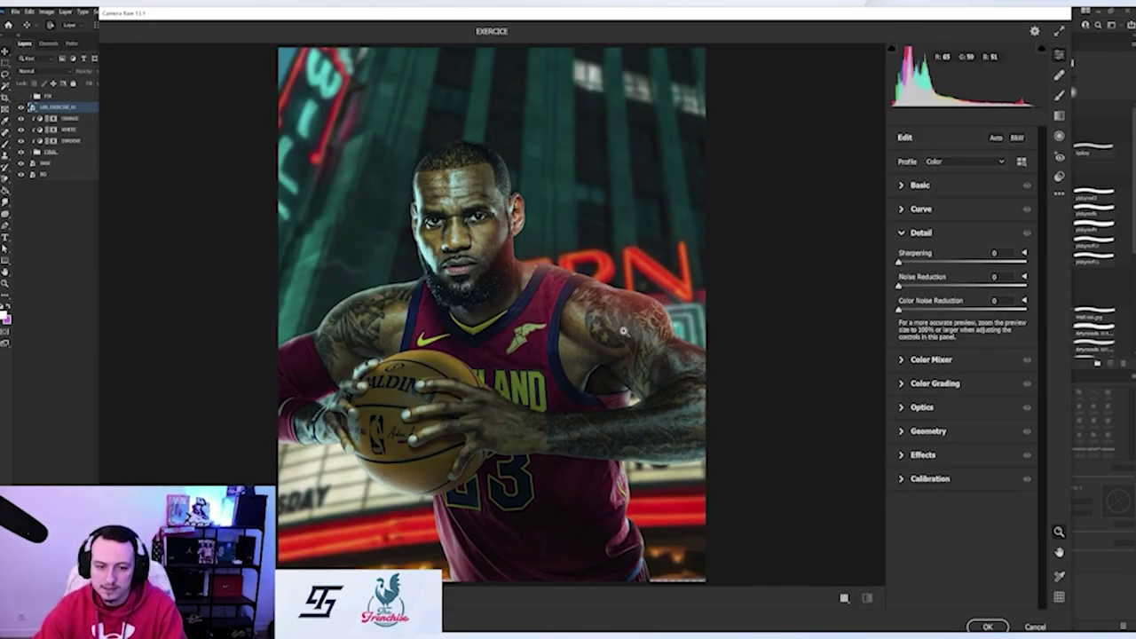
{"action": "left_click", "coordinate": [905, 454]}
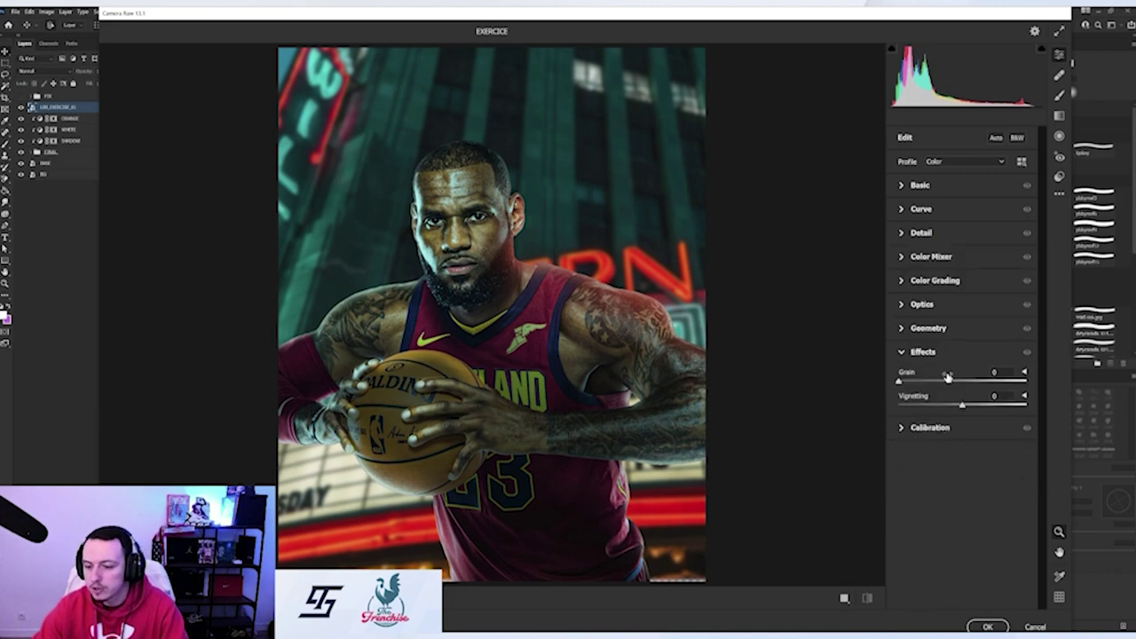
{"action": "left_click_drag", "start_coordinate": [947, 377], "coordinate": [953, 407]}
{"action": "left_click", "coordinate": [902, 353]}
Adjust the lens corrections in the Camera Raw Optics settings and look over the Geometry and Color Grading options
{"action": "left_click", "coordinate": [903, 329]}
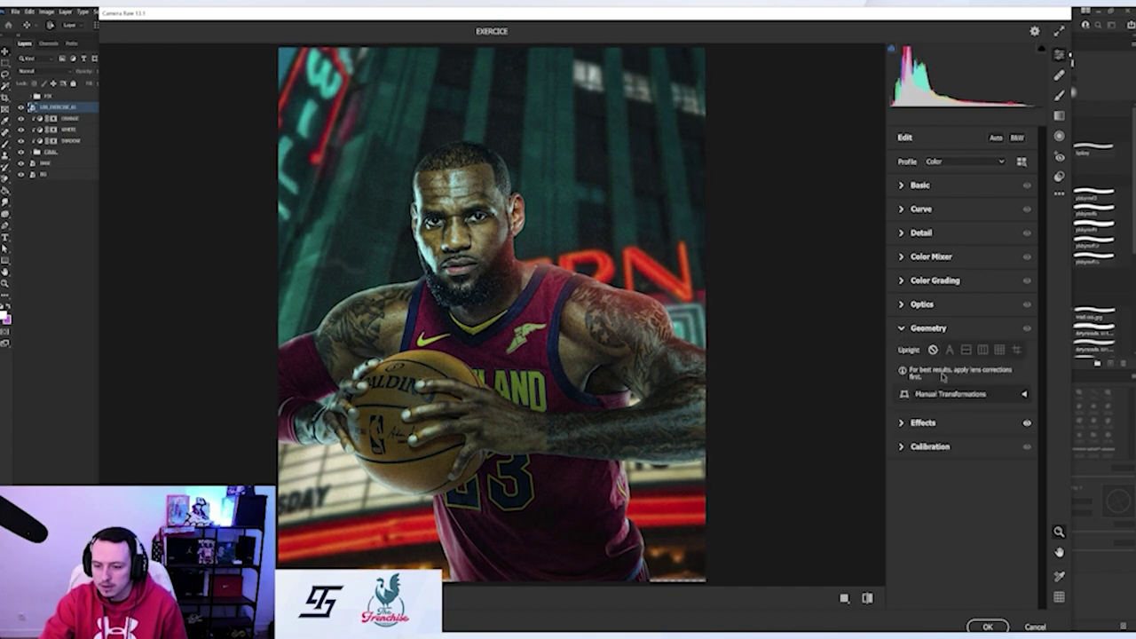
{"action": "left_click", "coordinate": [902, 307]}
{"action": "left_click_drag", "start_coordinate": [964, 335], "coordinate": [952, 355]}
{"action": "left_click", "coordinate": [901, 305]}
{"action": "left_click", "coordinate": [901, 283]}
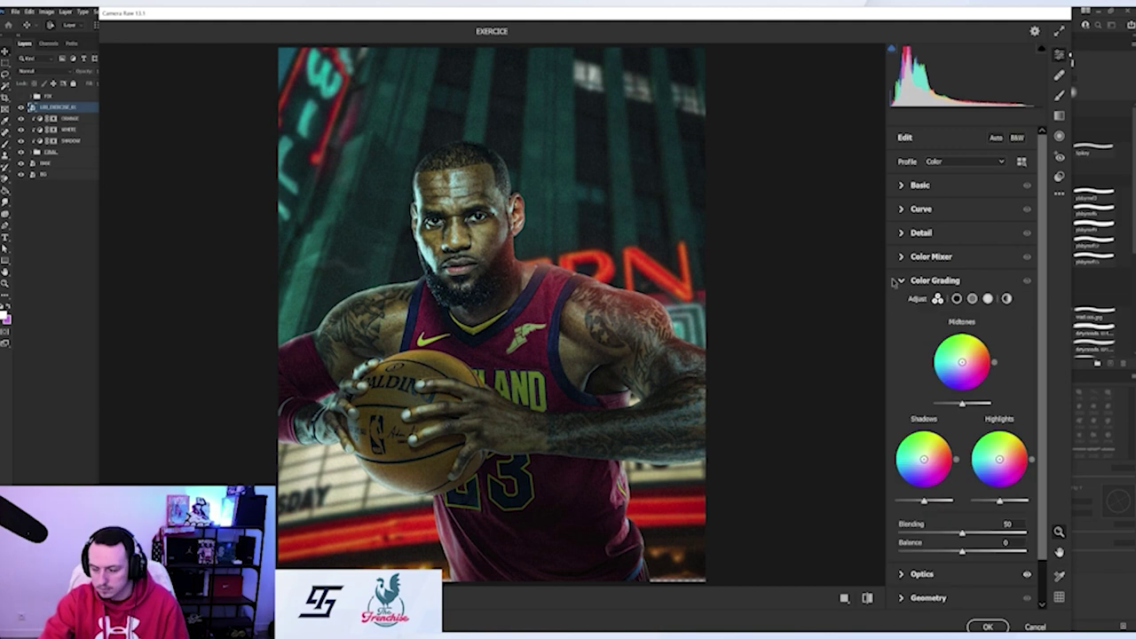
{"action": "left_click", "coordinate": [904, 283]}
Set the Camera Raw Sharpening to 73 and look at the Curve settings without editing them
{"action": "left_click", "coordinate": [900, 235]}
{"action": "left_click_drag", "start_coordinate": [909, 262], "coordinate": [962, 261]}
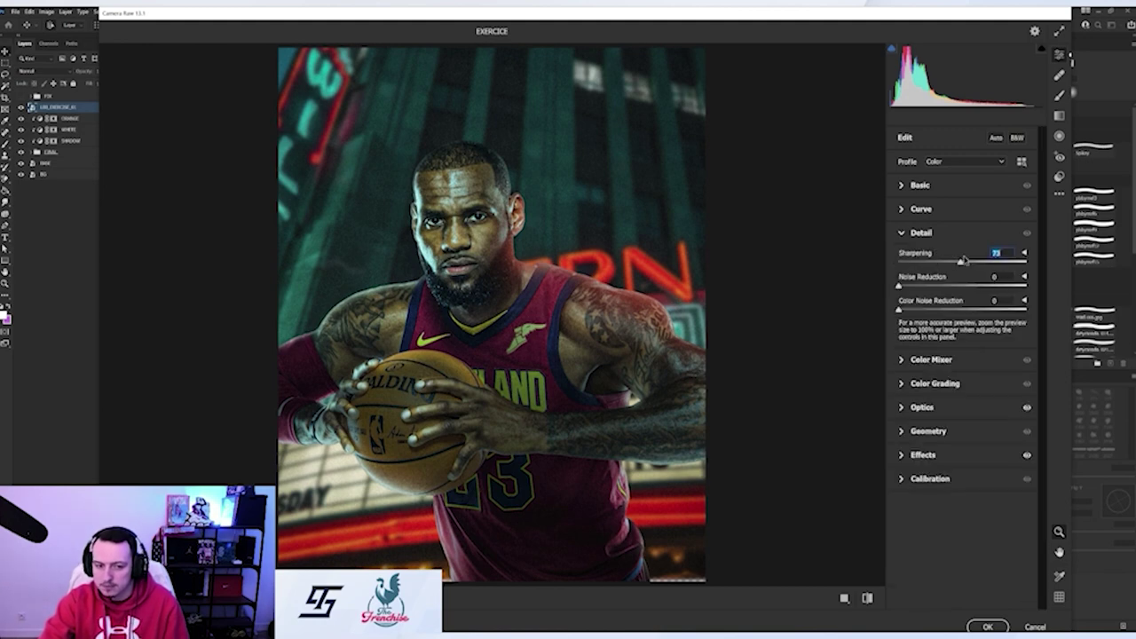
{"action": "left_click", "coordinate": [901, 232]}
{"action": "left_click", "coordinate": [902, 209]}
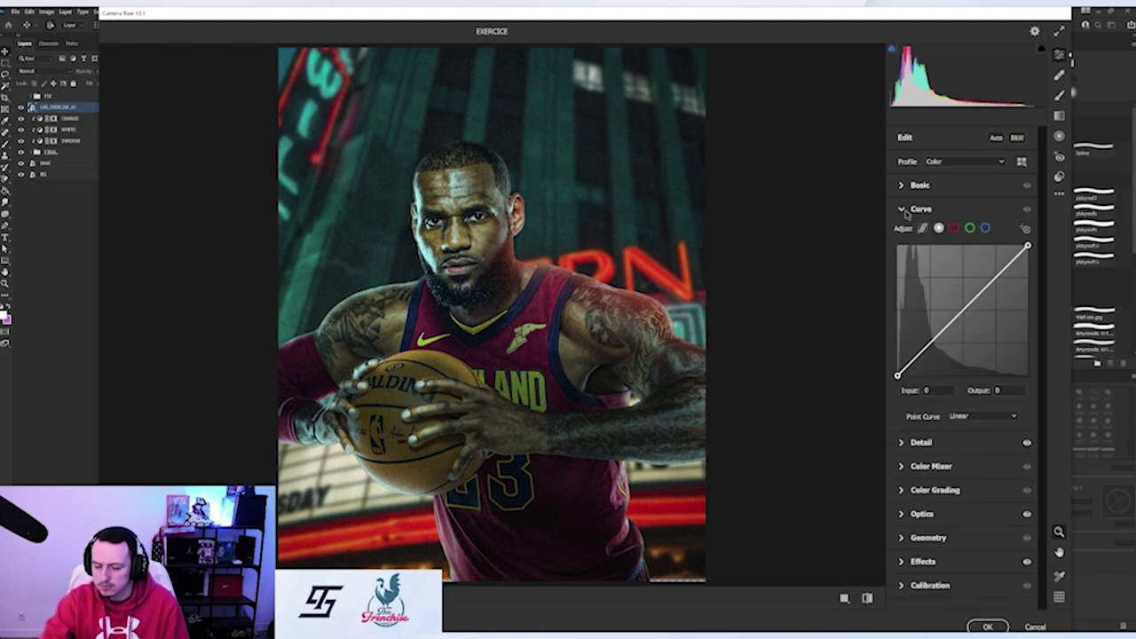
{"action": "left_click", "coordinate": [902, 209]}
Set Texture to +38, Clarity to +18 and Dehaze to +1 in the Basic adjustments
{"action": "left_click", "coordinate": [902, 185]}
{"action": "mouse_move", "coordinate": [962, 404]}
{"action": "left_mouse_down"}
{"action": "mouse_move", "coordinate": [986, 404]}
{"action": "mouse_move", "coordinate": [985, 422]}
{"action": "mouse_move", "coordinate": [974, 423]}
{"action": "left_mouse_up"}
{"action": "left_click", "coordinate": [963, 440]}
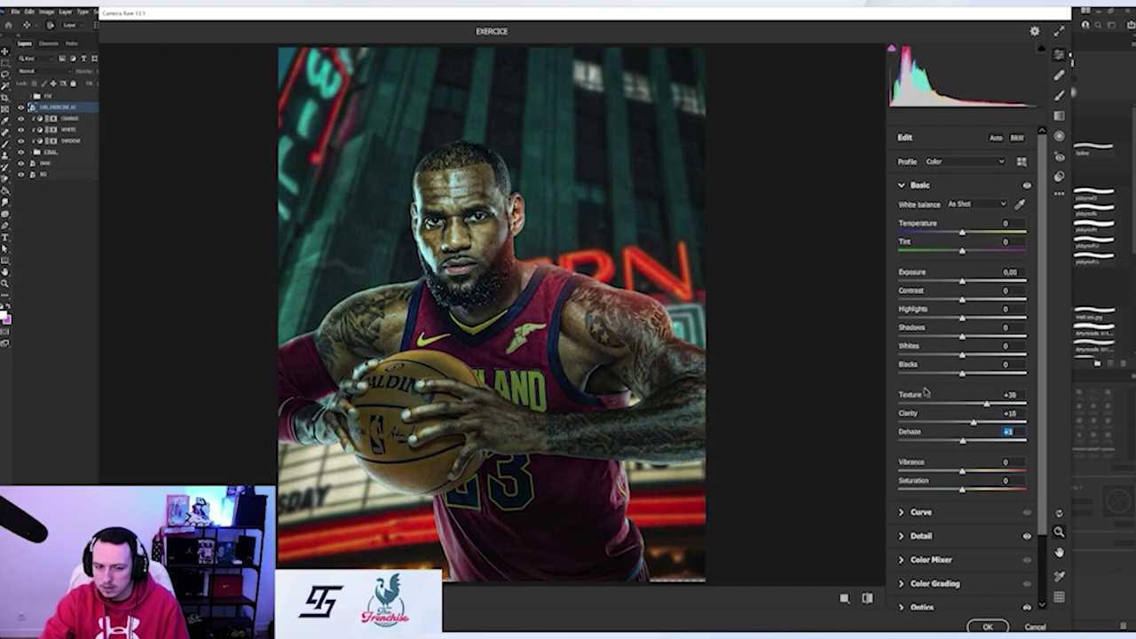
Set Highlights to +24, Shadows to +14, Whites to +8, Temperature to +17 and Tint to +16, reset Exposure to 0, and apply the filter
{"action": "left_click_drag", "start_coordinate": [962, 318], "coordinate": [967, 355]}
{"action": "left_click_drag", "start_coordinate": [962, 281], "coordinate": [969, 281]}
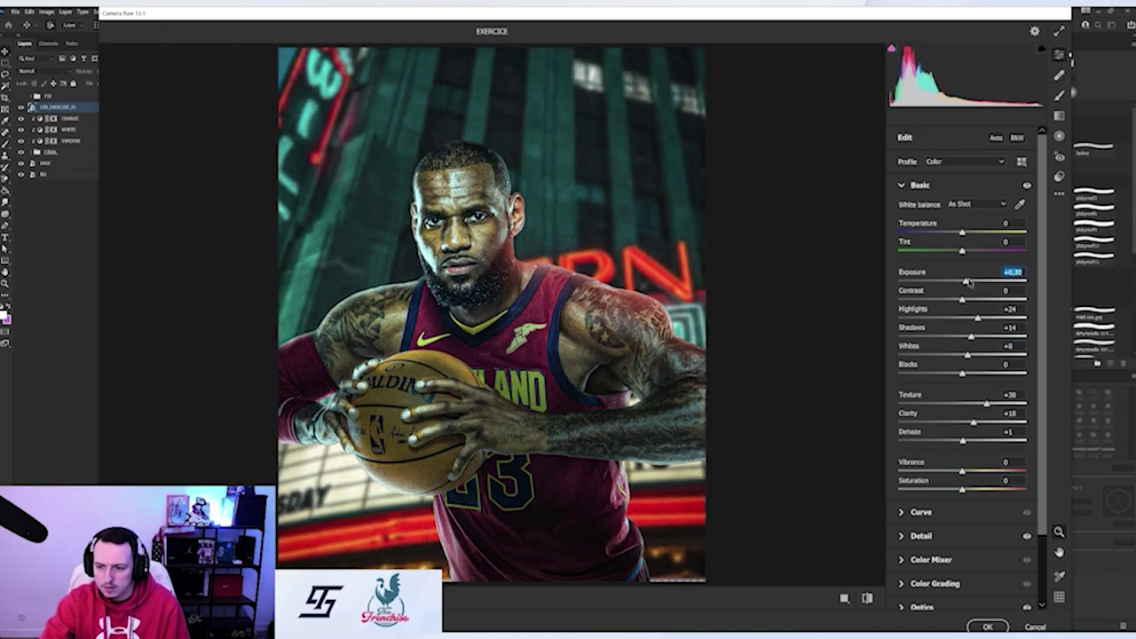
{"action": "double_click", "coordinate": [968, 282]}
{"action": "left_click_drag", "start_coordinate": [961, 233], "coordinate": [972, 253]}
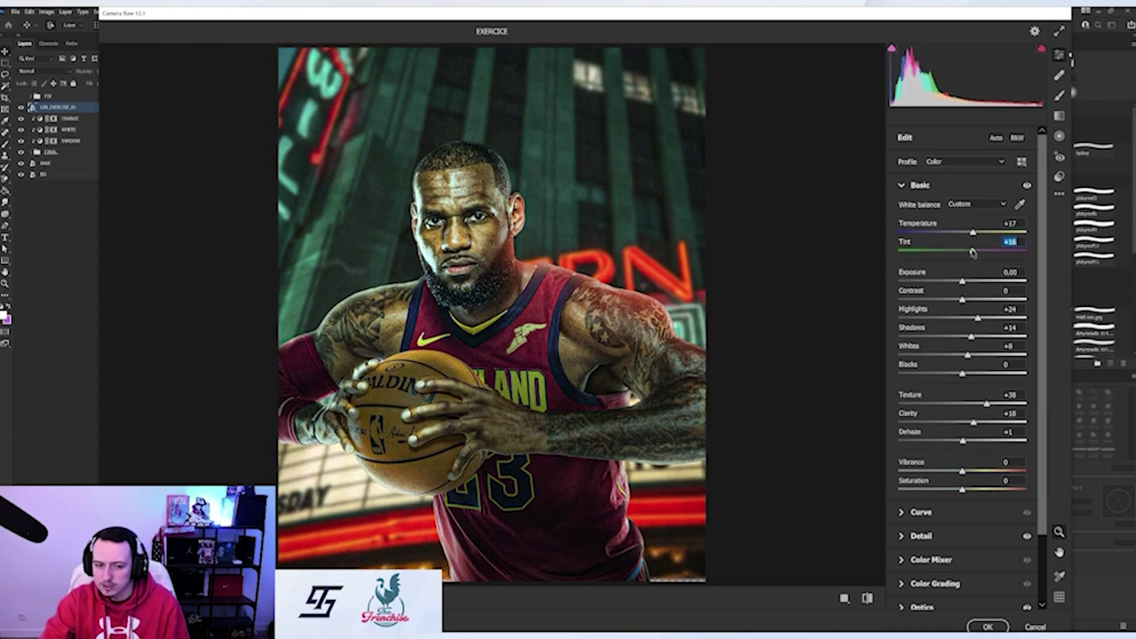
{"action": "key", "text": "Return"}
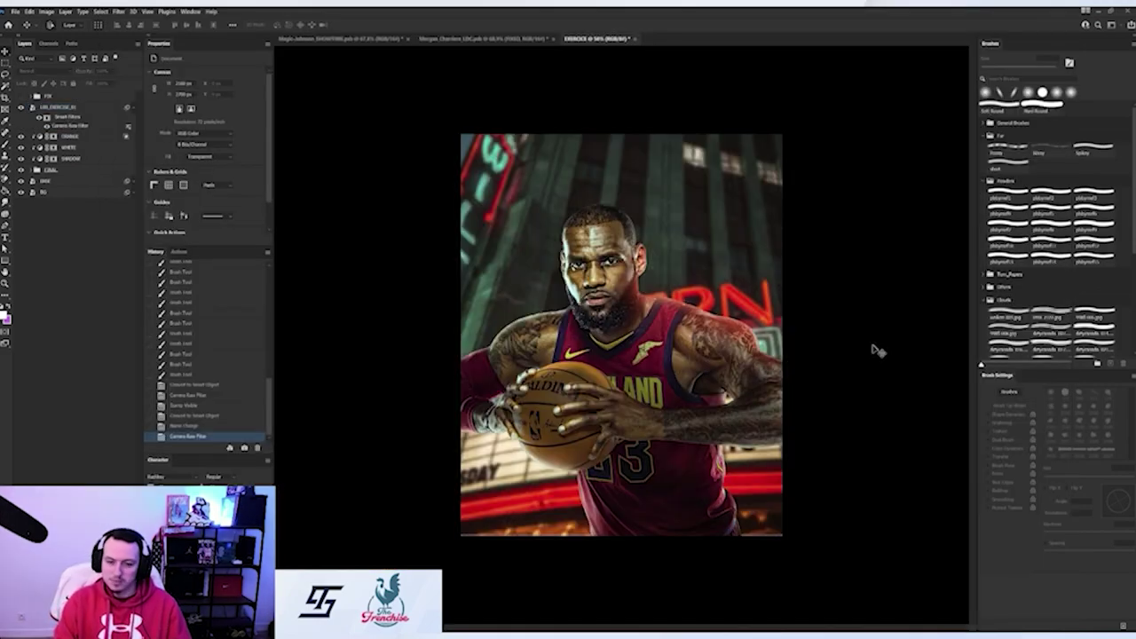
Collapse the smart filters of the LBJ_EXERCICE_01 layer and toggle its visibility repeatedly to compare the poster with and without the Camera Raw grading
{"action": "key", "text": "ctrl+plus"}
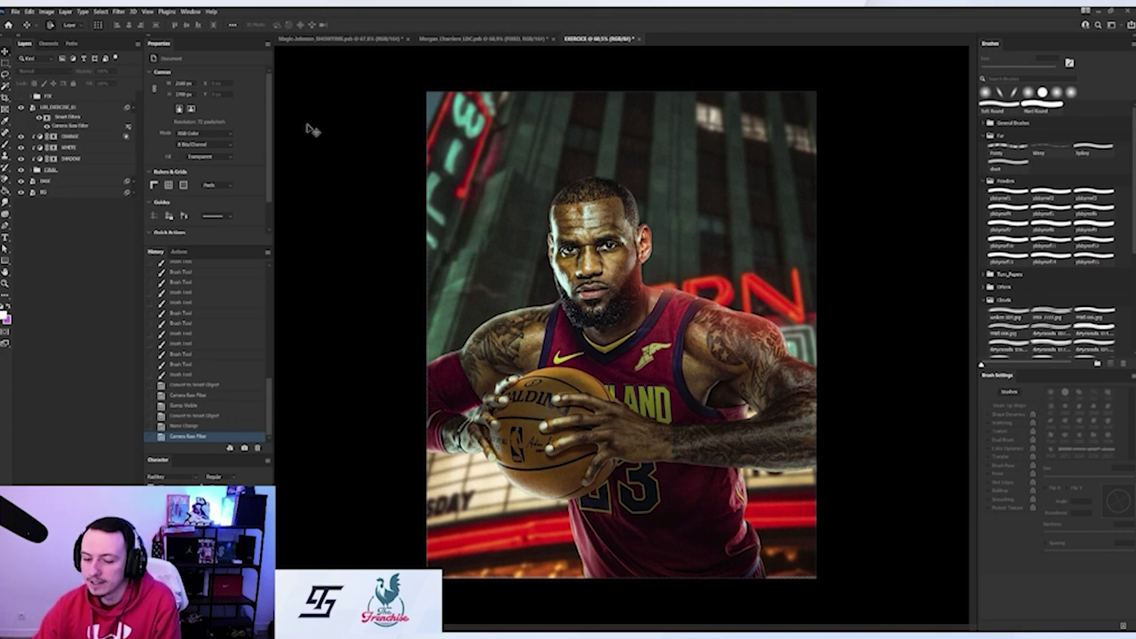
{"action": "left_click", "coordinate": [127, 106]}
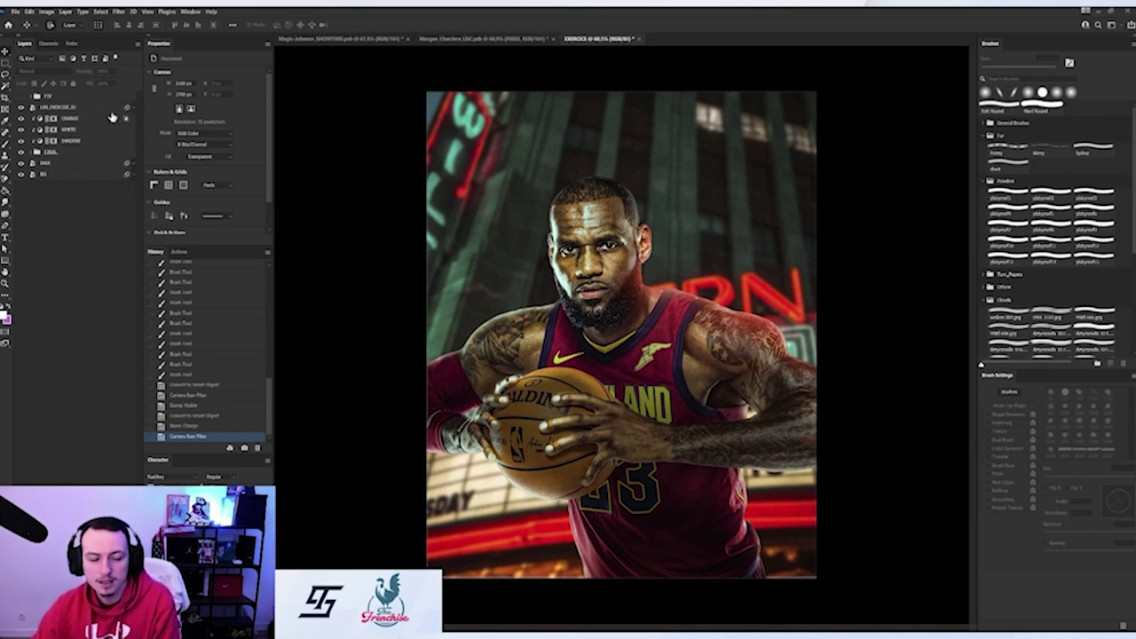
{"action": "left_click", "coordinate": [21, 107]}
{"action": "left_click", "coordinate": [22, 107]}
{"action": "left_click", "coordinate": [22, 108]}
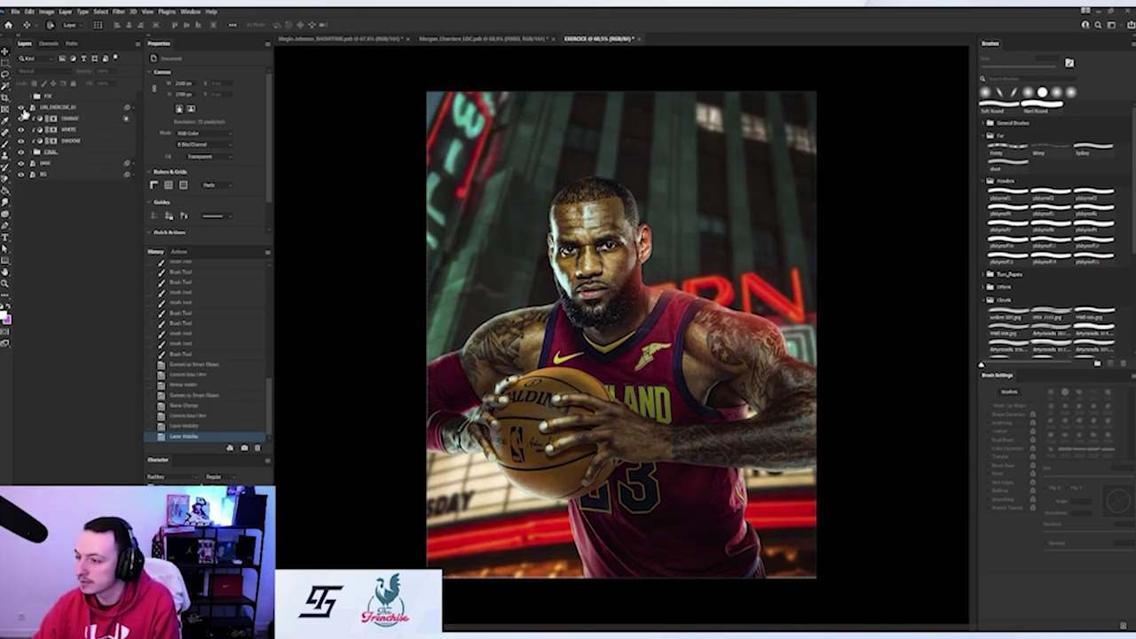
{"action": "left_click", "coordinate": [21, 107]}
{"action": "left_click", "coordinate": [21, 108]}
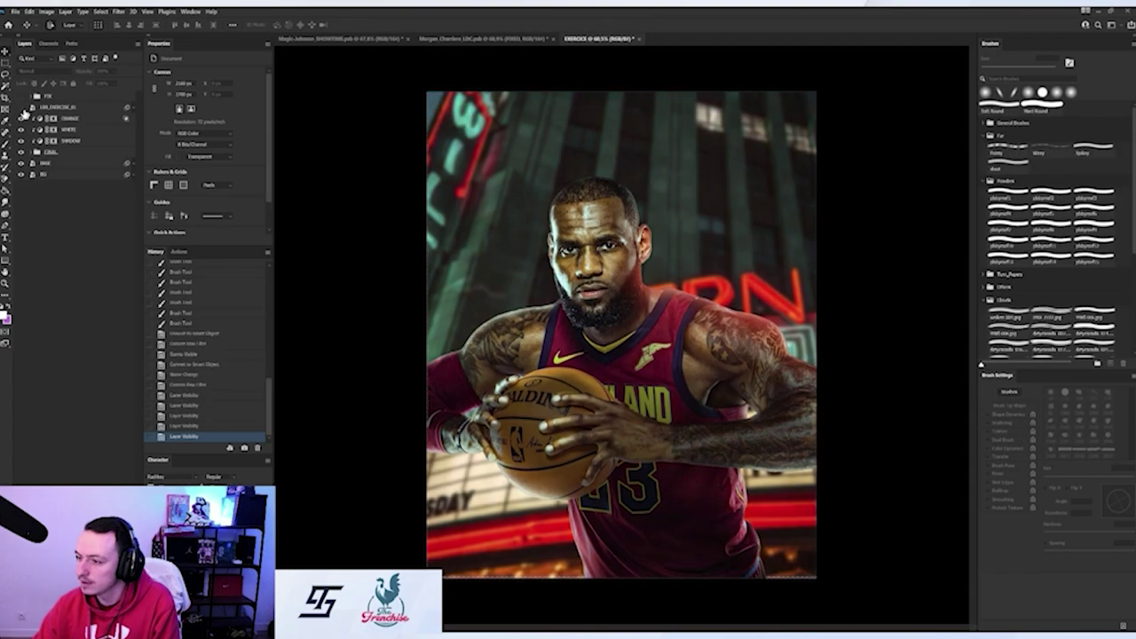